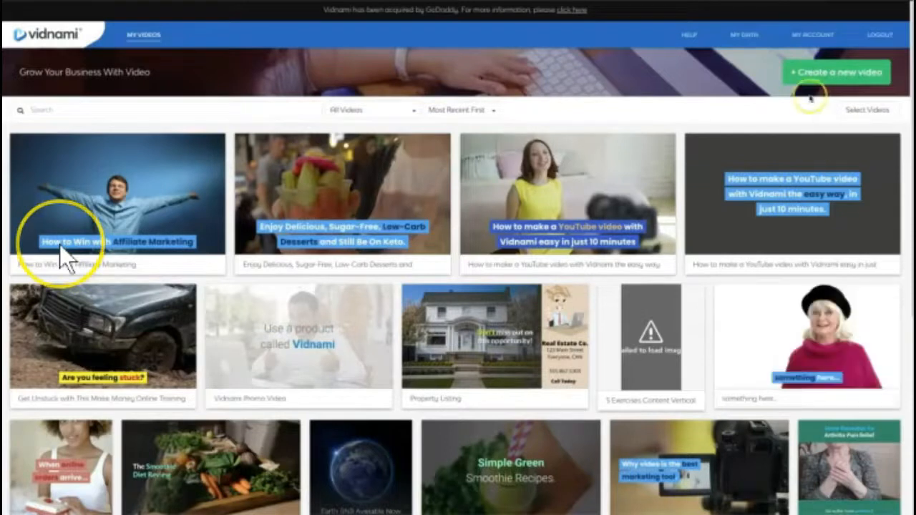
- Start a new content video using the widescreen Cool Blue template
{"action": "left_click", "coordinate": [816, 72]}
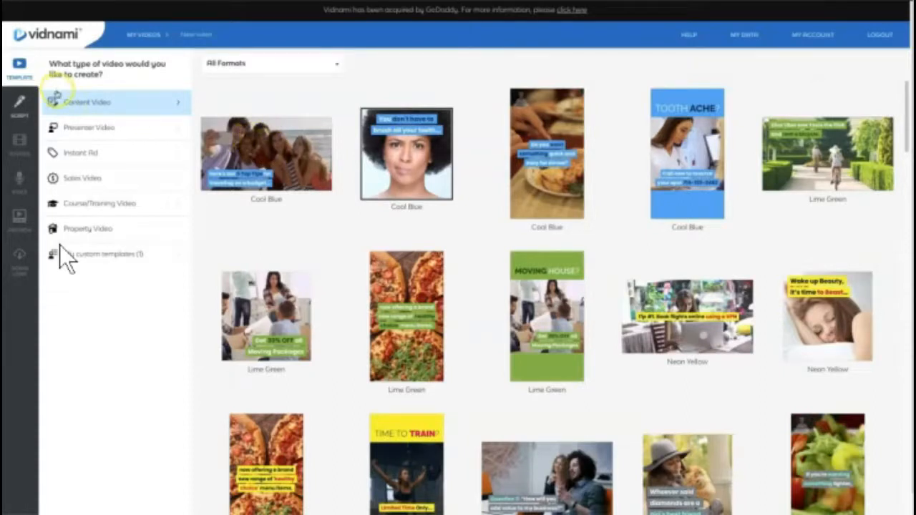
{"action": "left_click", "coordinate": [271, 150]}
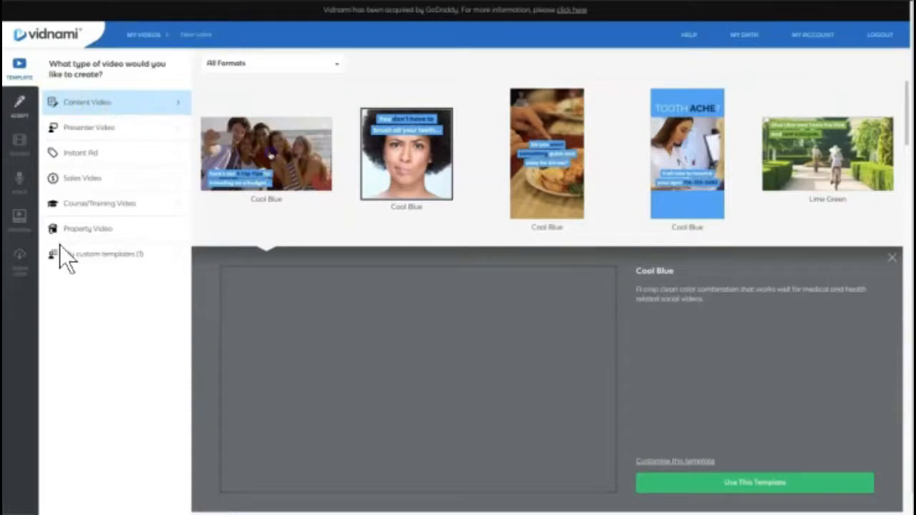
{"action": "left_click", "coordinate": [757, 482]}
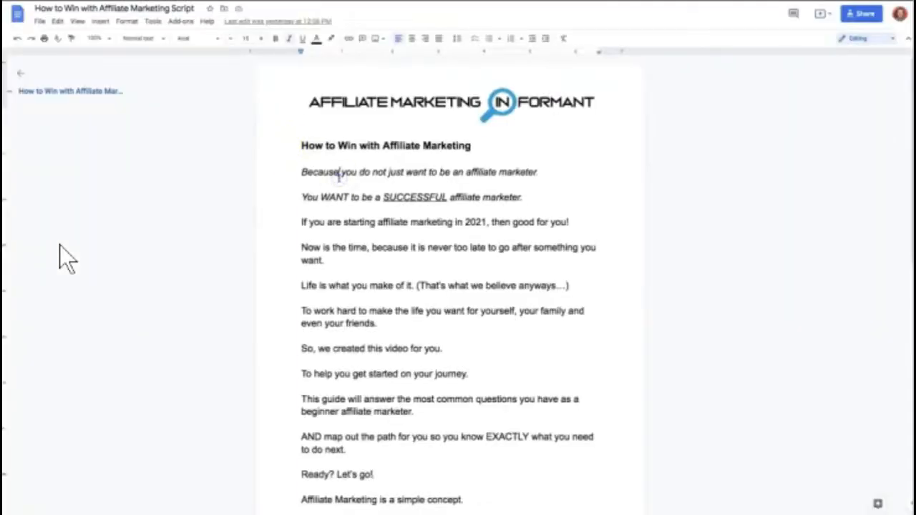
- Copy the entire "How to Win with Affiliate Marketing" script from Google Docs and paste it as the video script in Vidnami
{"action": "key", "text": "ctrl+a"}
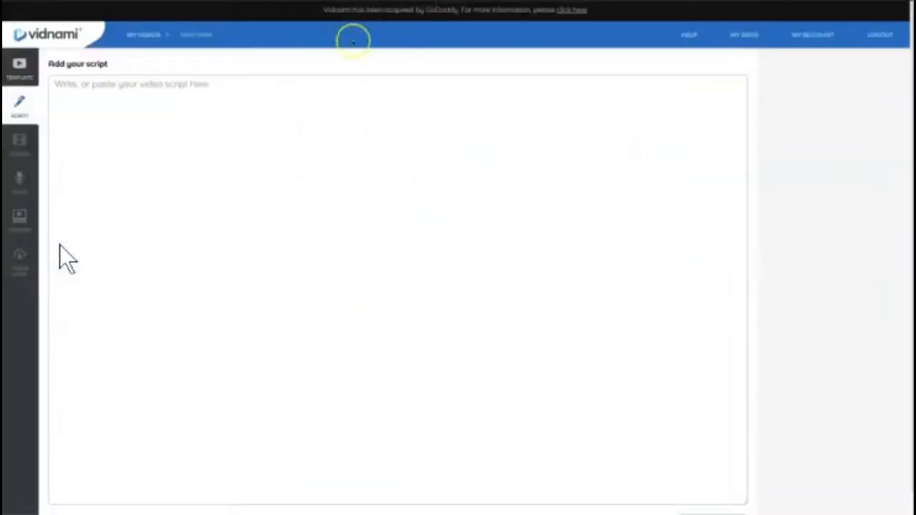
{"action": "left_click", "coordinate": [351, 229]}
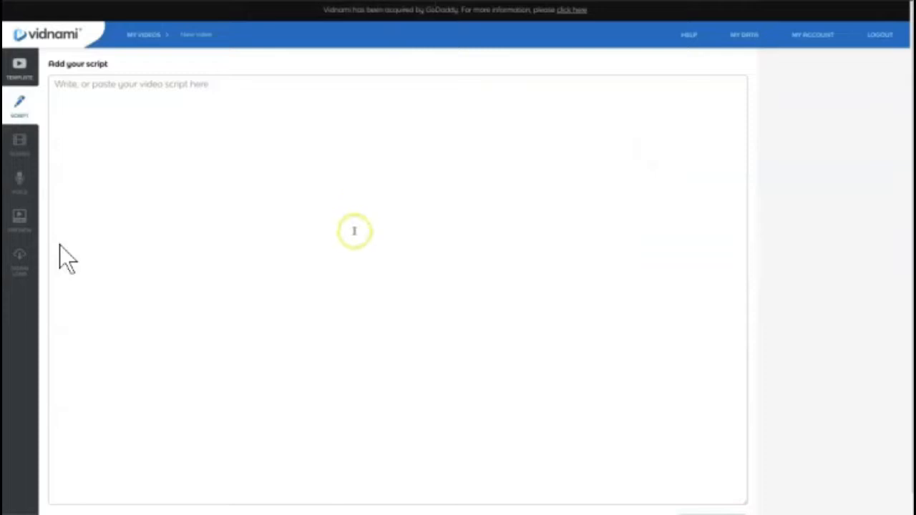
{"action": "key", "text": "ctrl+v"}
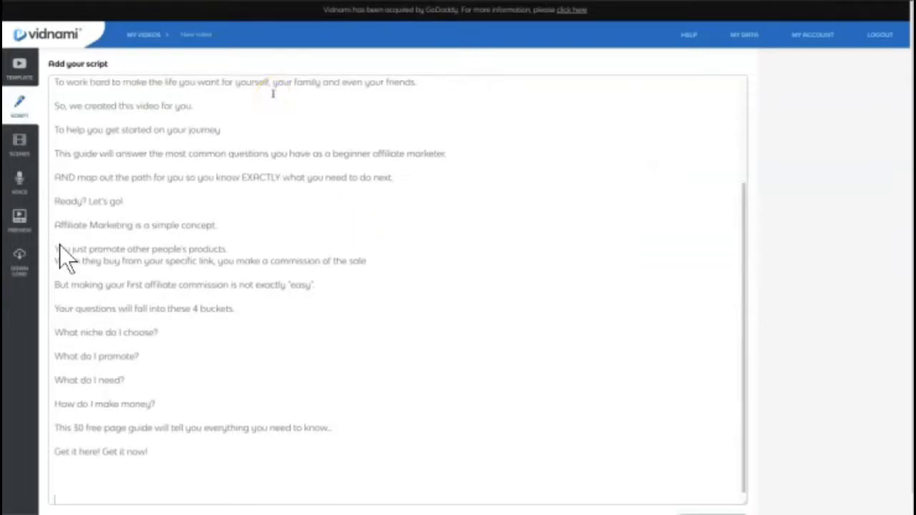
{"action": "scroll", "coordinate": [273, 93], "scroll_direction": "up", "scroll_amount": 4}
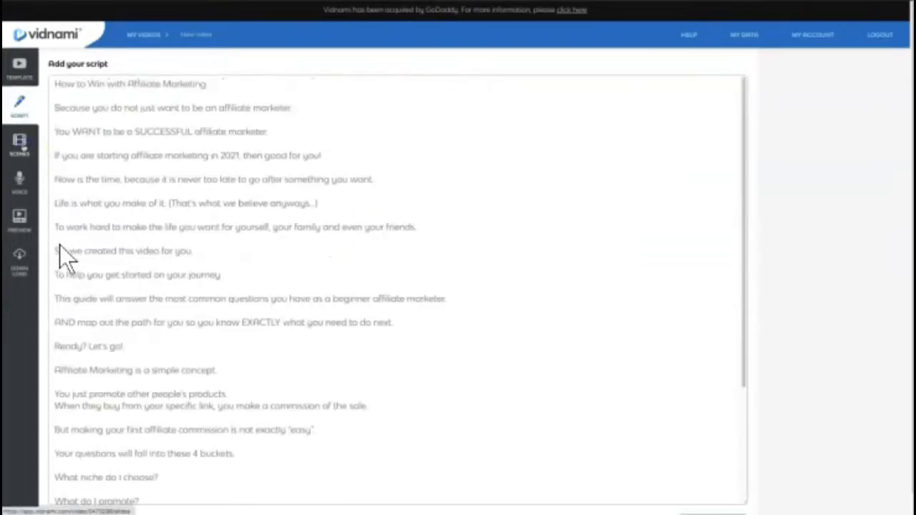
- Generate the scenes and replace scene 1's background with the "affiliate marketing" clip of two colleagues holding a laptop
{"action": "left_click", "coordinate": [20, 143]}
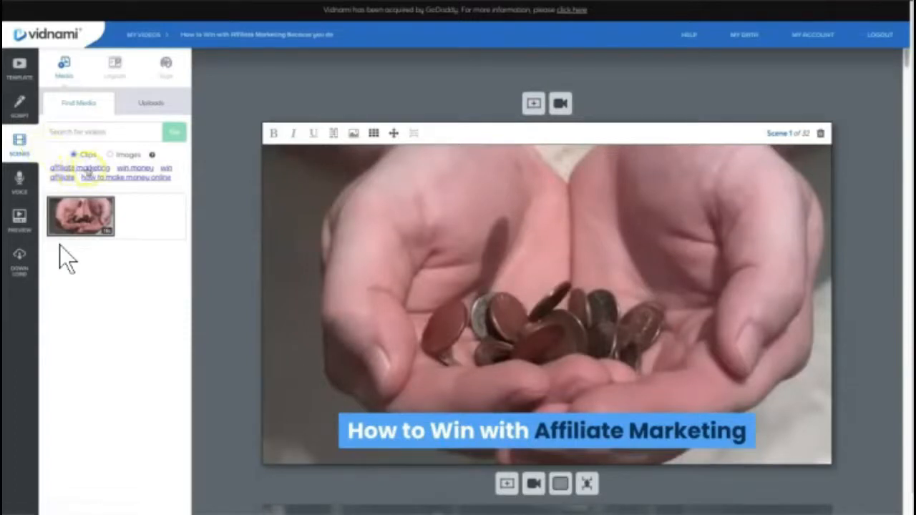
{"action": "left_click", "coordinate": [85, 168]}
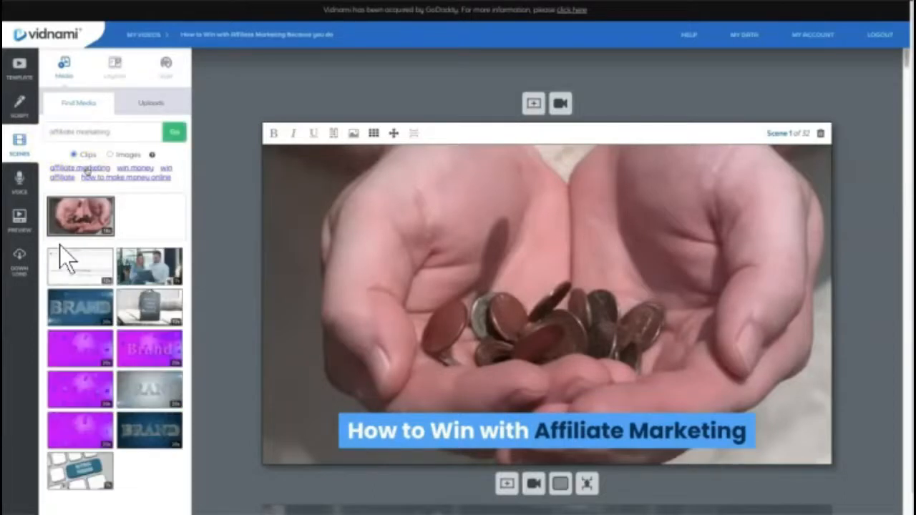
{"action": "left_click", "coordinate": [149, 263]}
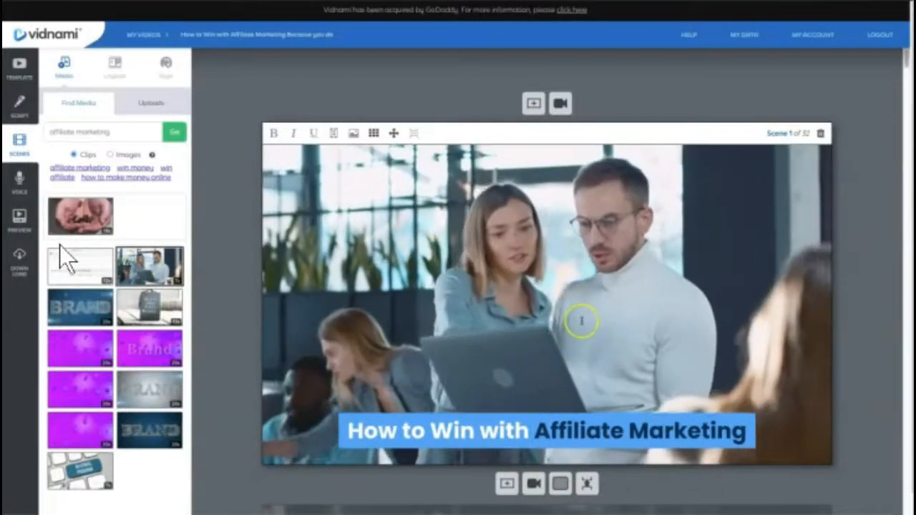
- Emphasize the word "not" in the caption of scene 2
{"action": "left_click_drag", "start_coordinate": [906, 61], "coordinate": [905, 78]}
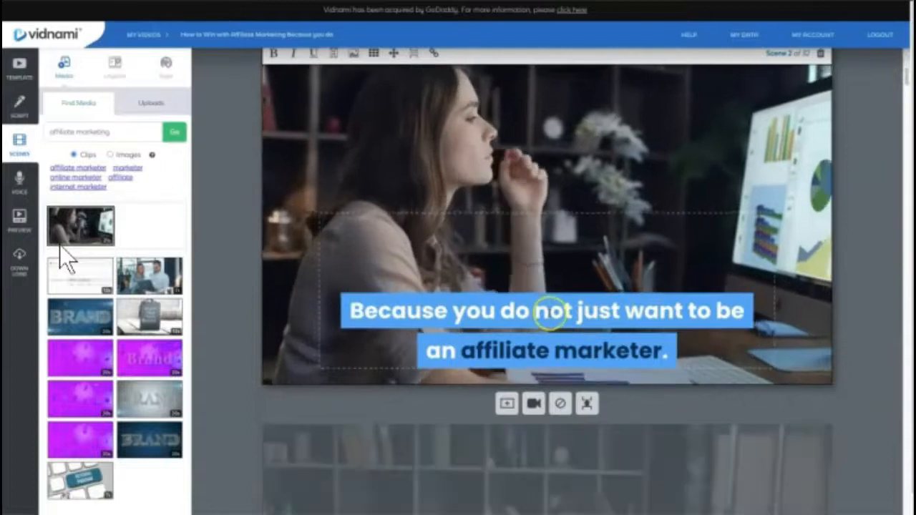
{"action": "left_click", "coordinate": [569, 311]}
{"action": "type", "text": "e"}
{"action": "key", "text": "BackSpace"}
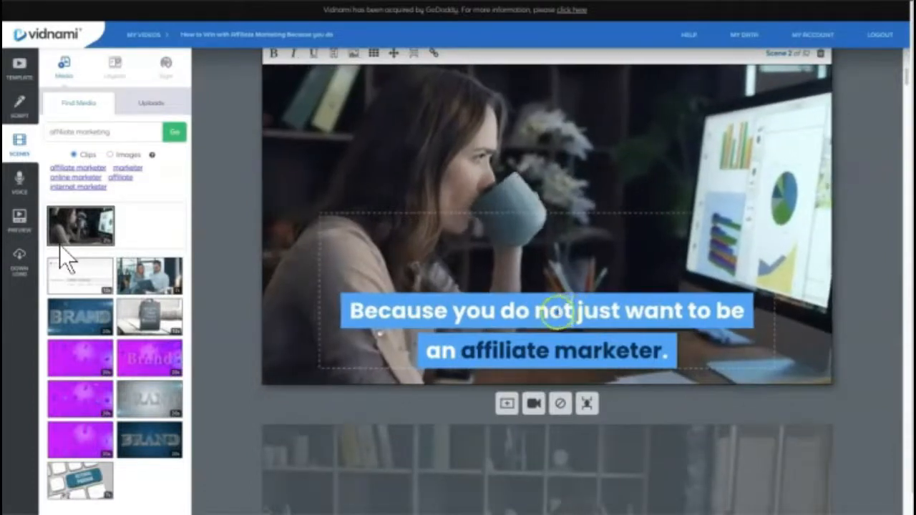
- Hide the caption text of scene 2 and show it again
{"action": "scroll", "coordinate": [903, 68], "scroll_direction": "up", "scroll_amount": 1}
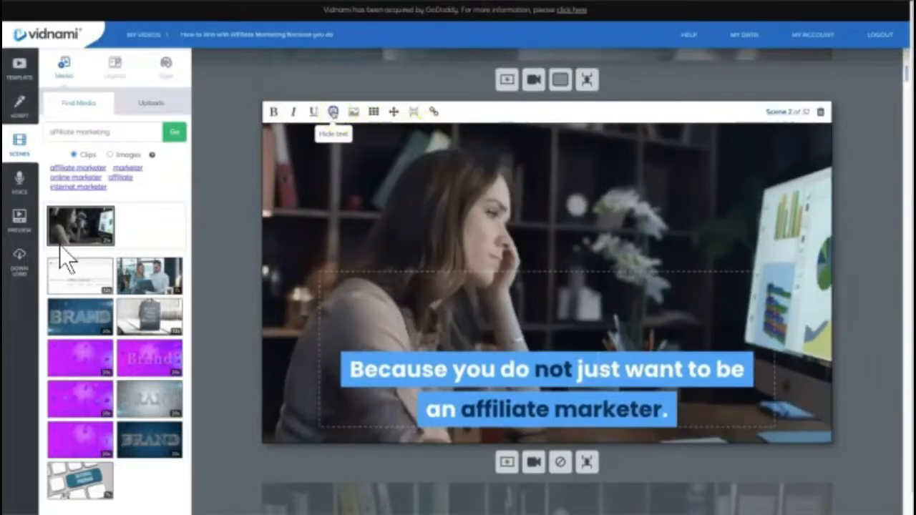
{"action": "left_click", "coordinate": [334, 111]}
{"action": "left_click", "coordinate": [334, 112]}
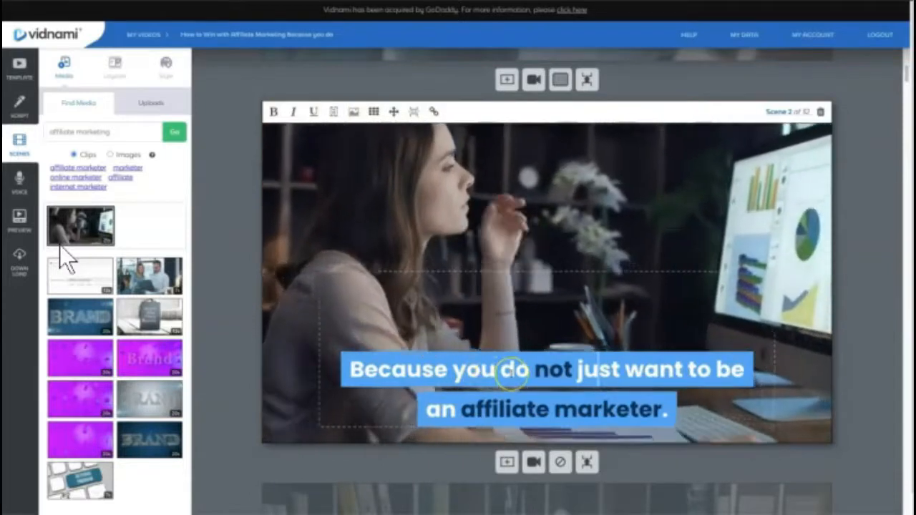
- Move scene 2's caption to the upper right of the frame and open the background adjustment
{"action": "left_click", "coordinate": [374, 112]}
{"action": "left_click", "coordinate": [403, 132]}
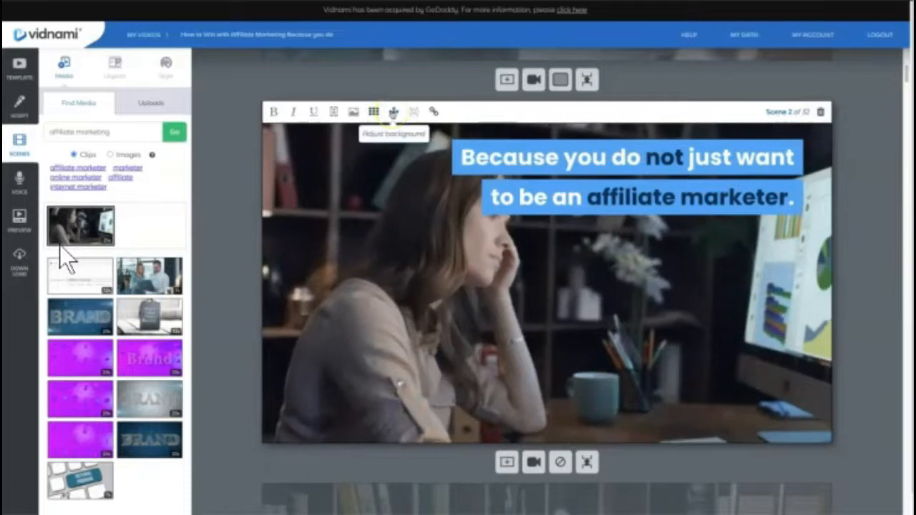
{"action": "left_click", "coordinate": [393, 112]}
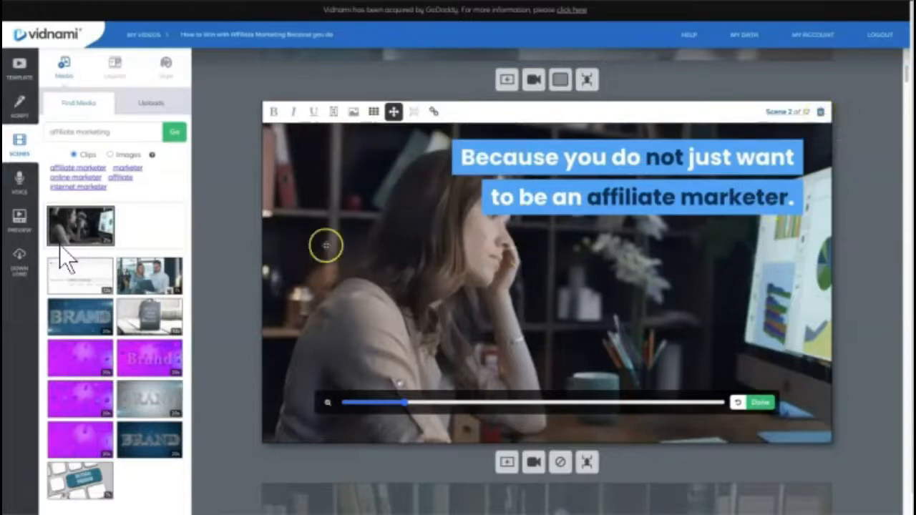
- Apply an auto-voice track to the video and open the video preview
{"action": "left_click", "coordinate": [20, 182]}
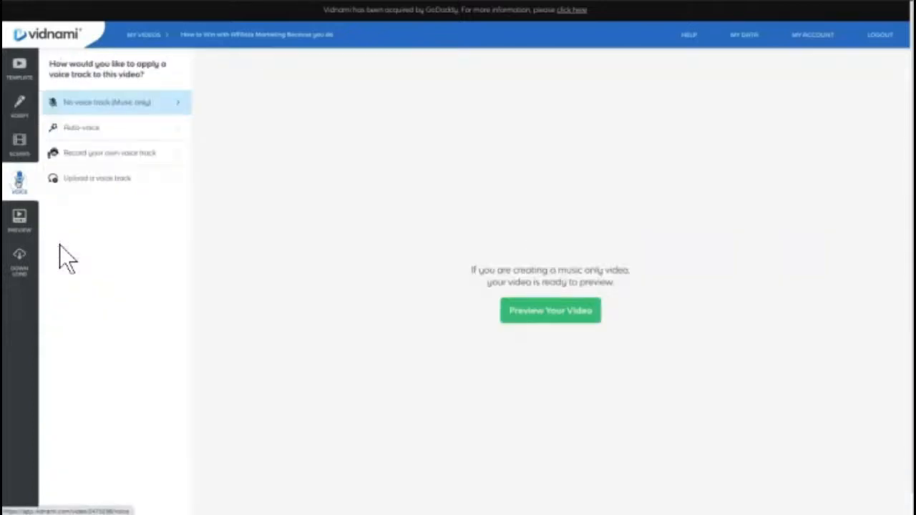
{"action": "left_click", "coordinate": [84, 127]}
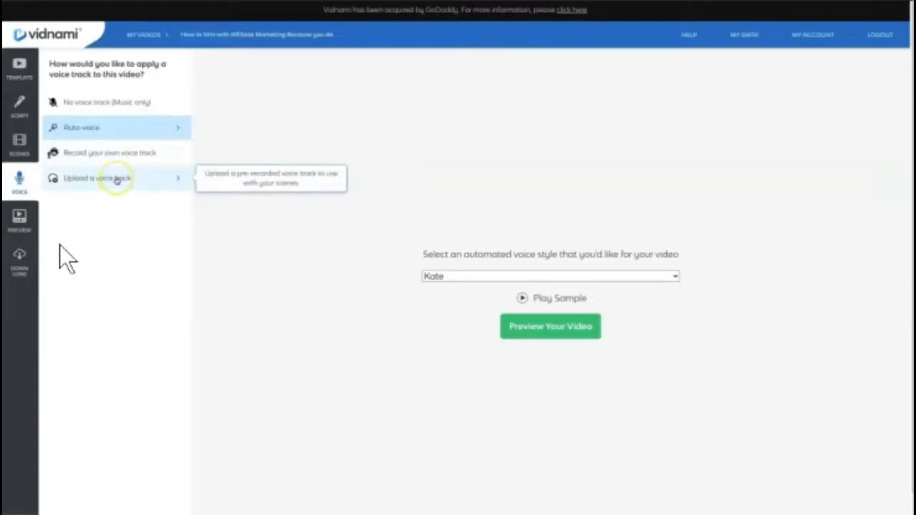
{"action": "left_click", "coordinate": [19, 216]}
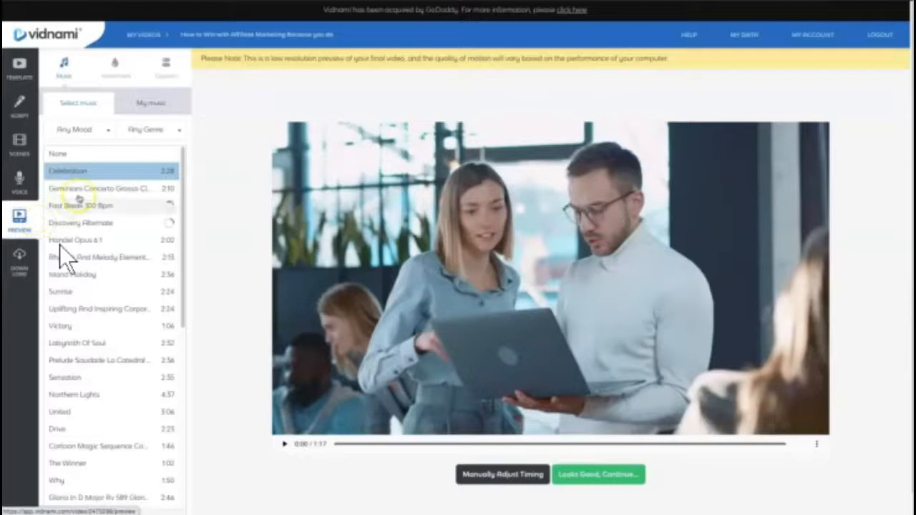
- Set the music volume to 10% and apply a voice track speed of 104%
{"action": "left_click", "coordinate": [147, 104]}
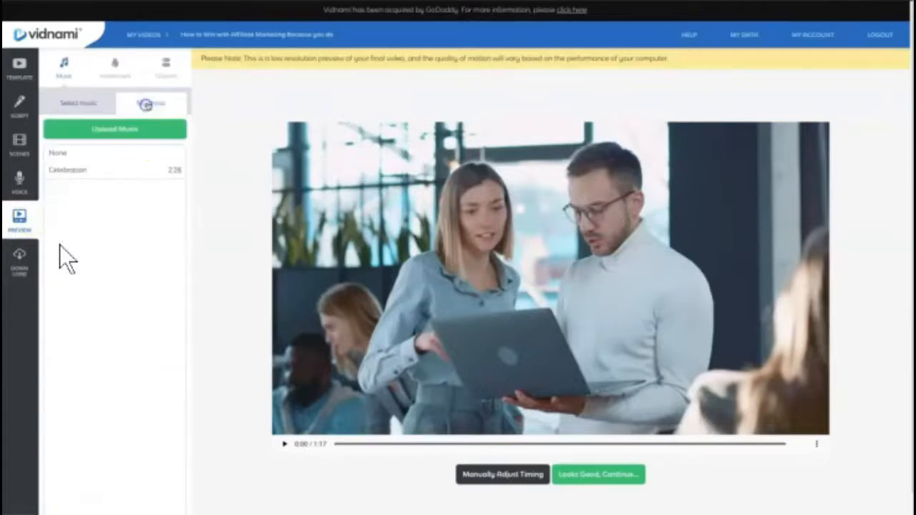
{"action": "left_click", "coordinate": [166, 67]}
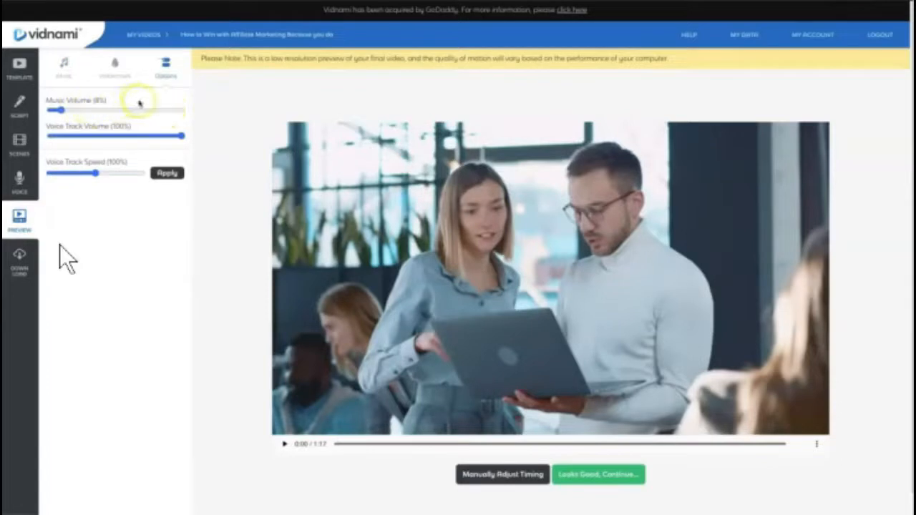
{"action": "left_click_drag", "start_coordinate": [62, 110], "coordinate": [64, 111]}
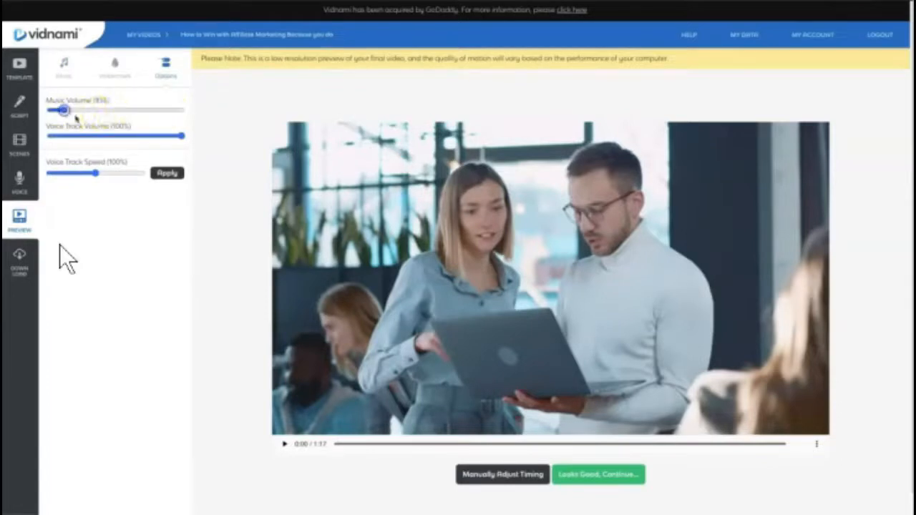
{"action": "left_click_drag", "start_coordinate": [95, 173], "coordinate": [102, 173]}
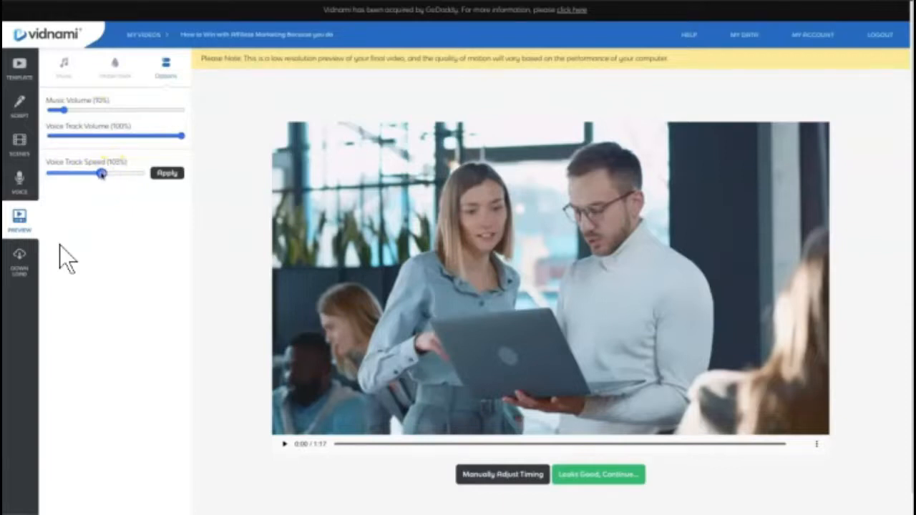
{"action": "left_click", "coordinate": [161, 174]}
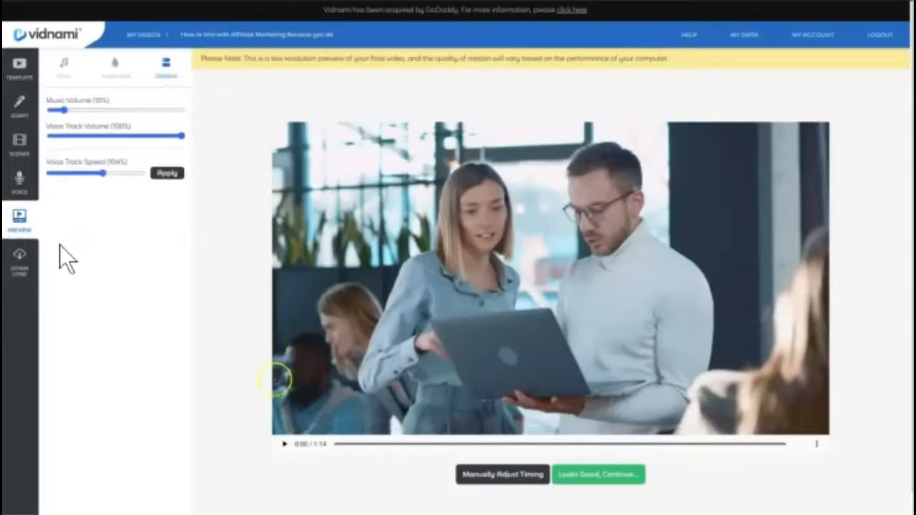
- Play and accept the preview, and generate the video in Full HD 1080p resolution
{"action": "left_click", "coordinate": [284, 443]}
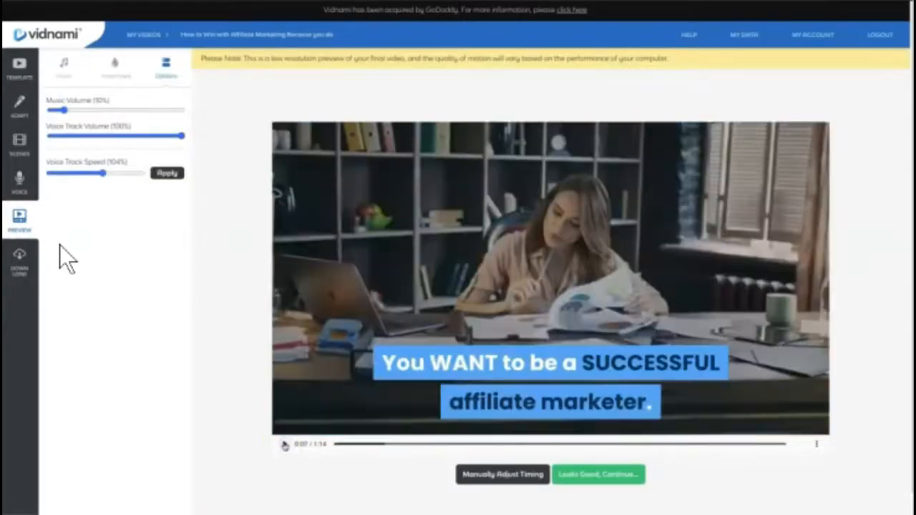
{"action": "left_click", "coordinate": [574, 474]}
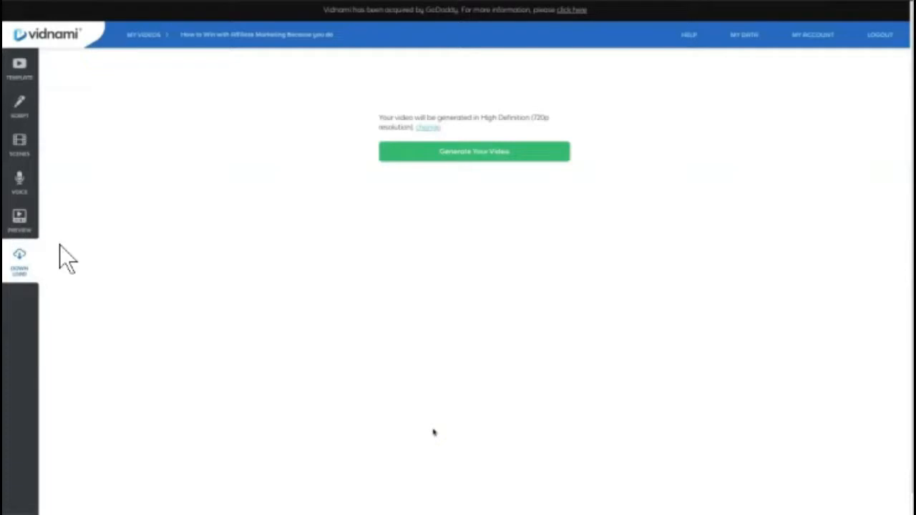
{"action": "left_click", "coordinate": [428, 129]}
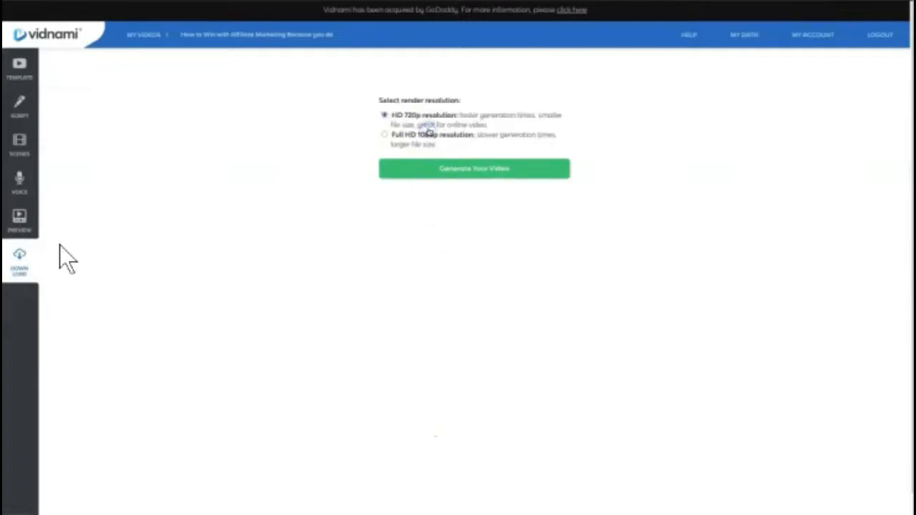
{"action": "left_click", "coordinate": [386, 135]}
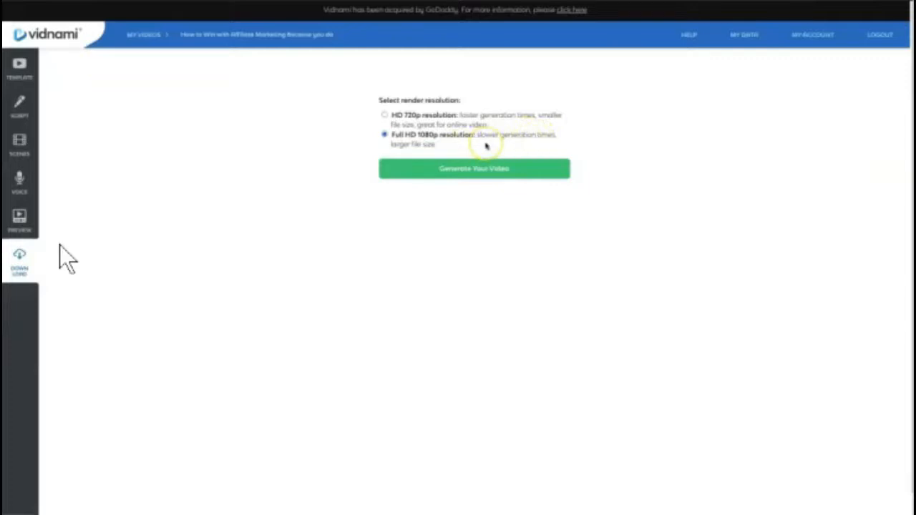
{"action": "left_click", "coordinate": [495, 171]}
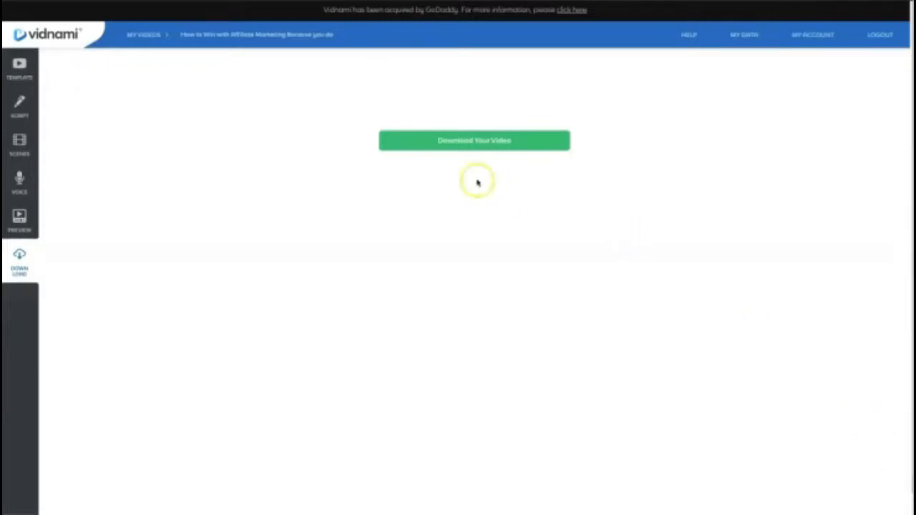
- Download the generated video and open the MP4 file
{"action": "left_click", "coordinate": [467, 141]}
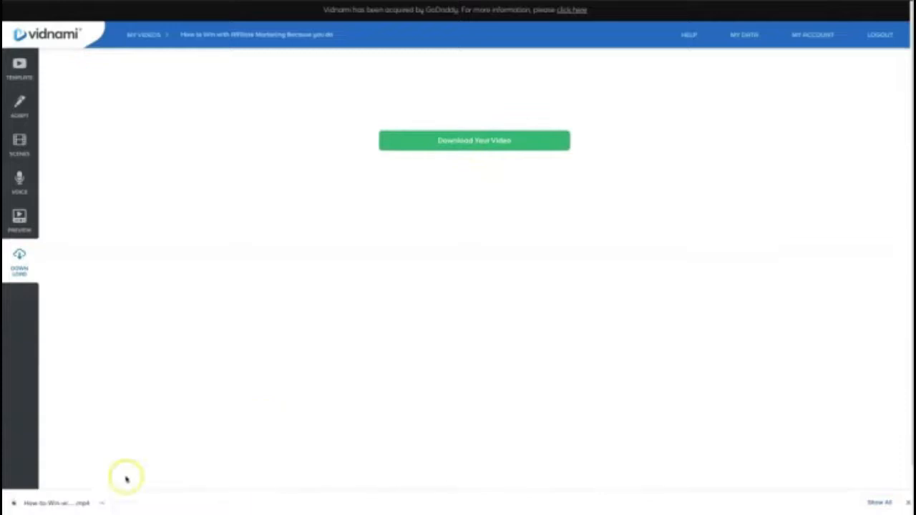
{"action": "left_click", "coordinate": [57, 501]}
{"action": "left_click", "coordinate": [460, 405]}
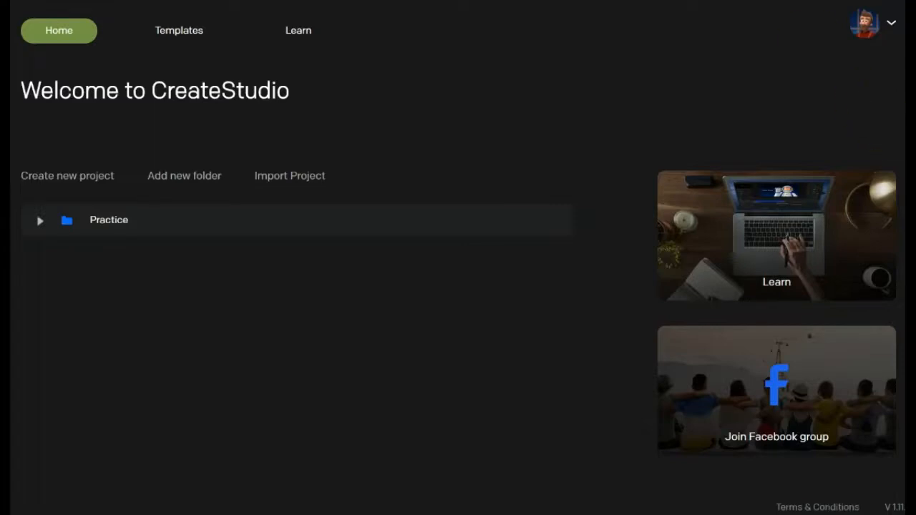
- In CreateStudio, browse the Character and the Instagram & Facebook template categories
{"action": "left_click", "coordinate": [172, 40]}
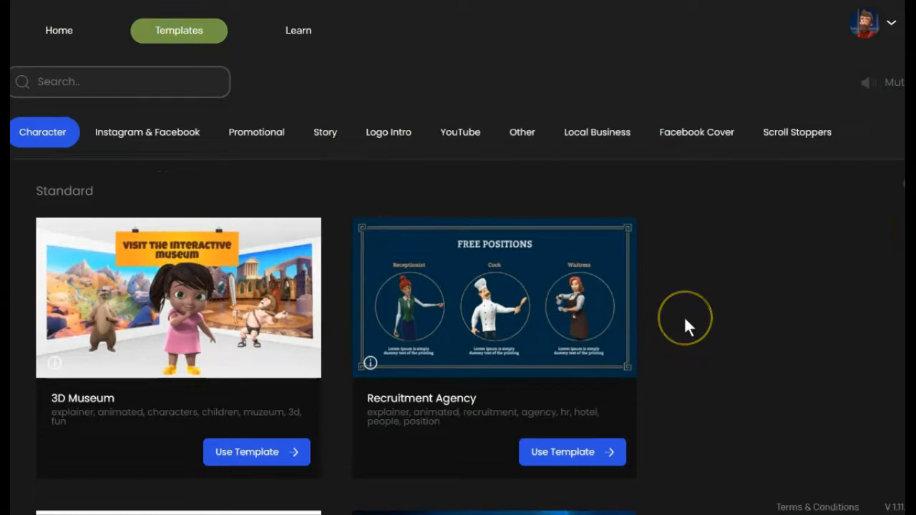
{"action": "scroll", "coordinate": [708, 341], "scroll_direction": "down", "scroll_amount": 5}
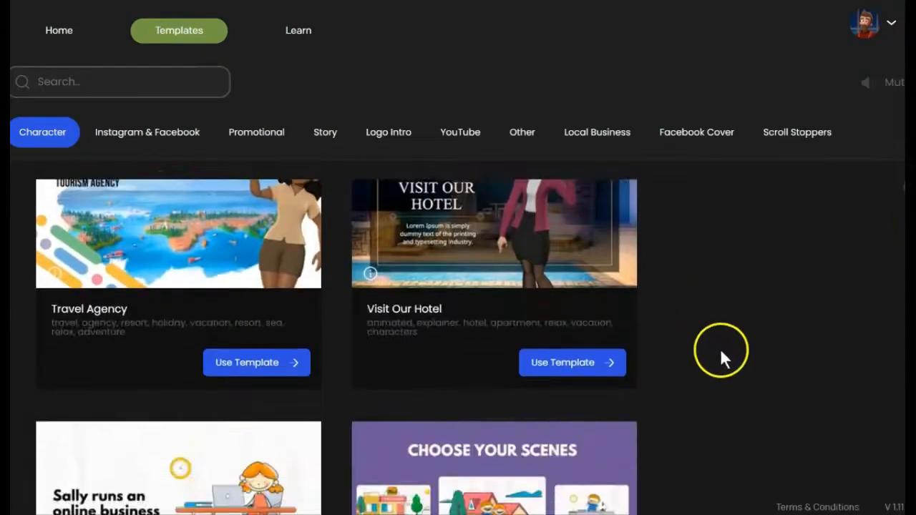
{"action": "scroll", "coordinate": [720, 349], "scroll_direction": "up", "scroll_amount": 5}
{"action": "left_click", "coordinate": [147, 132]}
{"action": "scroll", "coordinate": [510, 288], "scroll_direction": "down", "scroll_amount": 4}
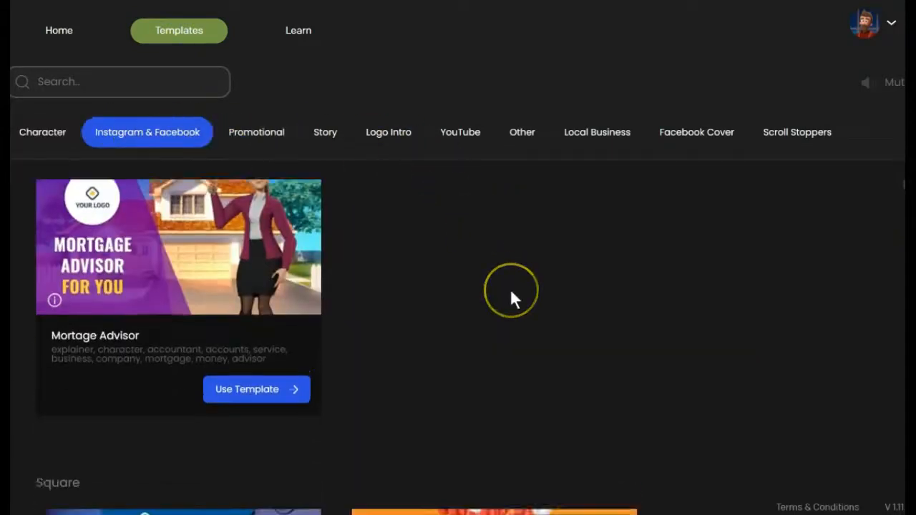
{"action": "scroll", "coordinate": [511, 291], "scroll_direction": "up", "scroll_amount": 4}
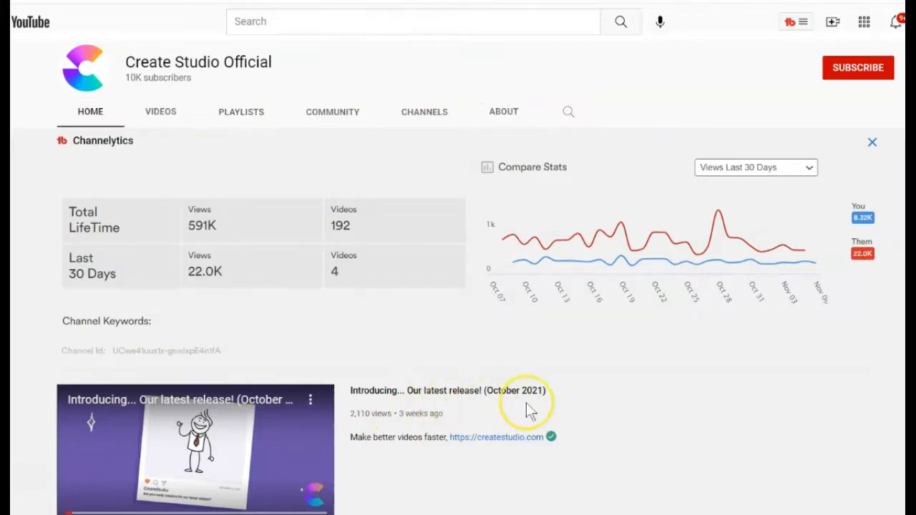
- Look through the featured and sample videos on the Create Studio Official YouTube channel
{"action": "scroll", "coordinate": [526, 412], "scroll_direction": "down", "scroll_amount": 8}
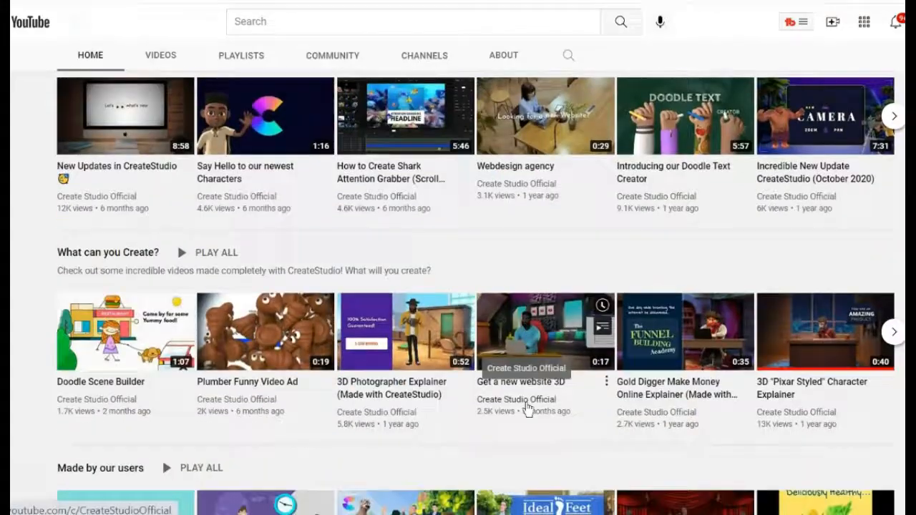
{"action": "scroll", "coordinate": [525, 408], "scroll_direction": "down", "scroll_amount": 5}
- Switch to CreateStudio and create a new project named CreateStudio Demo with the 1080p HD preset
{"action": "left_click", "coordinate": [56, 34]}
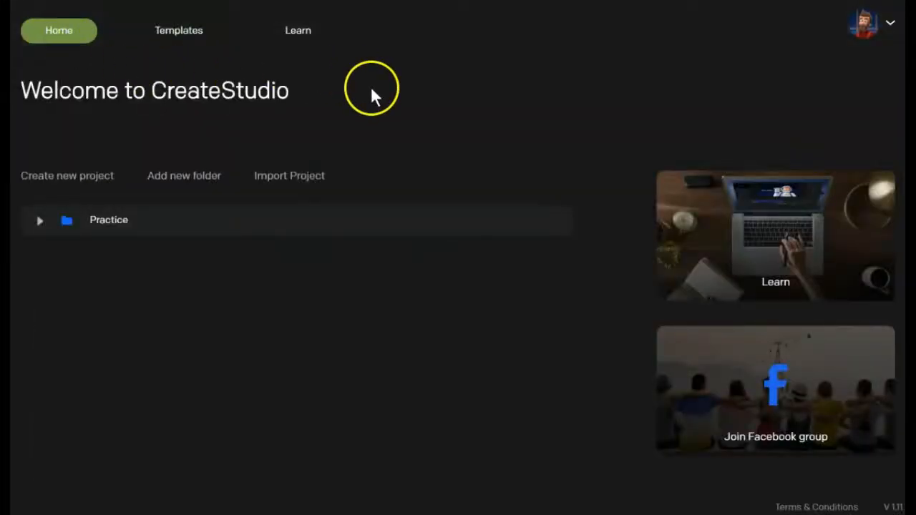
{"action": "left_click", "coordinate": [76, 185]}
{"action": "left_click_drag", "start_coordinate": [503, 150], "coordinate": [422, 153]}
{"action": "type", "text": "CreateStudio Demo"}
{"action": "left_click", "coordinate": [511, 197]}
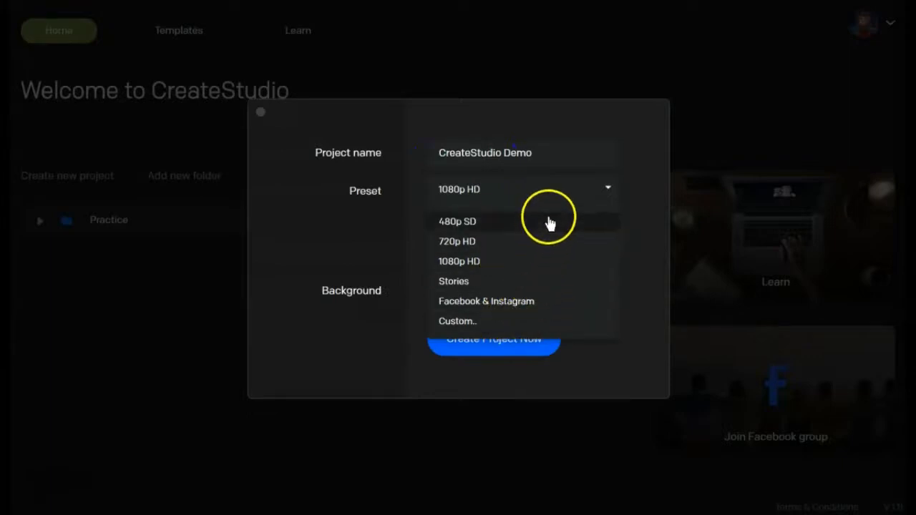
{"action": "left_click", "coordinate": [569, 191]}
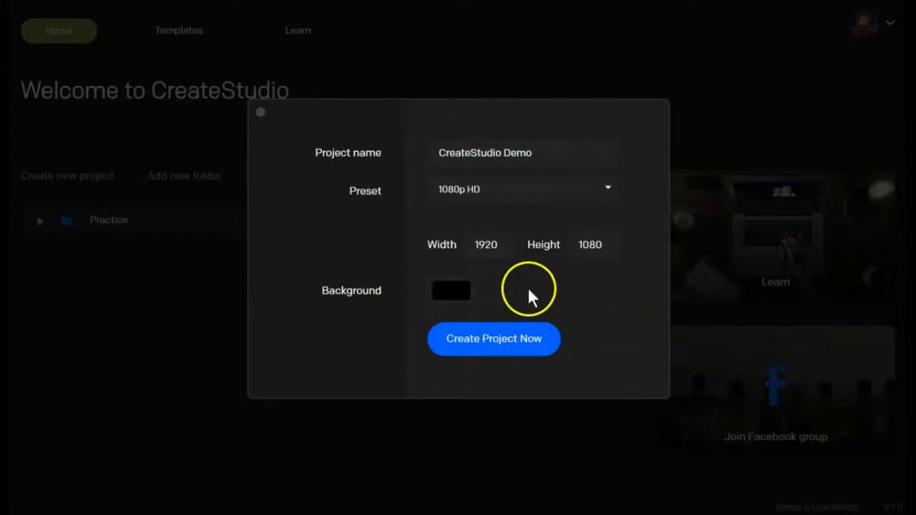
{"action": "left_click", "coordinate": [506, 351]}
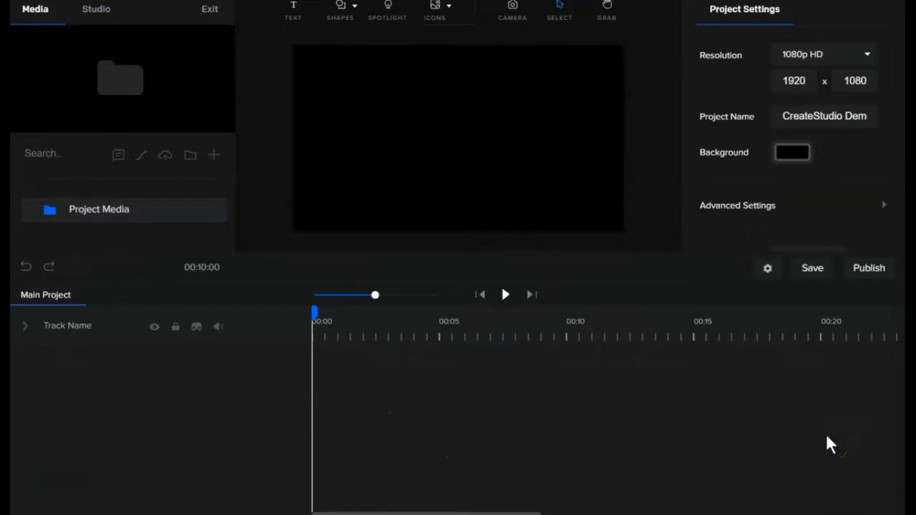
- Review the project's settings, including the advanced options for autosave, canvas color, guidelines, snapping and preset
{"action": "left_click", "coordinate": [247, 370]}
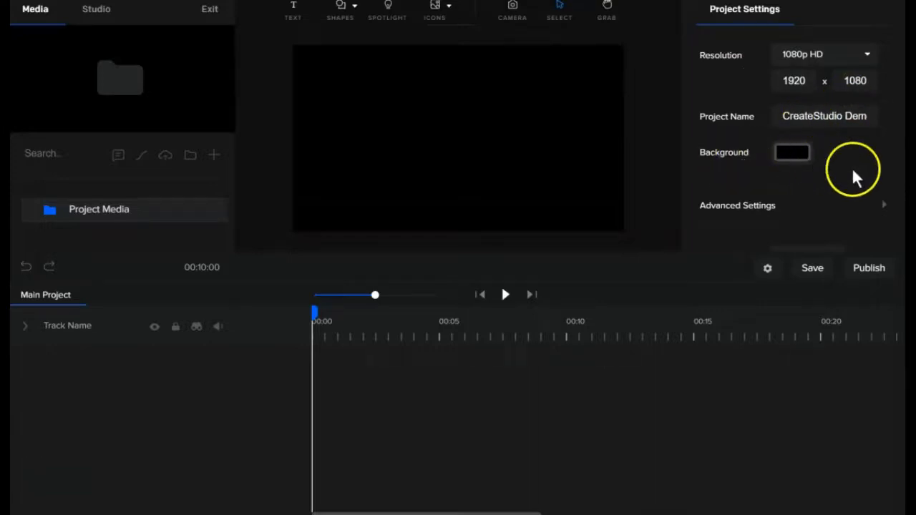
{"action": "scroll", "coordinate": [851, 171], "scroll_direction": "down", "scroll_amount": 1}
{"action": "scroll", "coordinate": [852, 170], "scroll_direction": "down", "scroll_amount": 1}
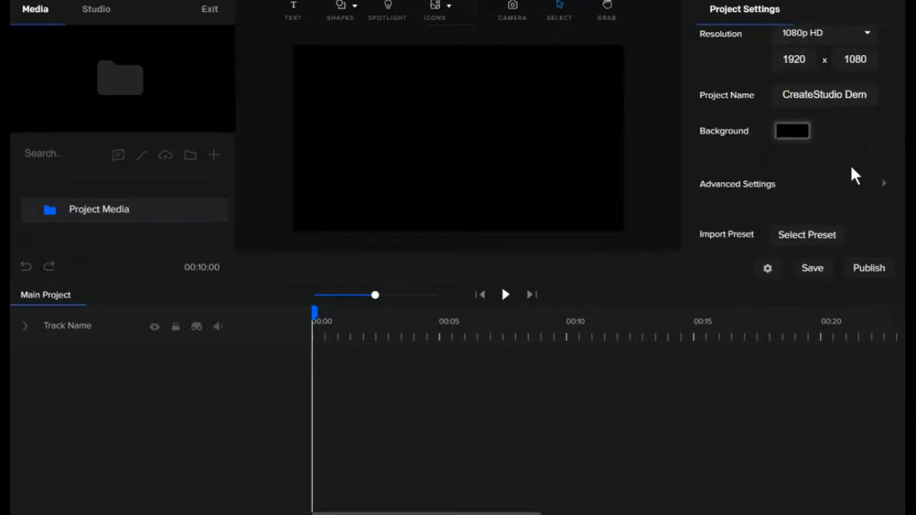
{"action": "left_click", "coordinate": [885, 185]}
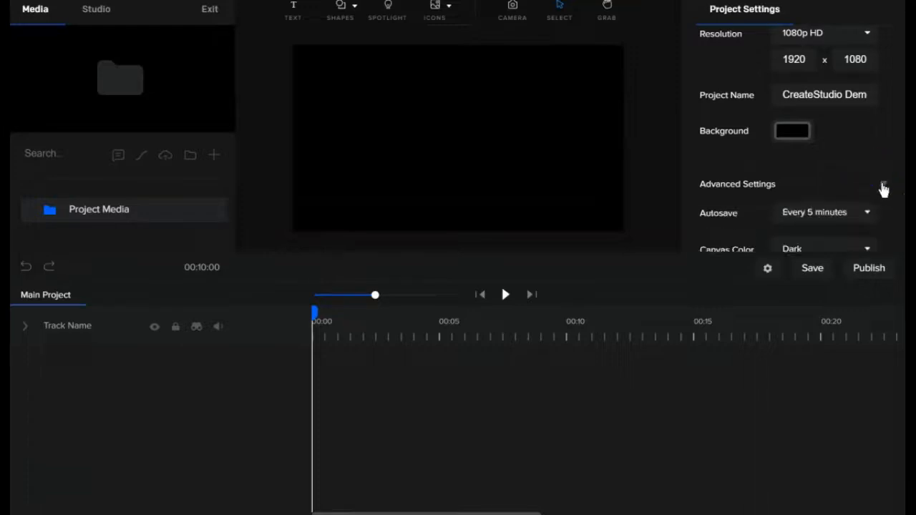
{"action": "scroll", "coordinate": [838, 168], "scroll_direction": "down", "scroll_amount": 5}
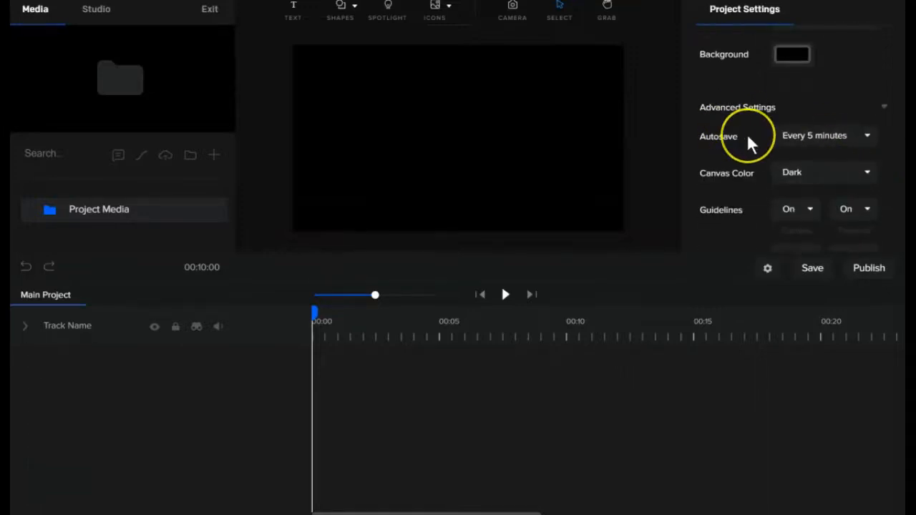
{"action": "scroll", "coordinate": [747, 134], "scroll_direction": "down", "scroll_amount": 5}
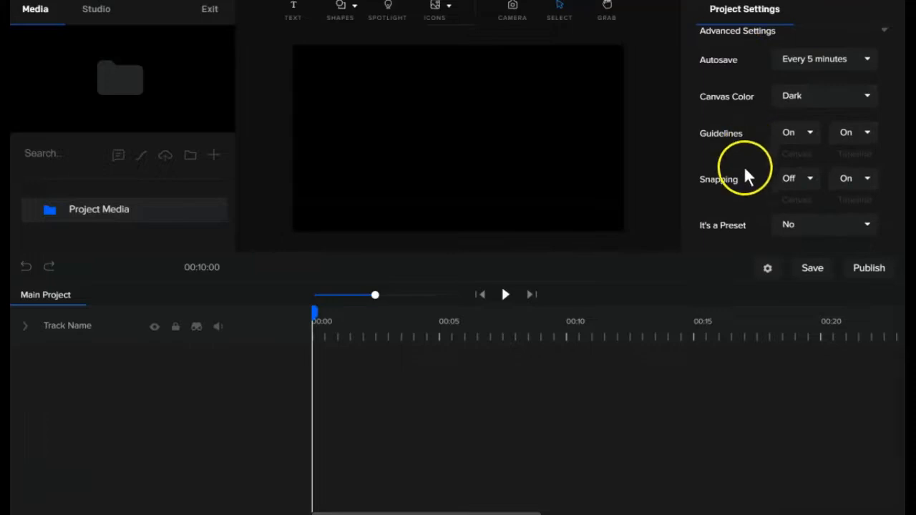
{"action": "scroll", "coordinate": [746, 182], "scroll_direction": "down", "scroll_amount": 3}
{"action": "scroll", "coordinate": [749, 186], "scroll_direction": "up", "scroll_amount": 12}
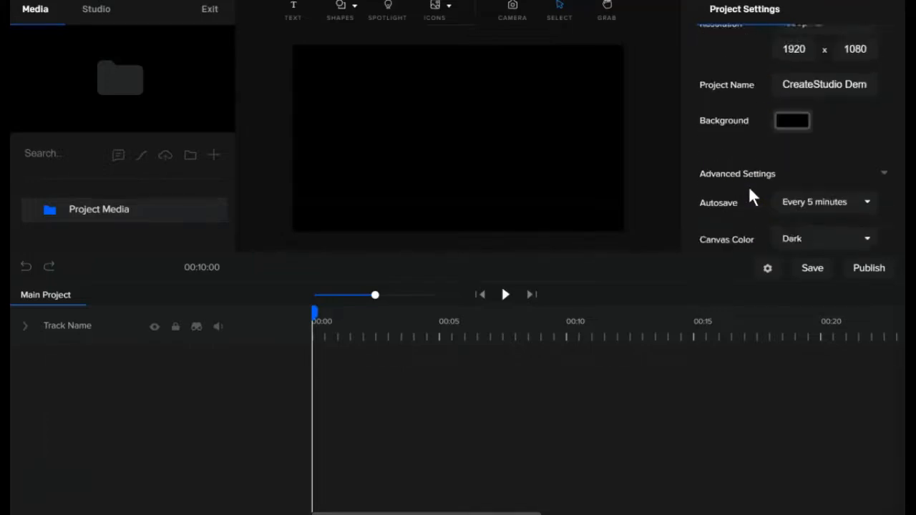
{"action": "scroll", "coordinate": [749, 186], "scroll_direction": "up", "scroll_amount": 1}
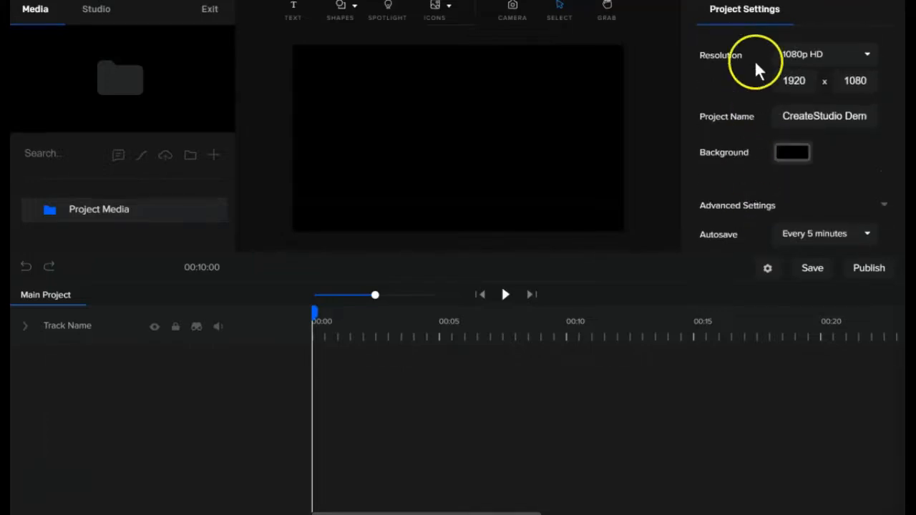
{"action": "left_click", "coordinate": [825, 207]}
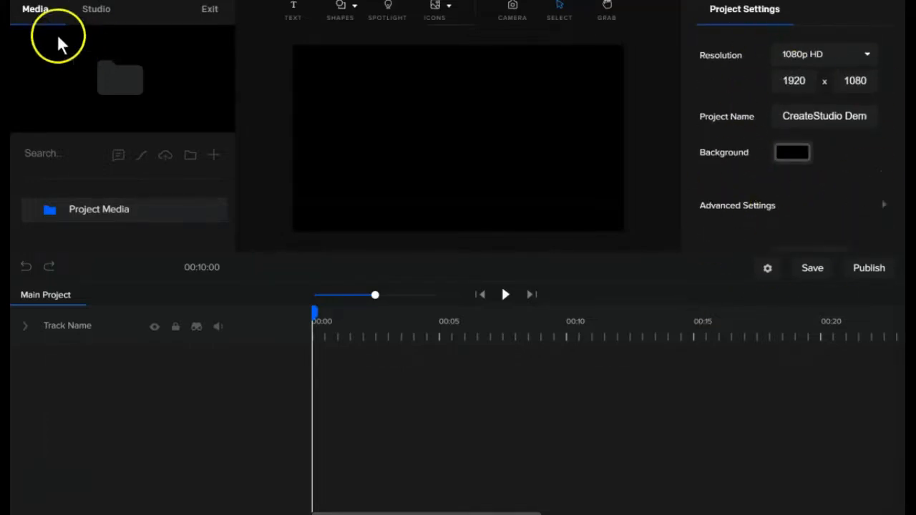
{"action": "left_click", "coordinate": [128, 66]}
{"action": "left_click", "coordinate": [43, 165]}
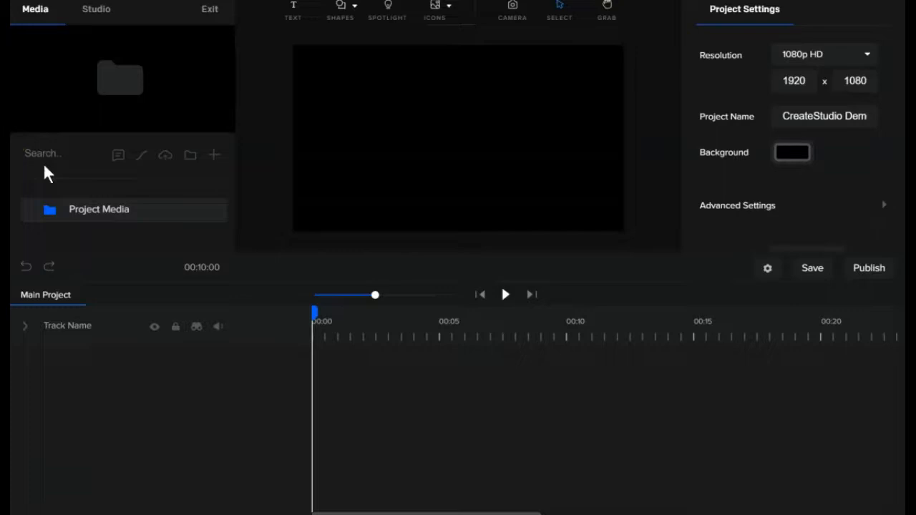
{"action": "left_click", "coordinate": [45, 169]}
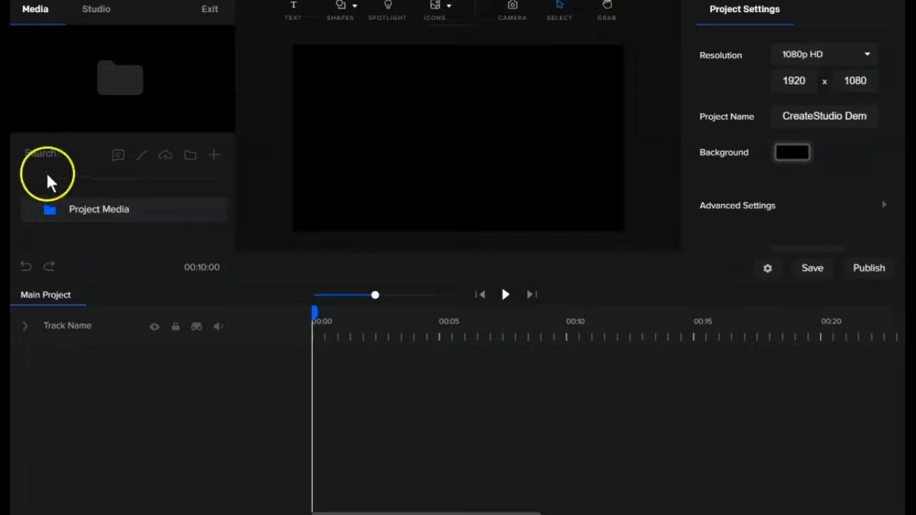
- Open the Text to Speech generator and look through its available languages
{"action": "left_click", "coordinate": [119, 159]}
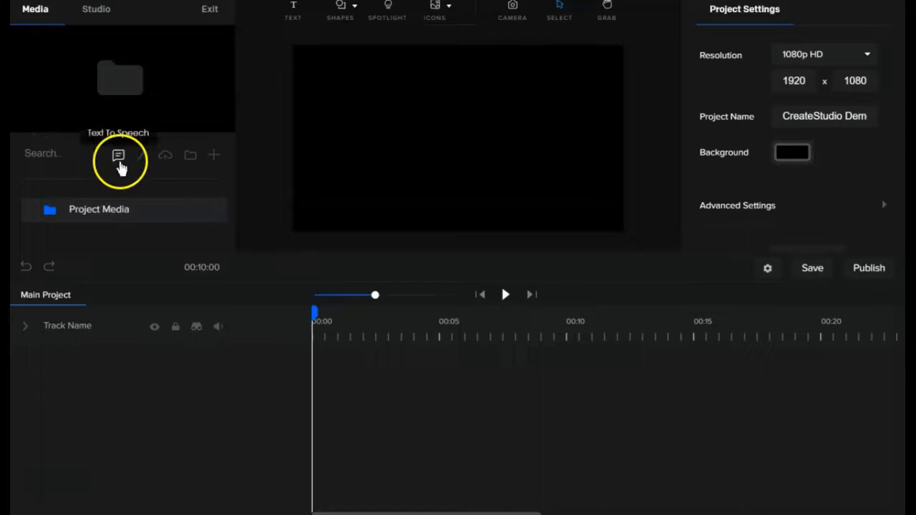
{"action": "left_click", "coordinate": [119, 159]}
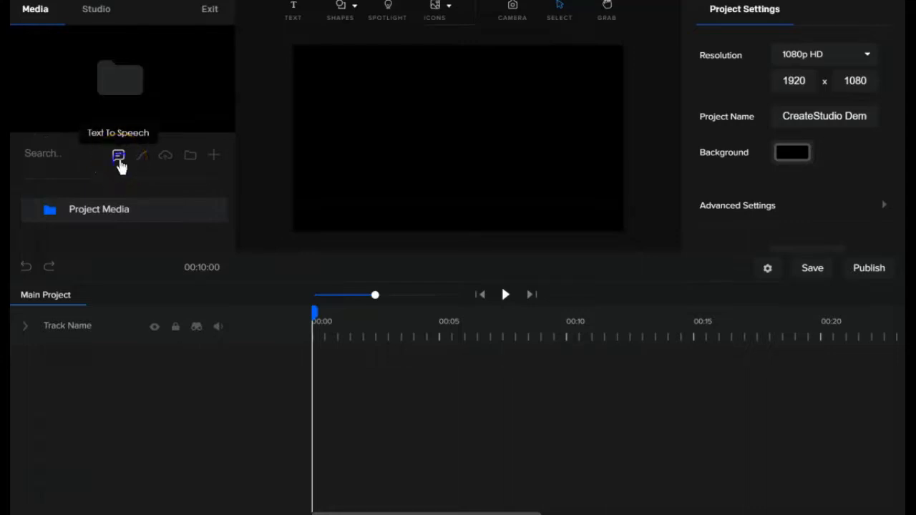
{"action": "left_click", "coordinate": [153, 118]}
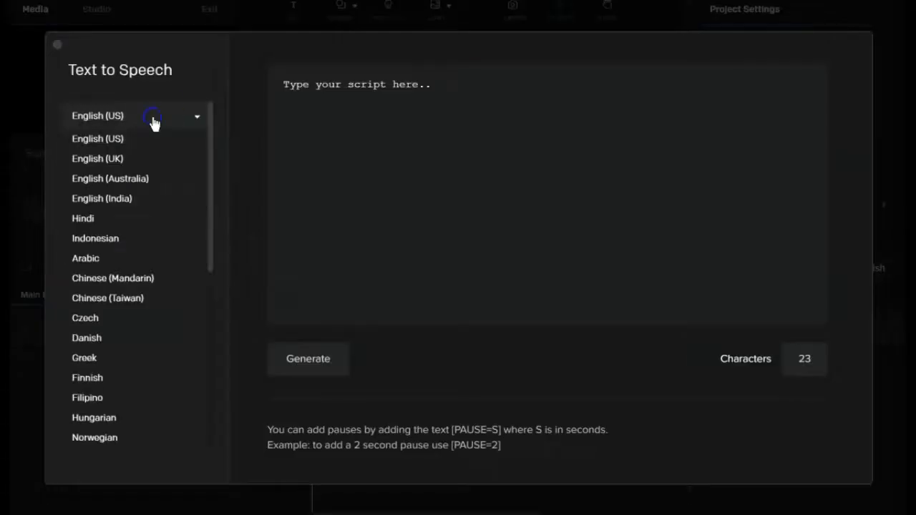
{"action": "scroll", "coordinate": [168, 195], "scroll_direction": "down", "scroll_amount": 5}
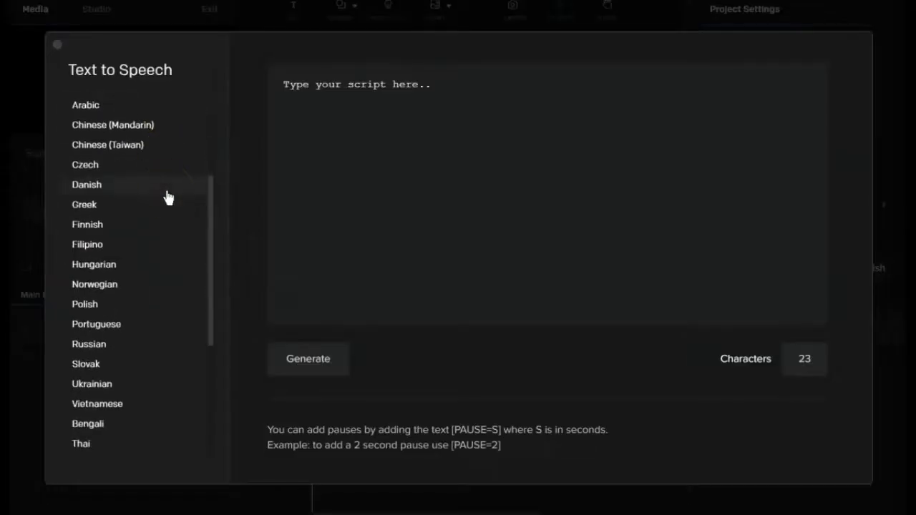
{"action": "scroll", "coordinate": [167, 197], "scroll_direction": "down", "scroll_amount": 3}
{"action": "scroll", "coordinate": [167, 198], "scroll_direction": "up", "scroll_amount": 8}
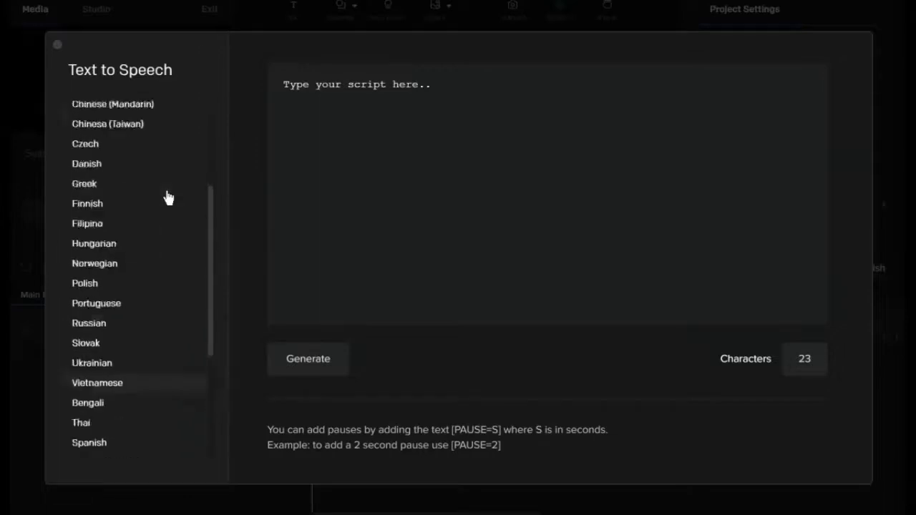
{"action": "left_click", "coordinate": [169, 118]}
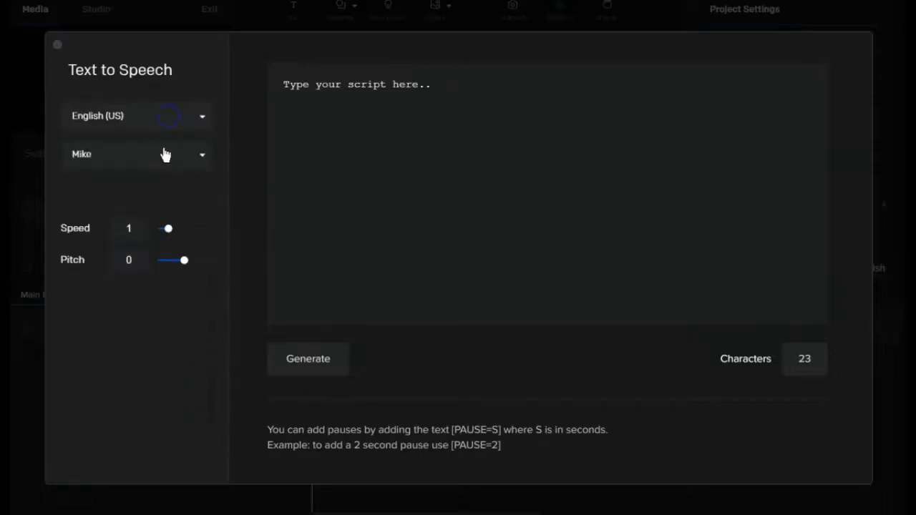
- Set the speech language to English (UK) with the voice Sally and a speed of 1.16
{"action": "left_click", "coordinate": [166, 154]}
{"action": "left_click", "coordinate": [190, 116]}
{"action": "left_click", "coordinate": [185, 158]}
{"action": "left_click", "coordinate": [191, 159]}
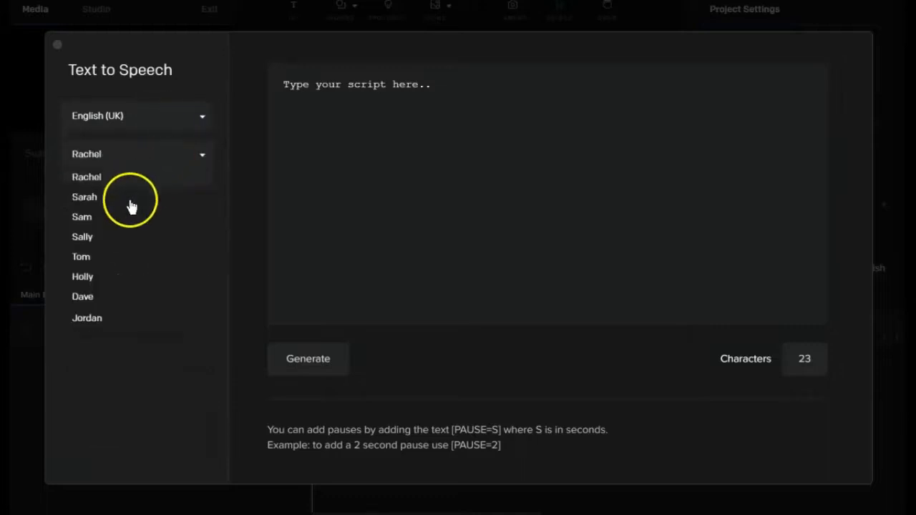
{"action": "left_click", "coordinate": [100, 238]}
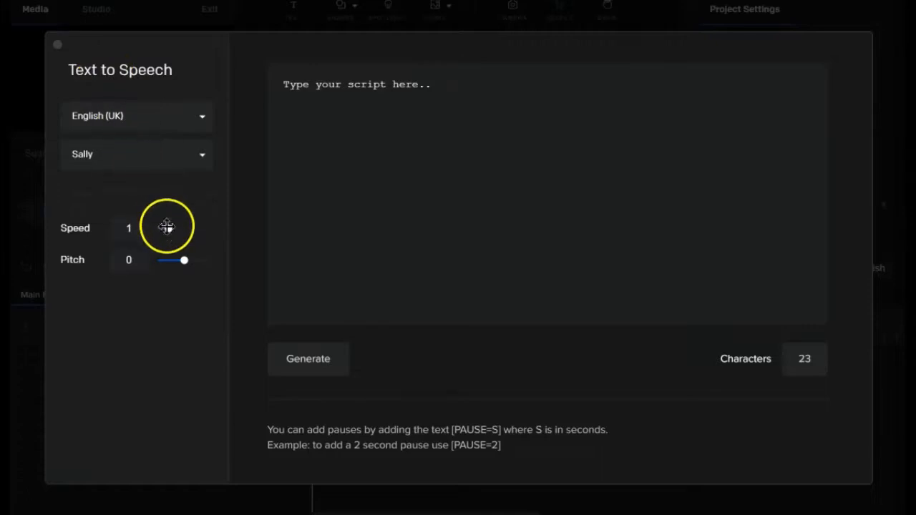
{"action": "left_click_drag", "start_coordinate": [168, 227], "coordinate": [169, 229]}
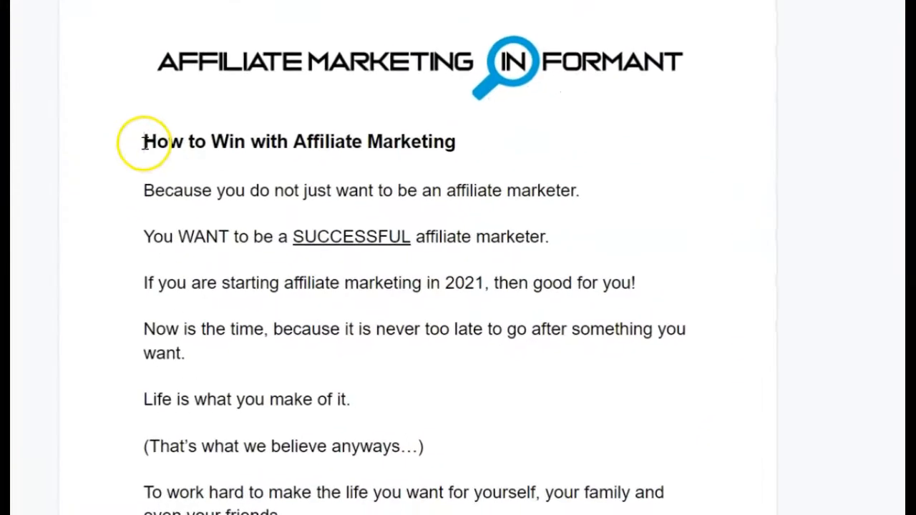
- Copy the whole "How to Win with Affiliate Marketing" script from the document and paste it into the Text to Speech script
{"action": "left_click_drag", "start_coordinate": [143, 142], "coordinate": [561, 235]}
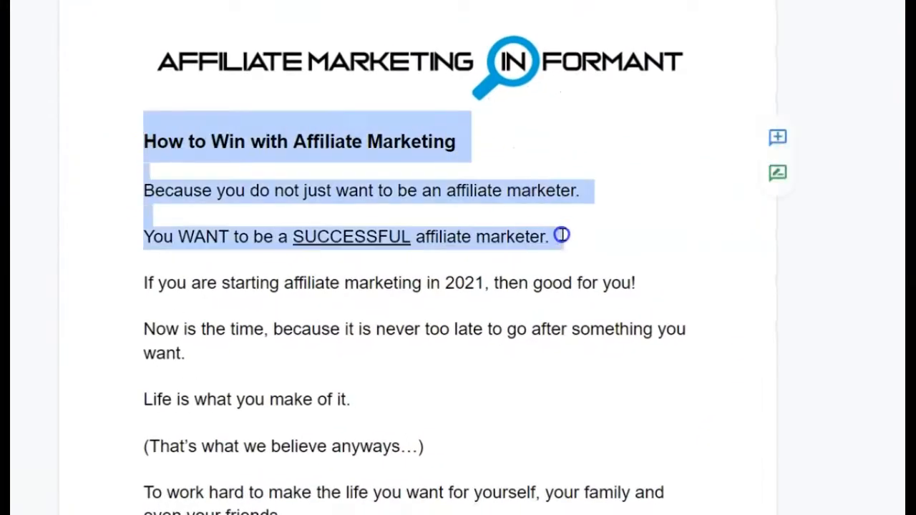
{"action": "scroll", "coordinate": [567, 240], "scroll_direction": "down", "scroll_amount": 5}
{"action": "scroll", "coordinate": [568, 241], "scroll_direction": "down", "scroll_amount": 9}
{"action": "left_click_drag", "start_coordinate": [568, 242], "coordinate": [335, 229]}
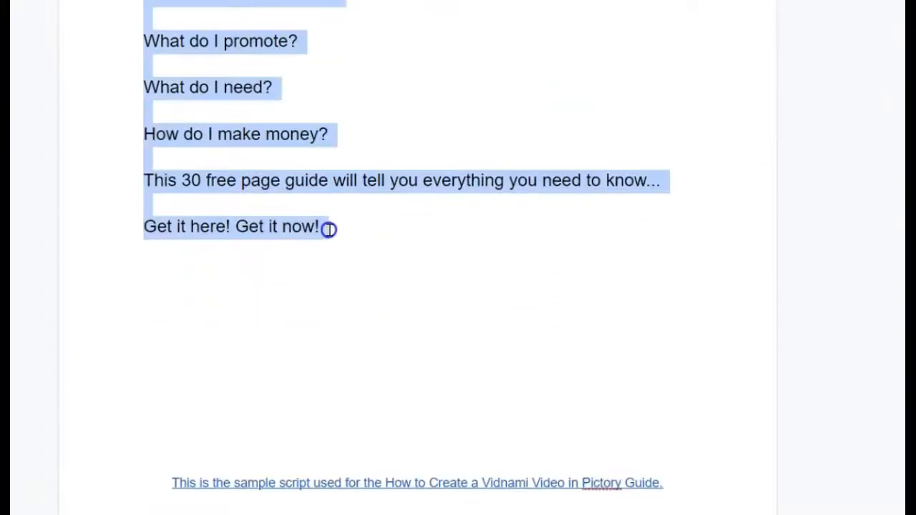
{"action": "right_click", "coordinate": [284, 226]}
{"action": "left_click", "coordinate": [373, 81]}
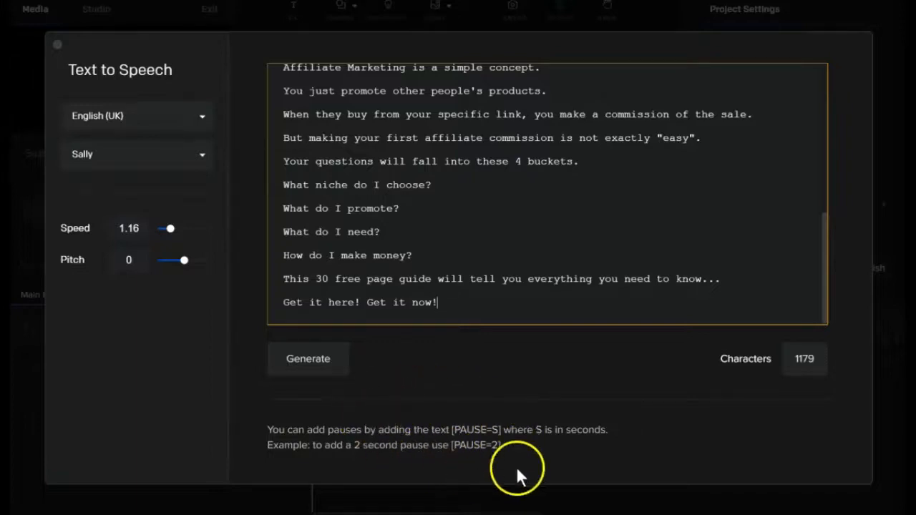
- Generate the speech audio, import it to the media library and expand the Project Media folder
{"action": "left_click", "coordinate": [329, 362]}
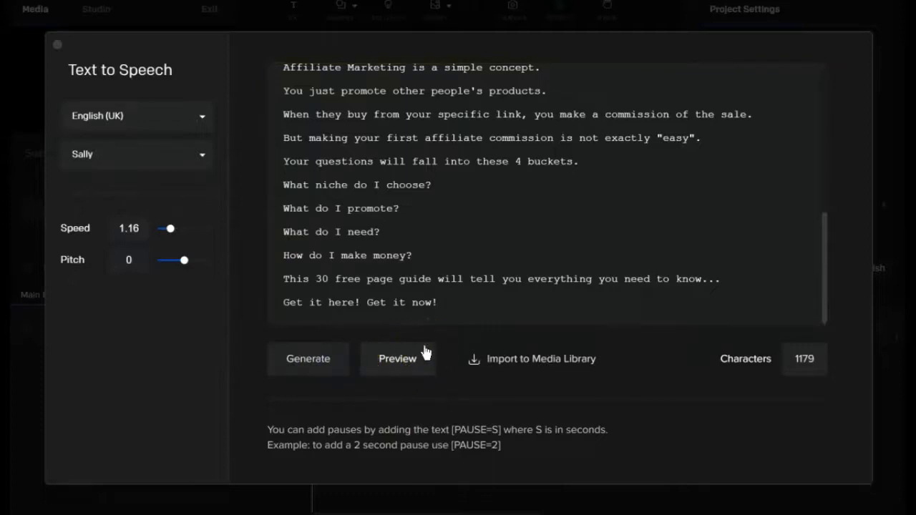
{"action": "left_click", "coordinate": [551, 362]}
{"action": "left_click", "coordinate": [27, 209]}
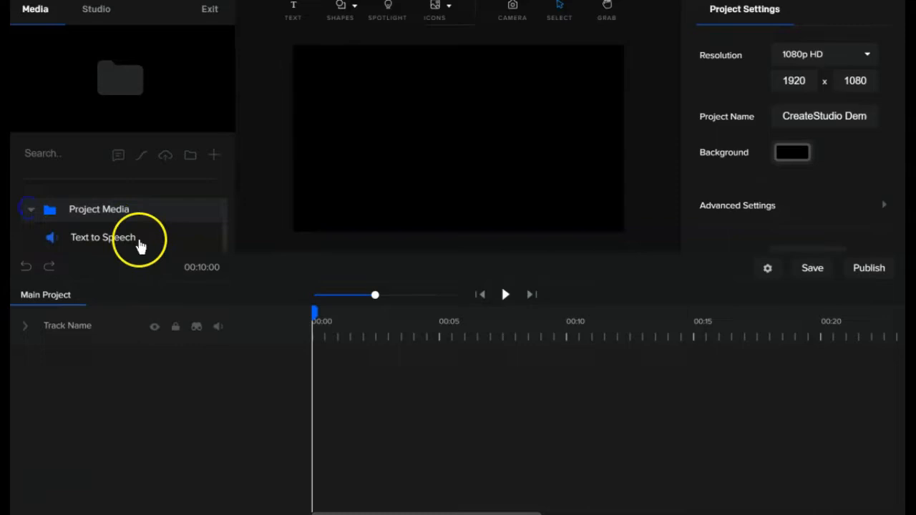
- Add the Text to Speech audio to the project timeline and save the project
{"action": "left_click_drag", "start_coordinate": [111, 243], "coordinate": [505, 135]}
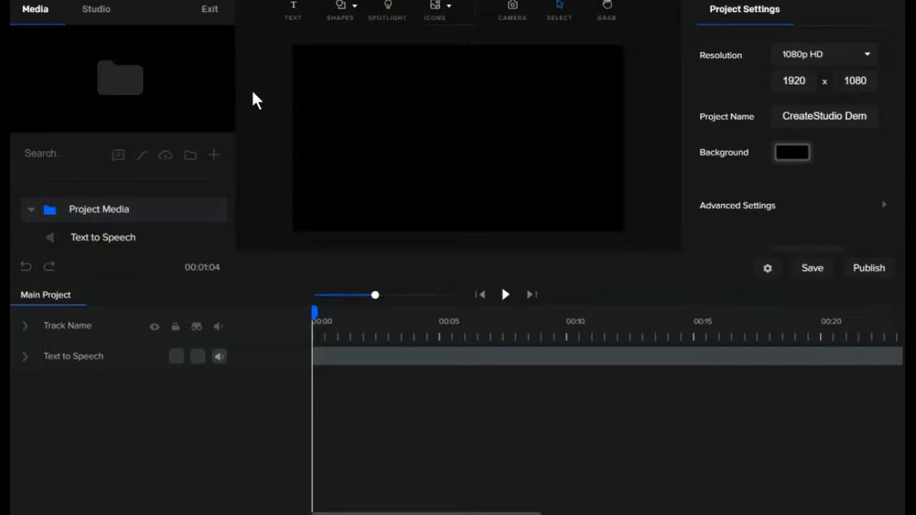
{"action": "key", "text": "ctrl+s"}
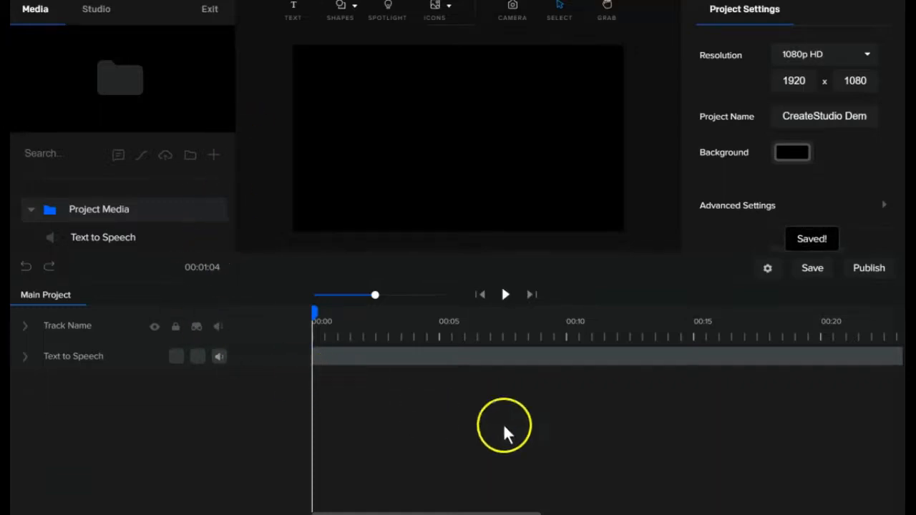
{"action": "left_click", "coordinate": [262, 248]}
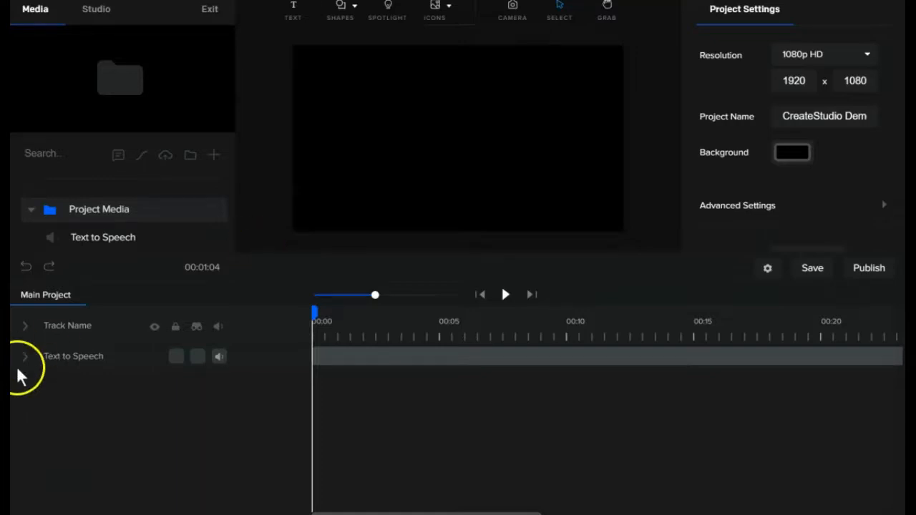
- Rename the Text to Speech track as "sally audio" and lock the track
{"action": "double_click", "coordinate": [65, 355]}
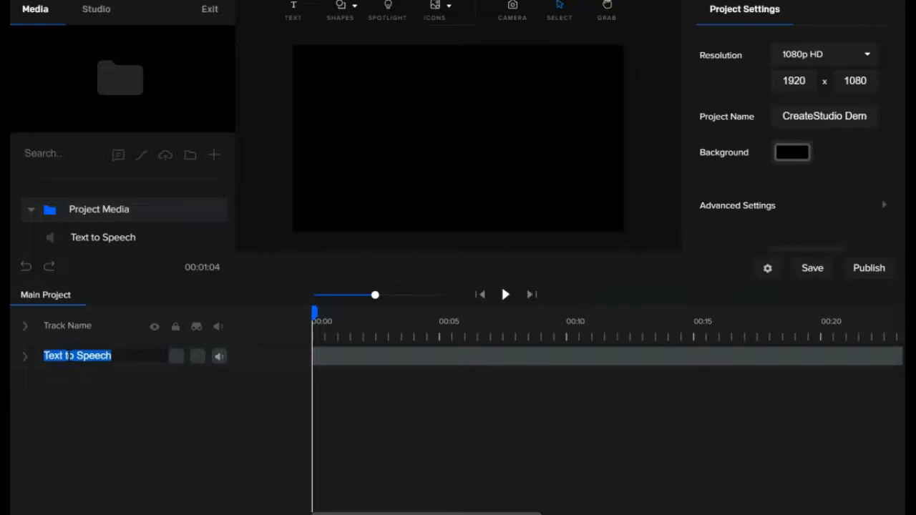
{"action": "type", "text": "sally audio"}
{"action": "key", "text": "Return"}
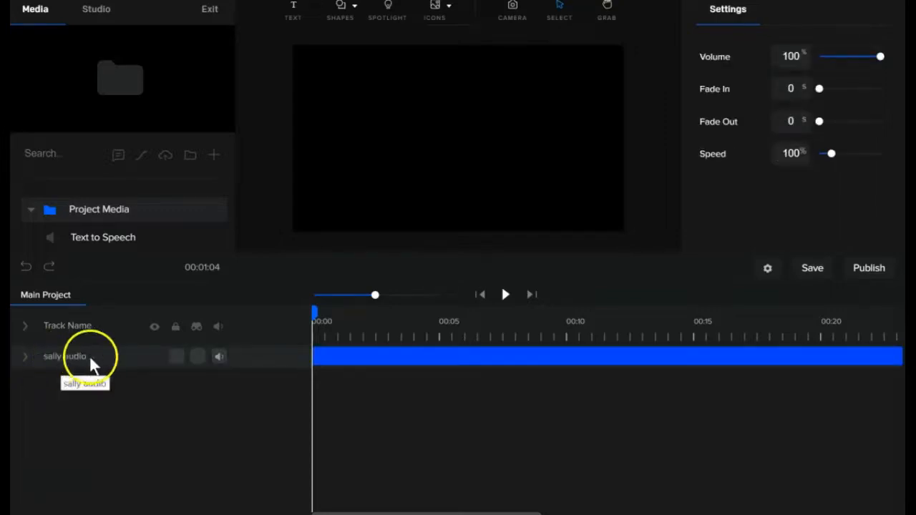
{"action": "left_click", "coordinate": [176, 358]}
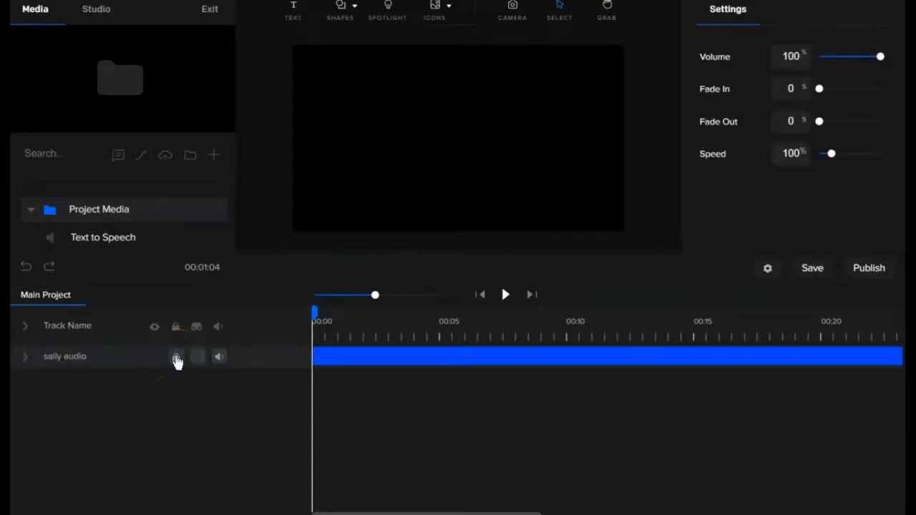
- Lock the sally audio track and expand it to show its waveform over a longer stretch of the timeline
{"action": "left_click", "coordinate": [176, 357]}
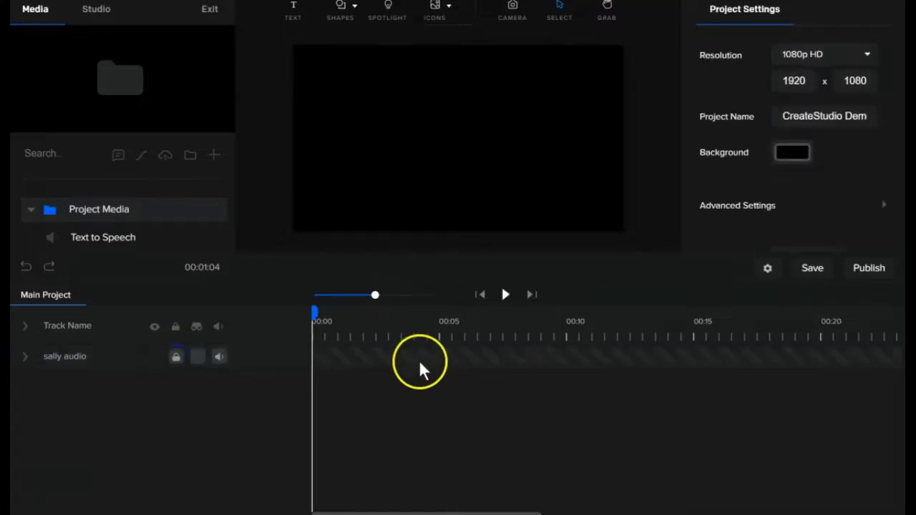
{"action": "left_click", "coordinate": [25, 357]}
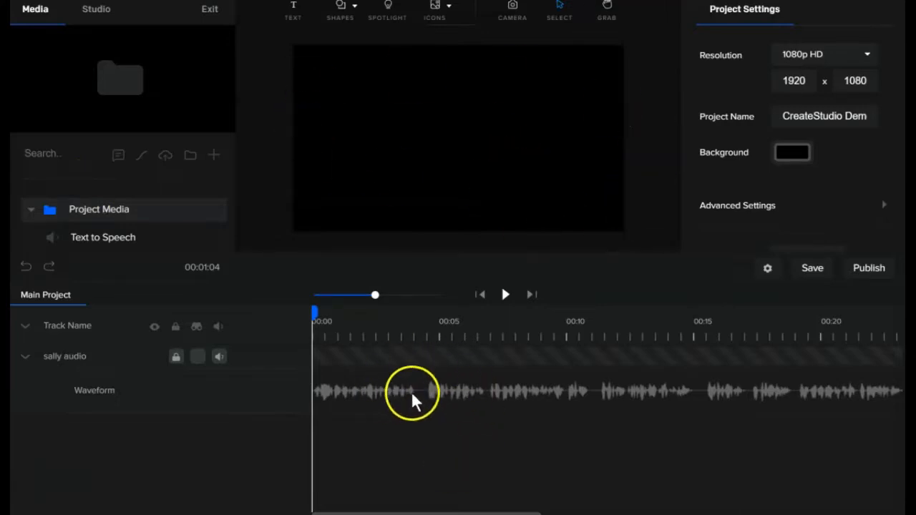
{"action": "mouse_move", "coordinate": [376, 295]}
{"action": "left_mouse_down"}
{"action": "mouse_move", "coordinate": [419, 295]}
{"action": "mouse_move", "coordinate": [365, 297]}
{"action": "left_mouse_up"}
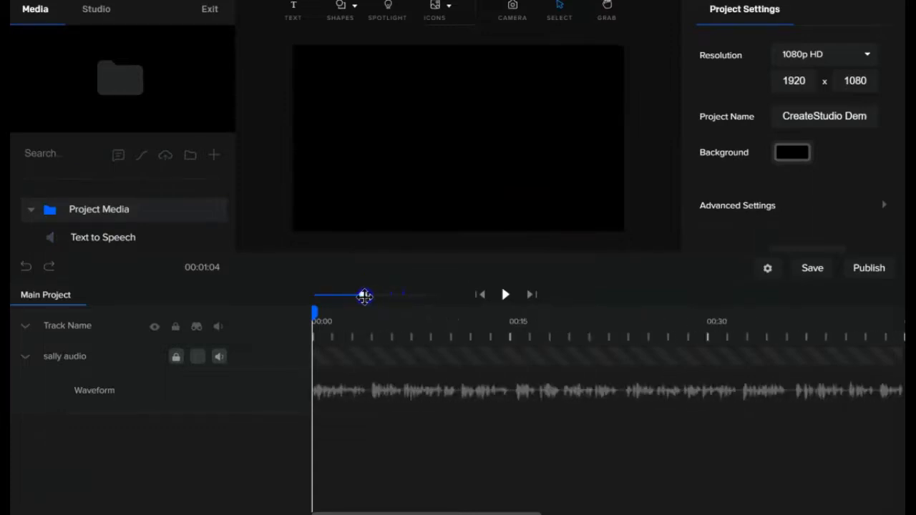
- Expand the project's Advanced Settings and check the autosave option
{"action": "left_click", "coordinate": [855, 207]}
{"action": "scroll", "coordinate": [855, 209], "scroll_direction": "down", "scroll_amount": 1}
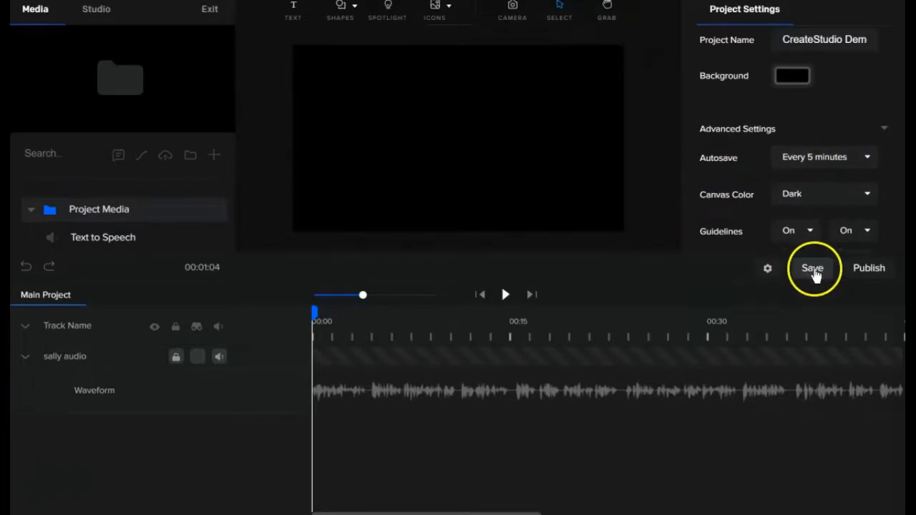
{"action": "scroll", "coordinate": [805, 170], "scroll_direction": "up", "scroll_amount": 1}
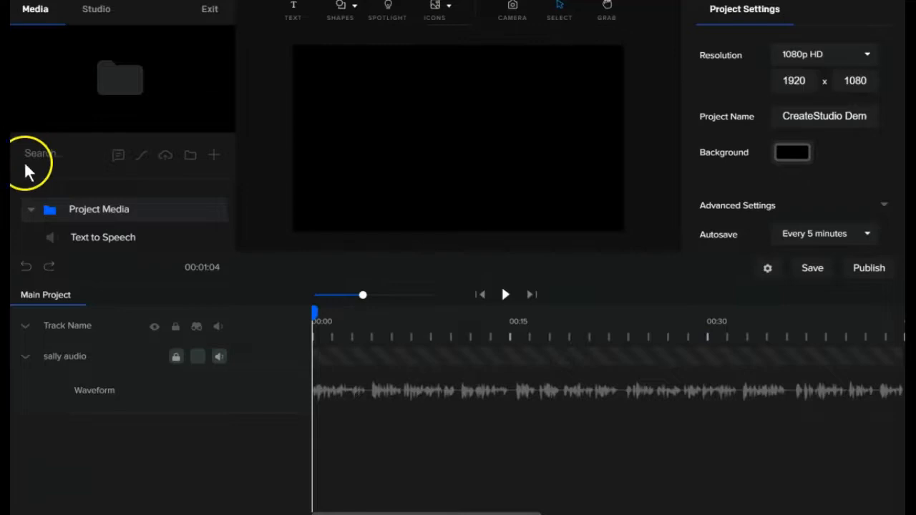
- Browse the stock media library's Pexels images and videos, Pixabay images and audio track categories
{"action": "left_click", "coordinate": [167, 158]}
{"action": "left_click", "coordinate": [591, 72]}
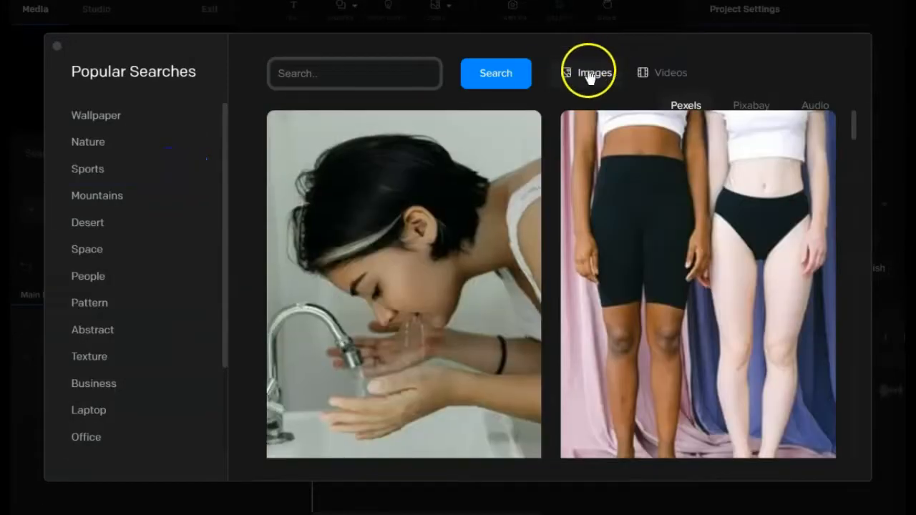
{"action": "left_click", "coordinate": [667, 85]}
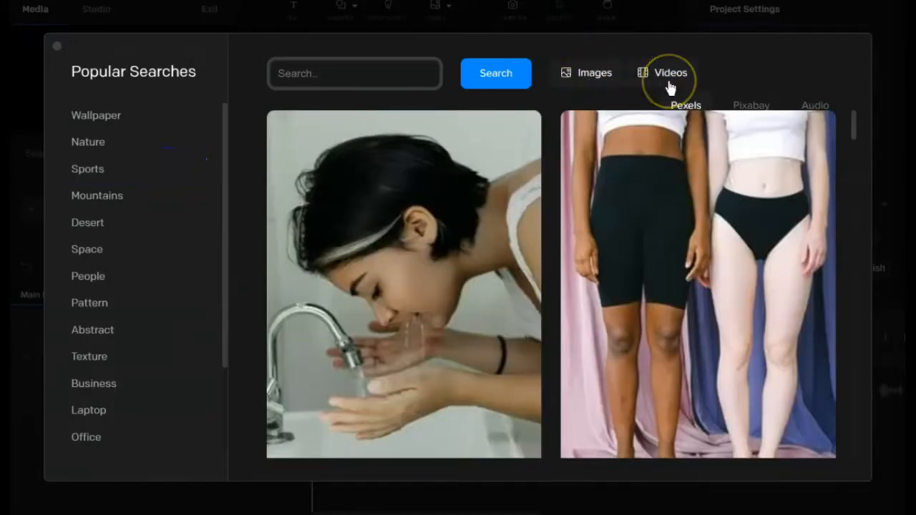
{"action": "left_click", "coordinate": [585, 101]}
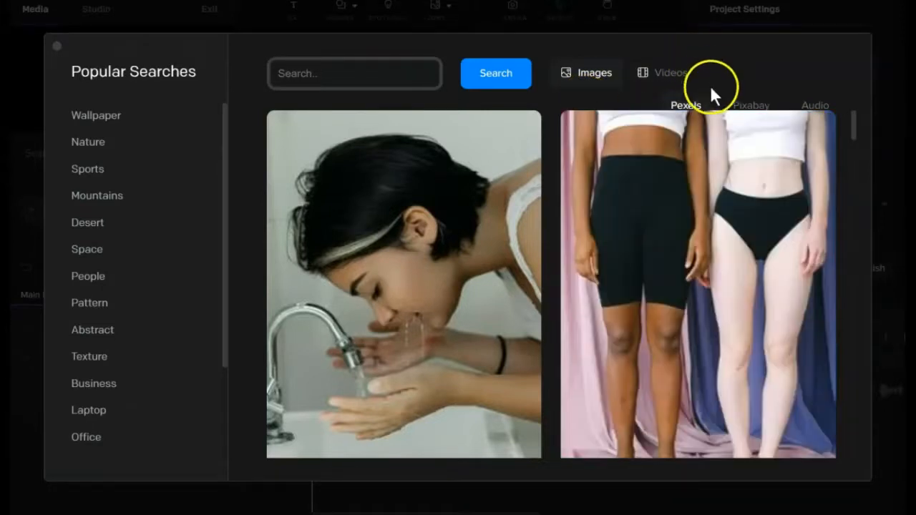
{"action": "left_click", "coordinate": [762, 109]}
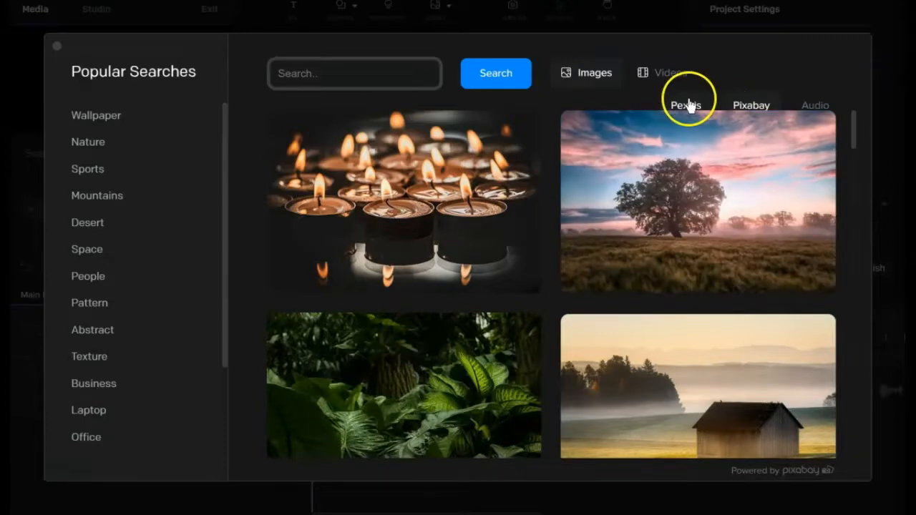
{"action": "left_click", "coordinate": [815, 106]}
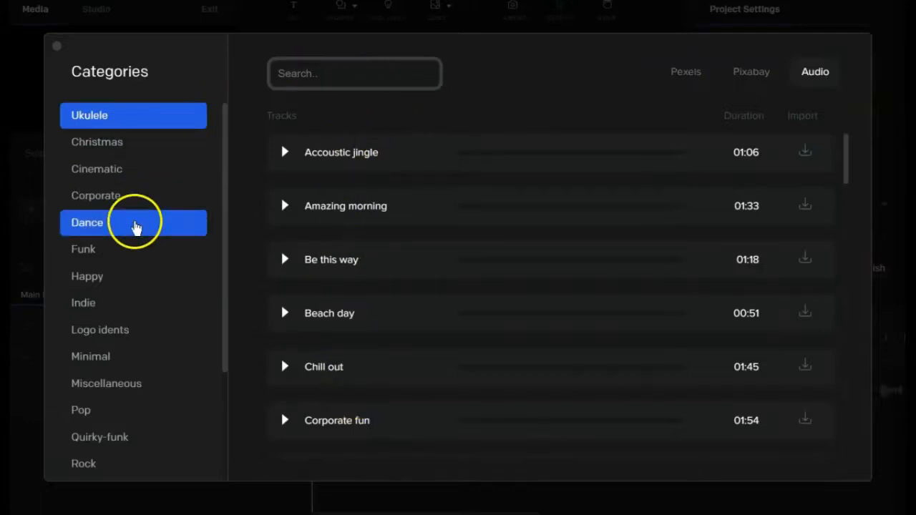
{"action": "scroll", "coordinate": [143, 264], "scroll_direction": "down", "scroll_amount": 2}
{"action": "scroll", "coordinate": [143, 243], "scroll_direction": "up", "scroll_amount": 3}
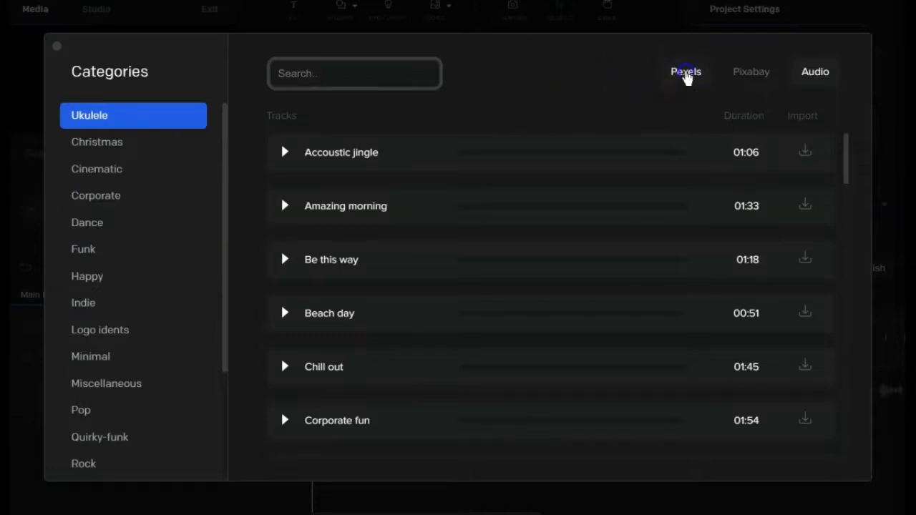
- Search the Pexels videos for "win" and import the clip of two men shaking hands in an office
{"action": "left_click", "coordinate": [687, 77]}
{"action": "left_click", "coordinate": [675, 76]}
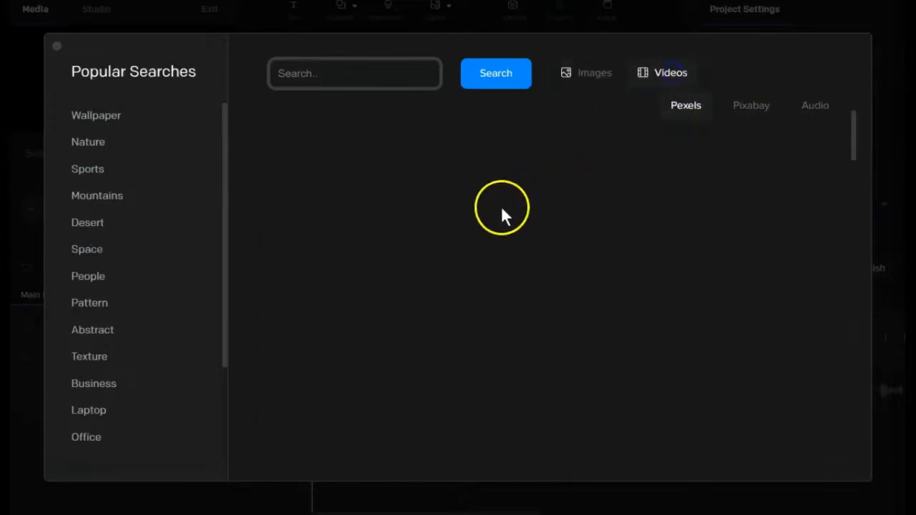
{"action": "left_click", "coordinate": [315, 76]}
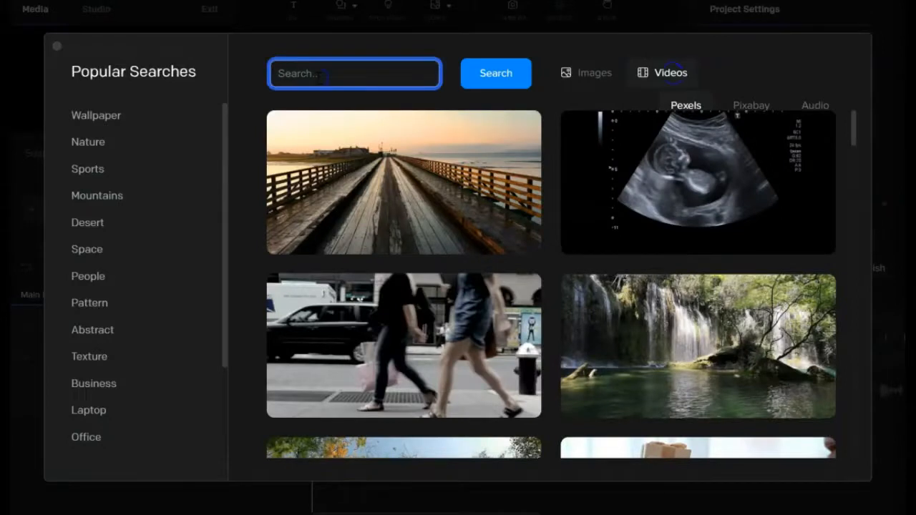
{"action": "type", "text": "win"}
{"action": "scroll", "coordinate": [846, 228], "scroll_direction": "down", "scroll_amount": 10}
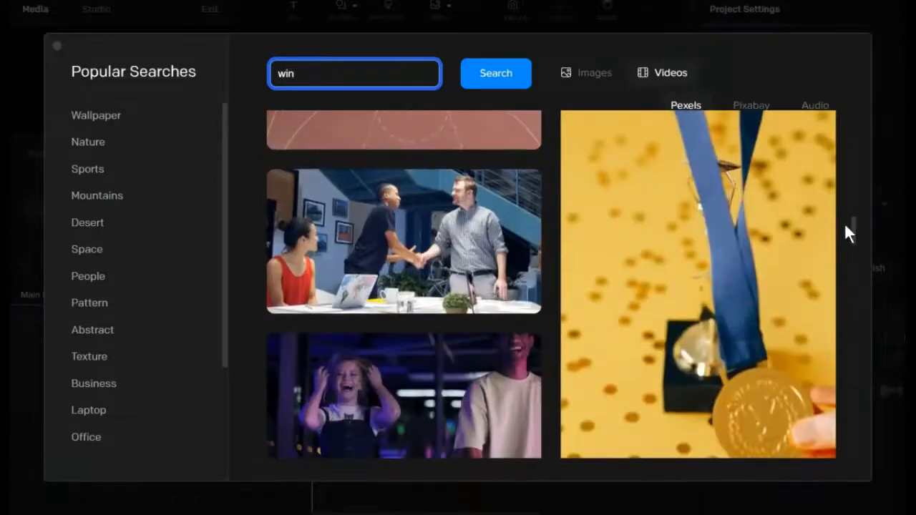
{"action": "left_click", "coordinate": [404, 239]}
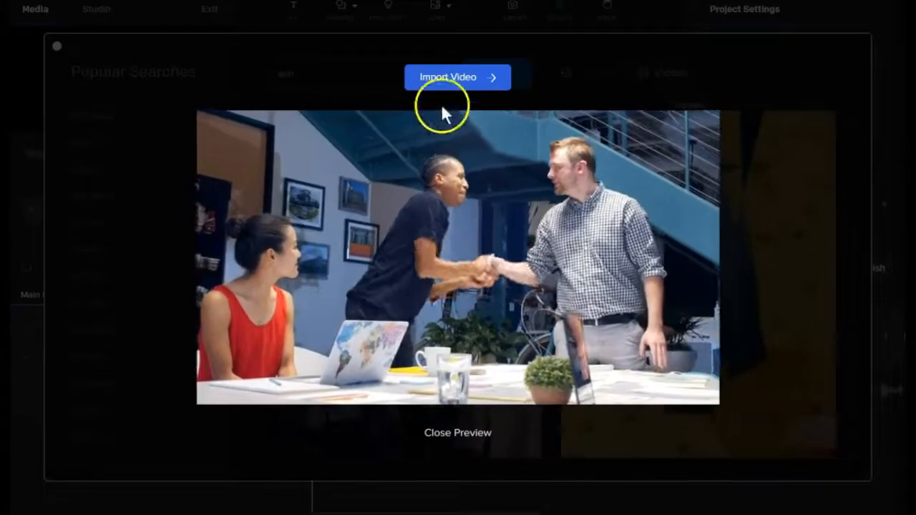
{"action": "left_click", "coordinate": [460, 77]}
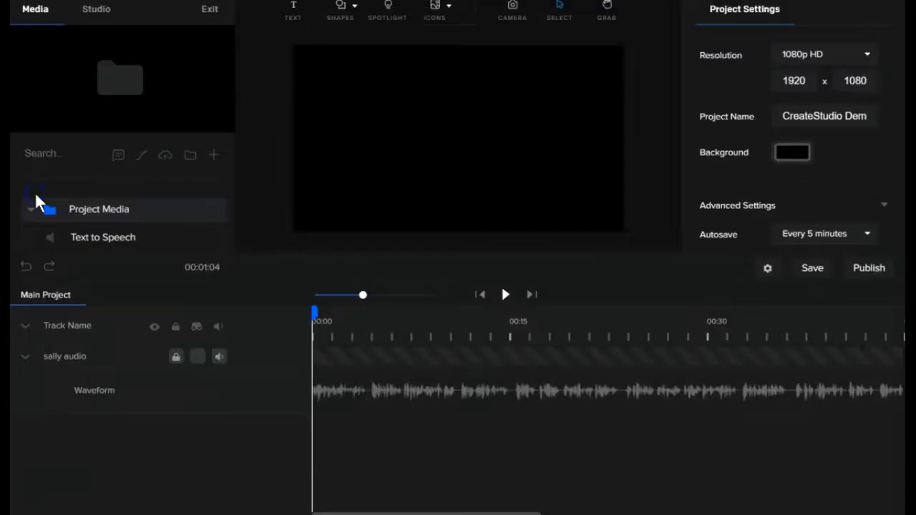
- Rename the imported pexels 7688001 video as "handshake" and place it on the canvas
{"action": "left_click", "coordinate": [120, 214]}
{"action": "scroll", "coordinate": [123, 222], "scroll_direction": "down", "scroll_amount": 1}
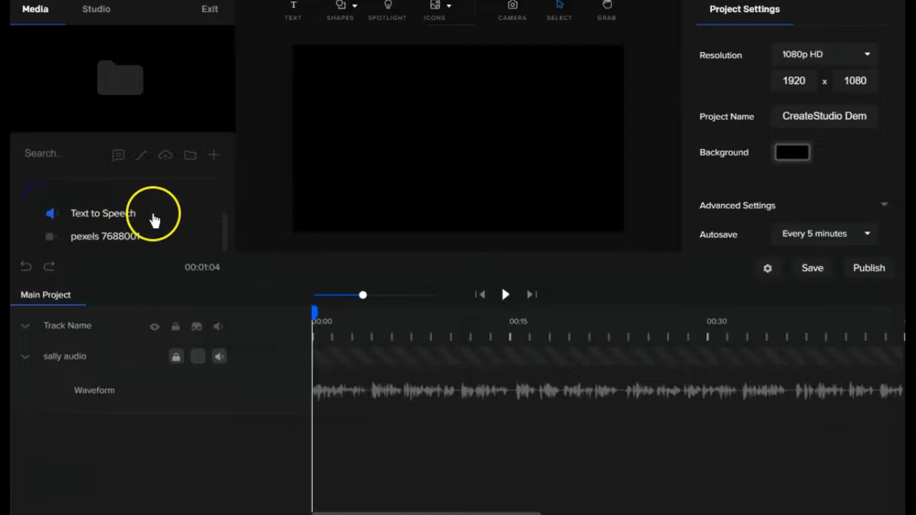
{"action": "left_click", "coordinate": [104, 238]}
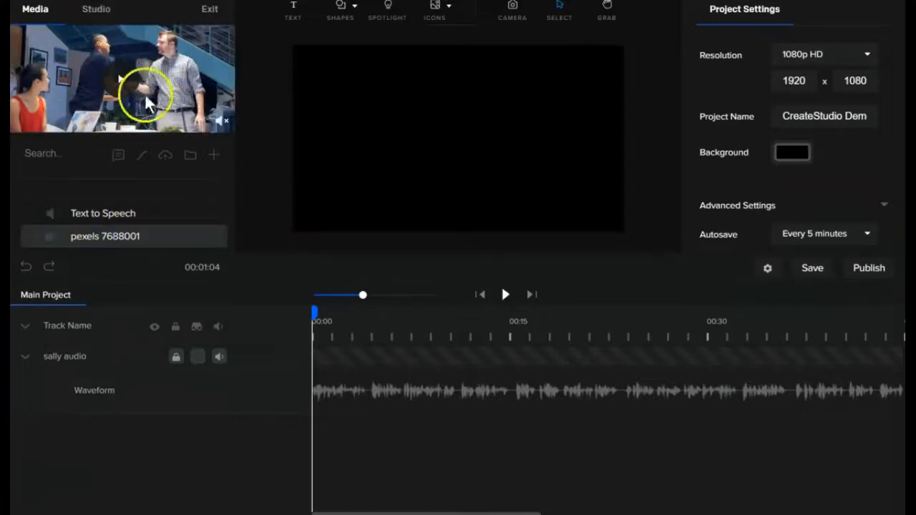
{"action": "double_click", "coordinate": [108, 237]}
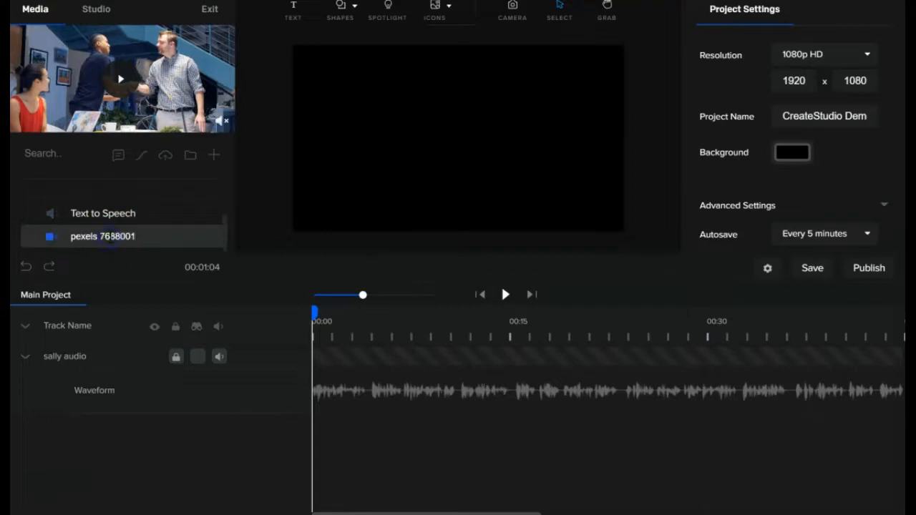
{"action": "key", "text": "BackSpace"}
{"action": "key", "text": "BackSpace"}
{"action": "key", "text": "BackSpace"}
{"action": "key", "text": "BackSpace"}
{"action": "key", "text": "BackSpace"}
{"action": "key", "text": "BackSpace"}
{"action": "key", "text": "BackSpace"}
{"action": "key", "text": "BackSpace"}
{"action": "key", "text": "BackSpace"}
{"action": "key", "text": "BackSpace"}
{"action": "key", "text": "BackSpace"}
{"action": "key", "text": "BackSpace"}
{"action": "key", "text": "BackSpace"}
{"action": "key", "text": "BackSpace"}
{"action": "type", "text": "handshake"}
{"action": "key", "text": "Return"}
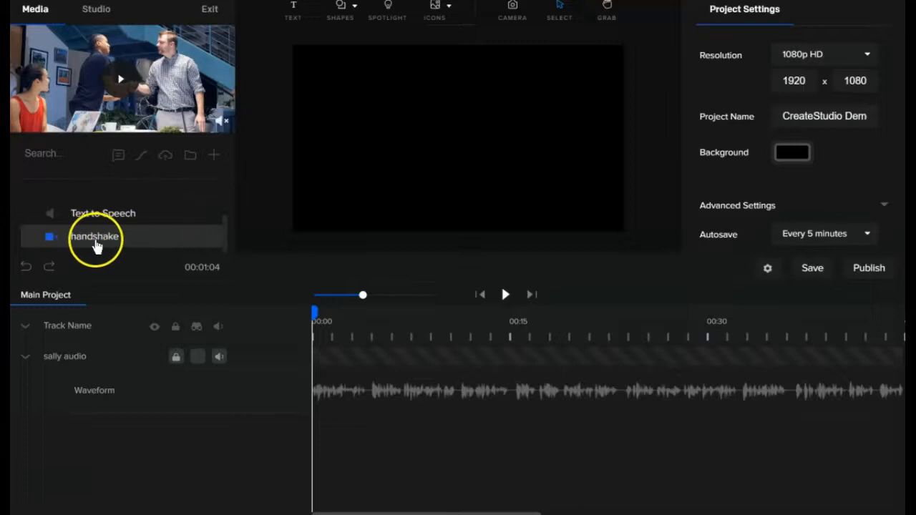
{"action": "left_click_drag", "start_coordinate": [96, 245], "coordinate": [455, 133]}
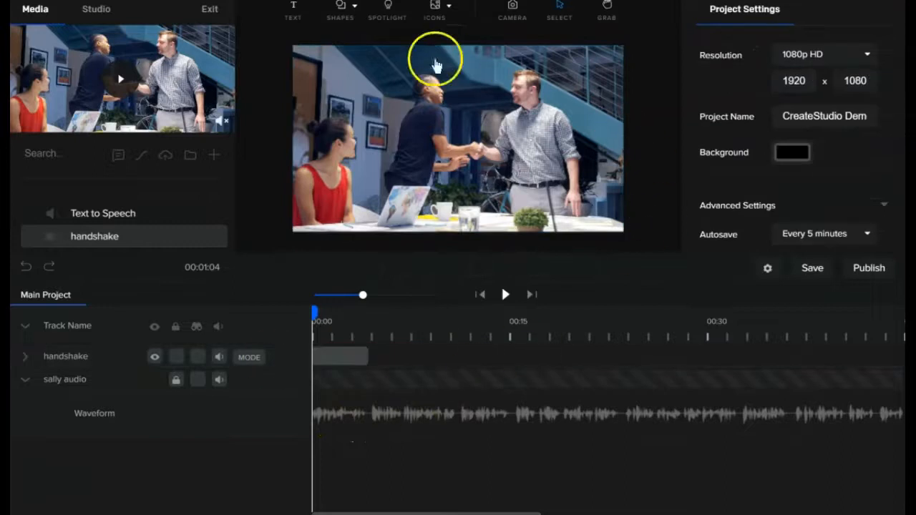
{"action": "left_click", "coordinate": [423, 458]}
- Add a text element to the canvas reading "How to Win with Affiliate Marketing"
{"action": "left_click", "coordinate": [293, 13]}
{"action": "left_click", "coordinate": [454, 138]}
{"action": "key", "text": "BackSpace"}
{"action": "key", "text": "BackSpace"}
{"action": "key", "text": "BackSpace"}
{"action": "key", "text": "BackSpace"}
{"action": "key", "text": "BackSpace"}
{"action": "key", "text": "BackSpace"}
{"action": "key", "text": "BackSpace"}
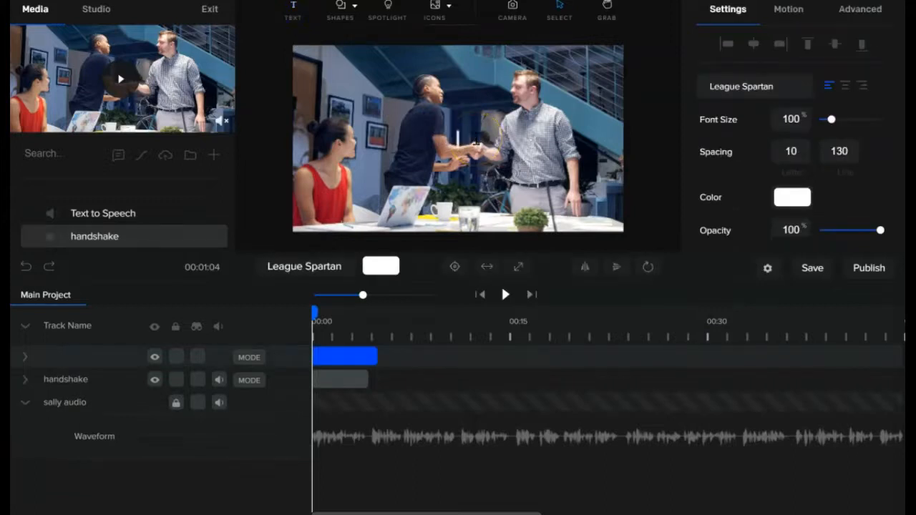
{"action": "type", "text": "How to Win with Affiliate Marketing"}
- Set the title text's font to Roboto in the Bold style
{"action": "left_click", "coordinate": [737, 92]}
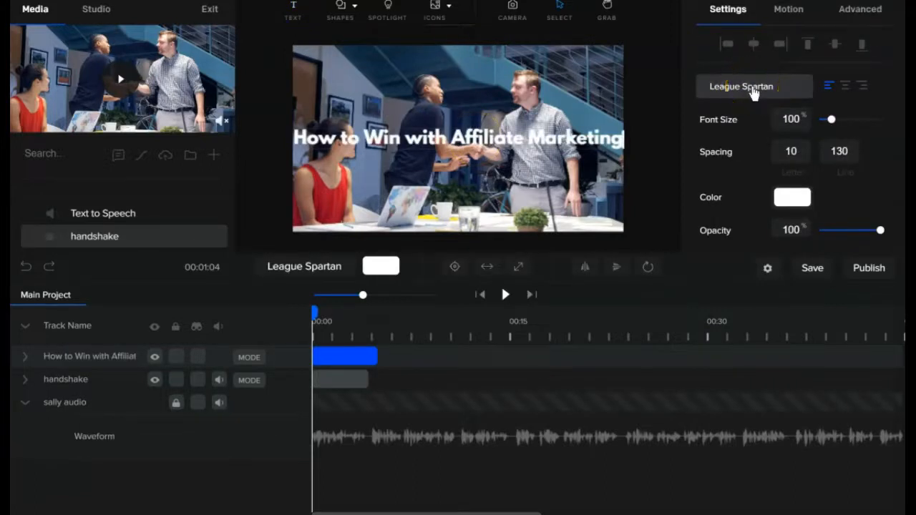
{"action": "left_click", "coordinate": [814, 132]}
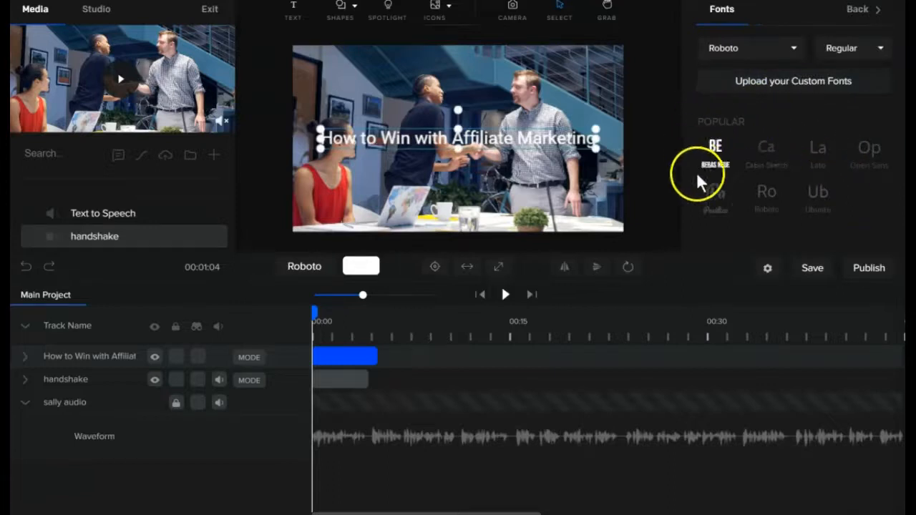
{"action": "left_click", "coordinate": [782, 57]}
{"action": "scroll", "coordinate": [833, 173], "scroll_direction": "down", "scroll_amount": 5}
{"action": "scroll", "coordinate": [835, 172], "scroll_direction": "down", "scroll_amount": 5}
{"action": "left_click", "coordinate": [818, 140]}
{"action": "left_click", "coordinate": [843, 50]}
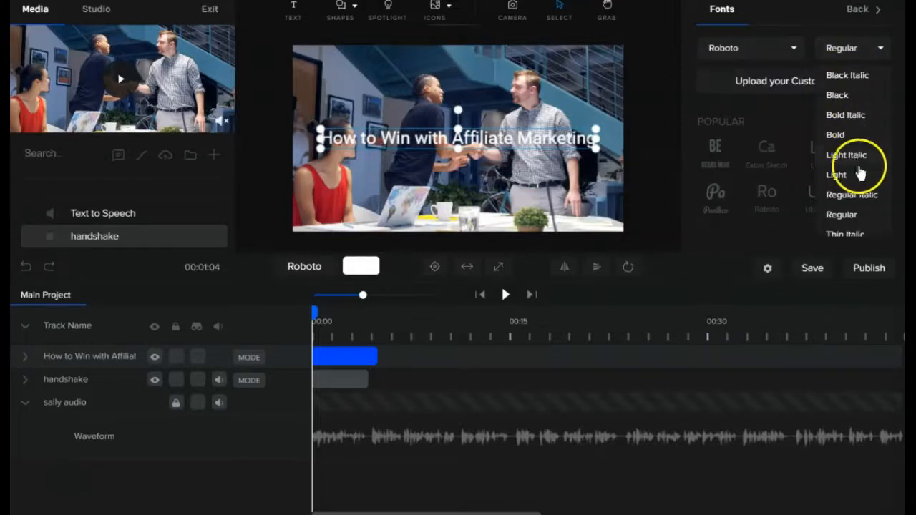
{"action": "scroll", "coordinate": [866, 210], "scroll_direction": "down", "scroll_amount": 1}
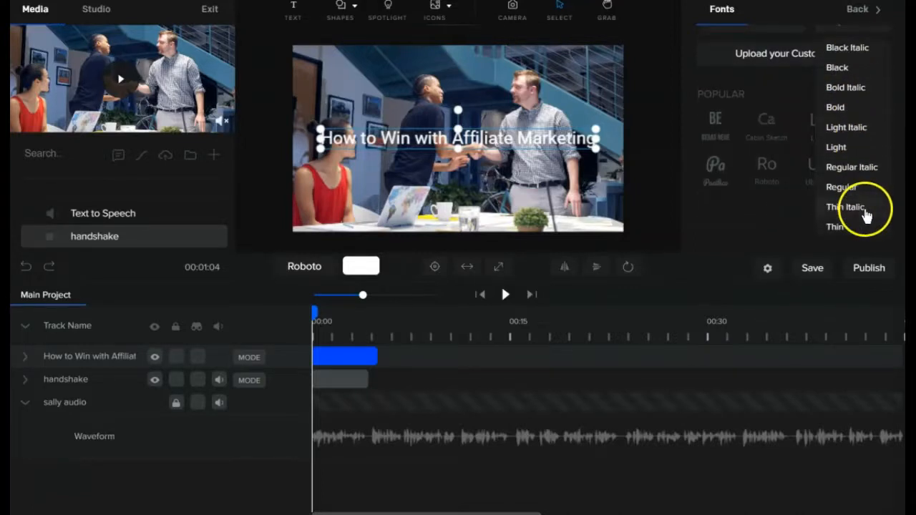
{"action": "left_click", "coordinate": [864, 105]}
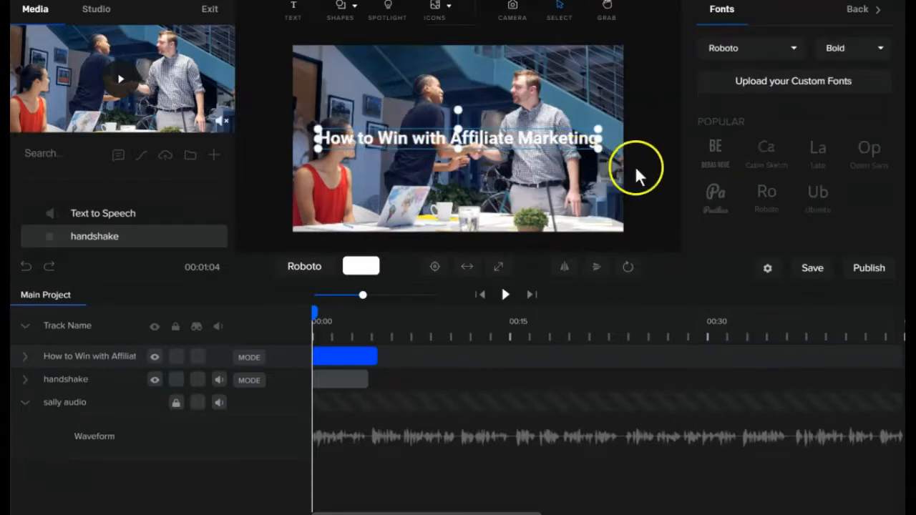
- Shorten the title's clip to end with the handshake clip and move the title to the lower part of the canvas
{"action": "left_click", "coordinate": [356, 360]}
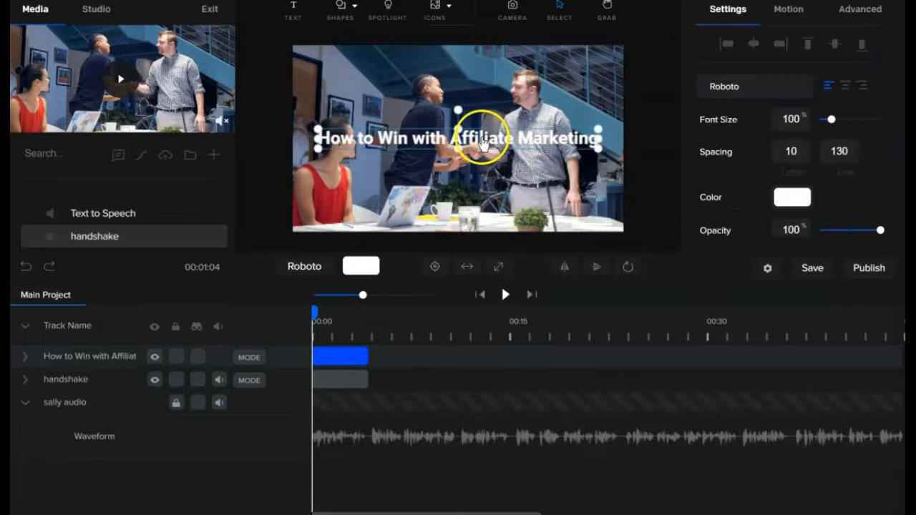
{"action": "left_click_drag", "start_coordinate": [481, 140], "coordinate": [482, 197]}
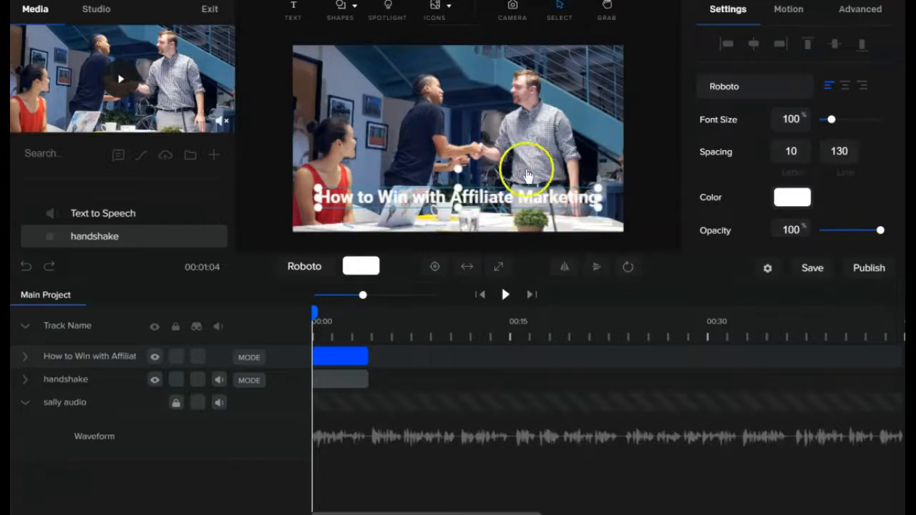
- Add a rectangle shape to the canvas
{"action": "left_click", "coordinate": [343, 21]}
{"action": "left_click", "coordinate": [272, 99]}
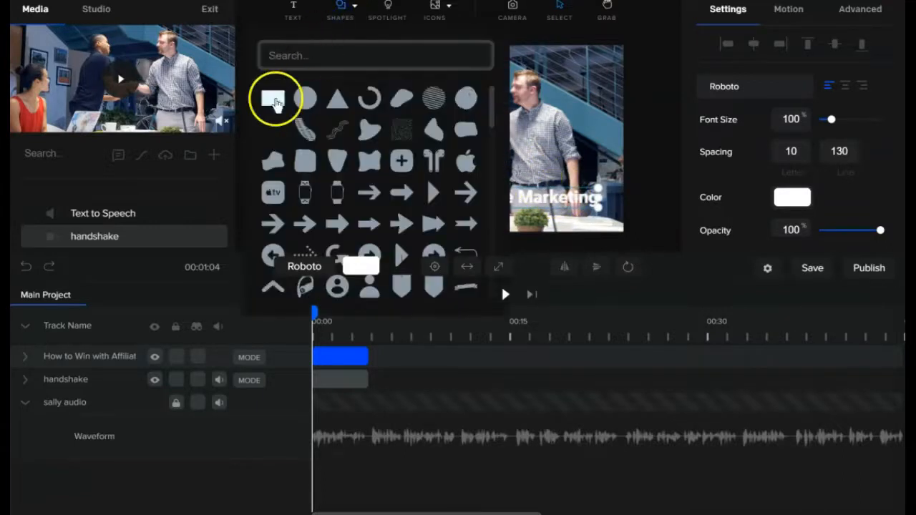
{"action": "left_click", "coordinate": [511, 168]}
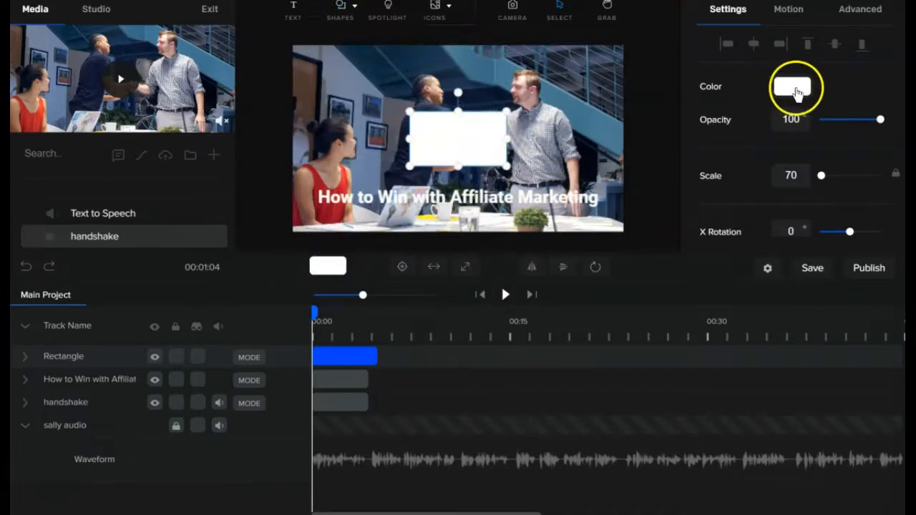
- Fill the rectangle with the light blue favorite color #49A2D5
{"action": "left_click", "coordinate": [792, 89]}
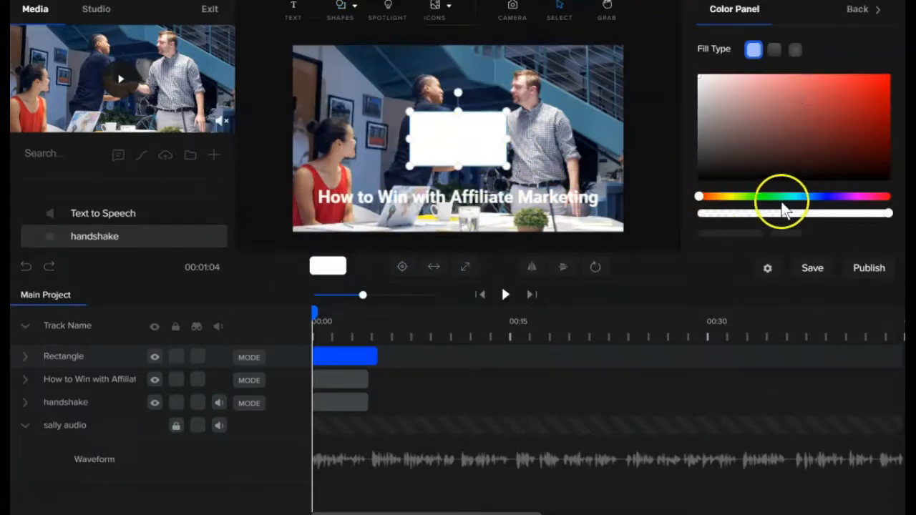
{"action": "scroll", "coordinate": [787, 198], "scroll_direction": "down", "scroll_amount": 3}
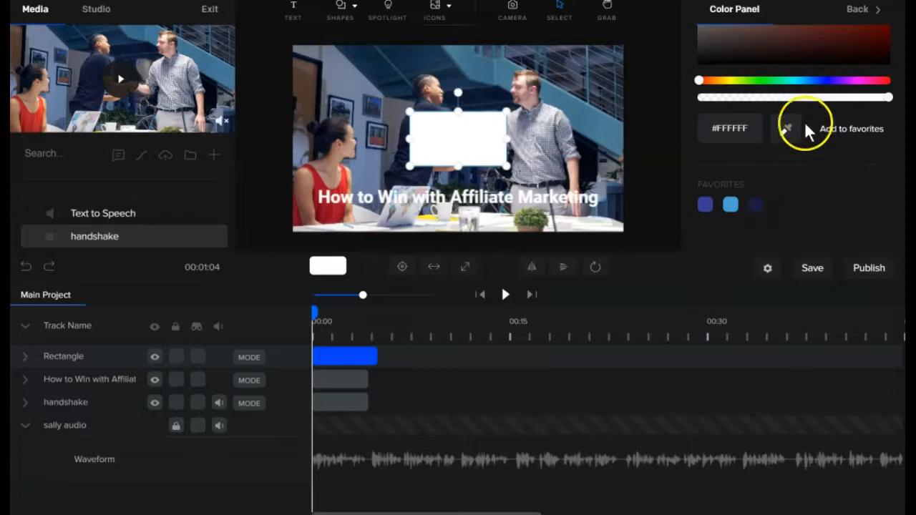
{"action": "left_click", "coordinate": [786, 129]}
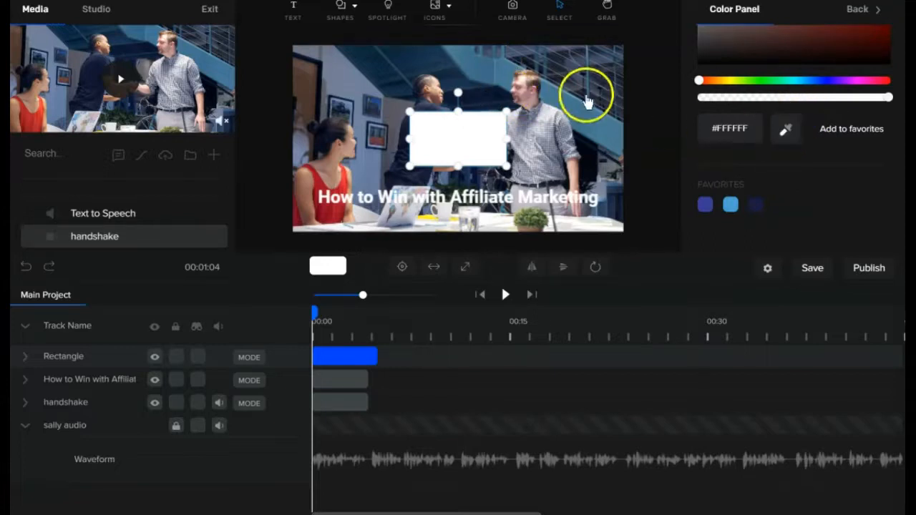
{"action": "left_click", "coordinate": [729, 202]}
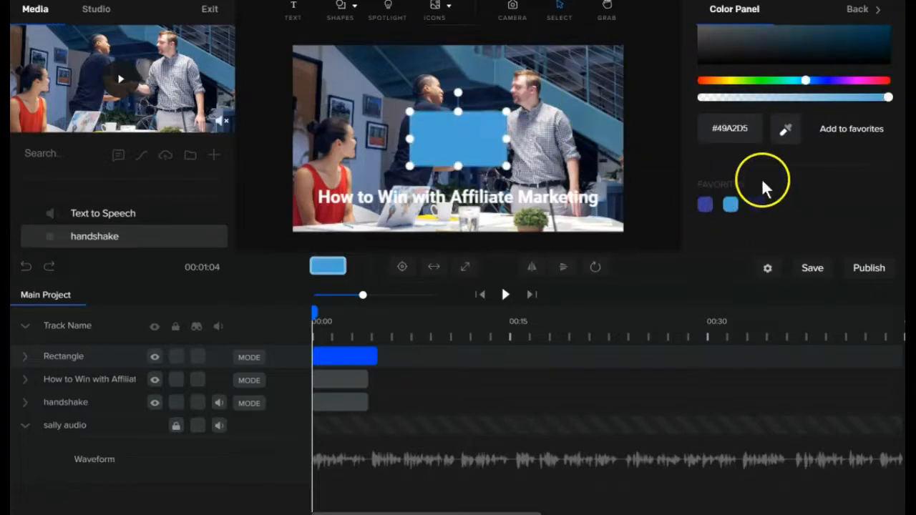
- Move the rectangle down over the title text and place its track beneath the title's track
{"action": "scroll", "coordinate": [763, 182], "scroll_direction": "up", "scroll_amount": 3}
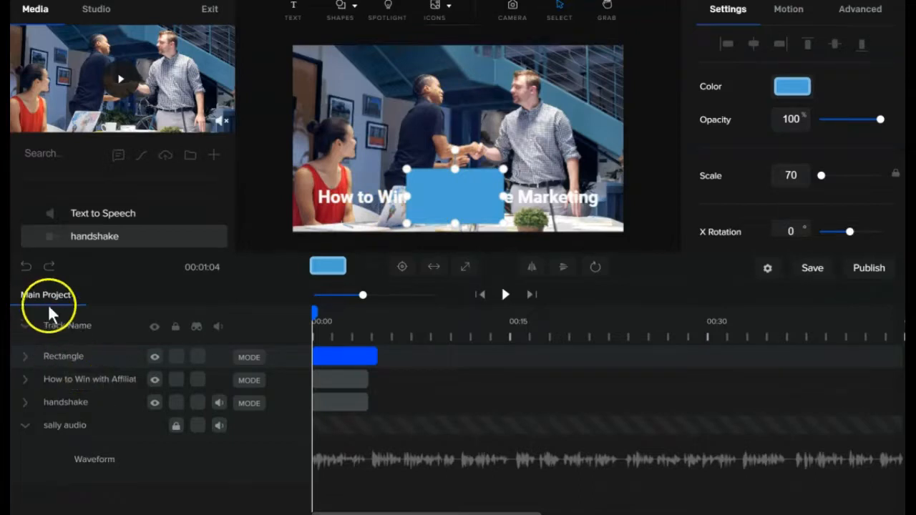
{"action": "left_click", "coordinate": [63, 355]}
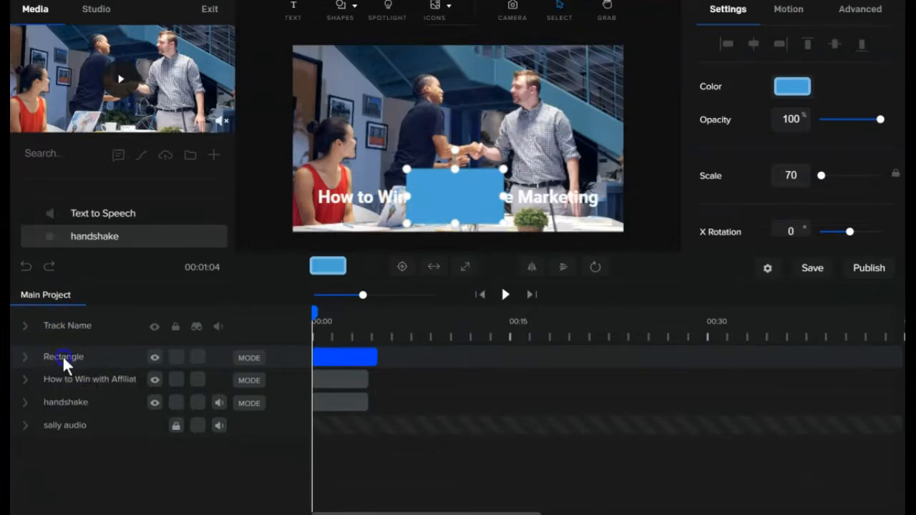
{"action": "left_click_drag", "start_coordinate": [62, 355], "coordinate": [63, 380]}
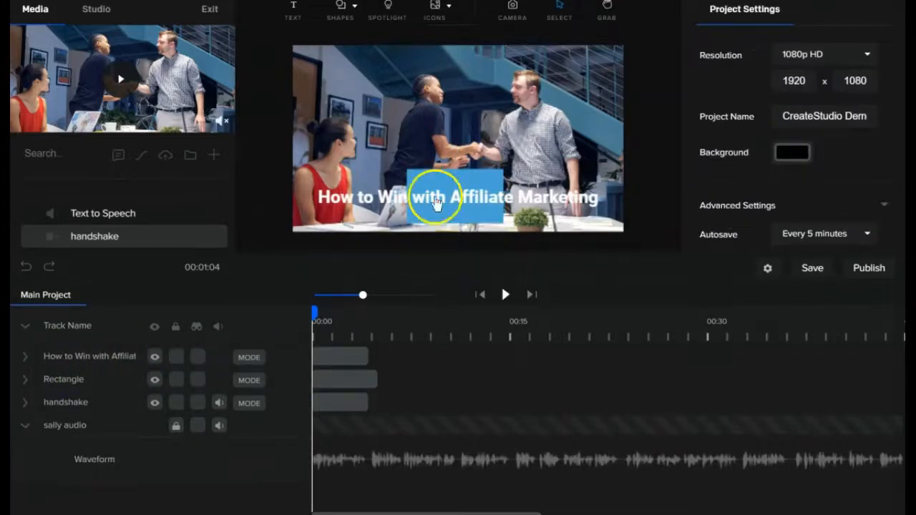
- Reshape the rectangle into a thin banner spanning the title text and shorten its clip to end with the handshake clip
{"action": "left_click", "coordinate": [443, 185]}
{"action": "left_click_drag", "start_coordinate": [407, 197], "coordinate": [312, 205]}
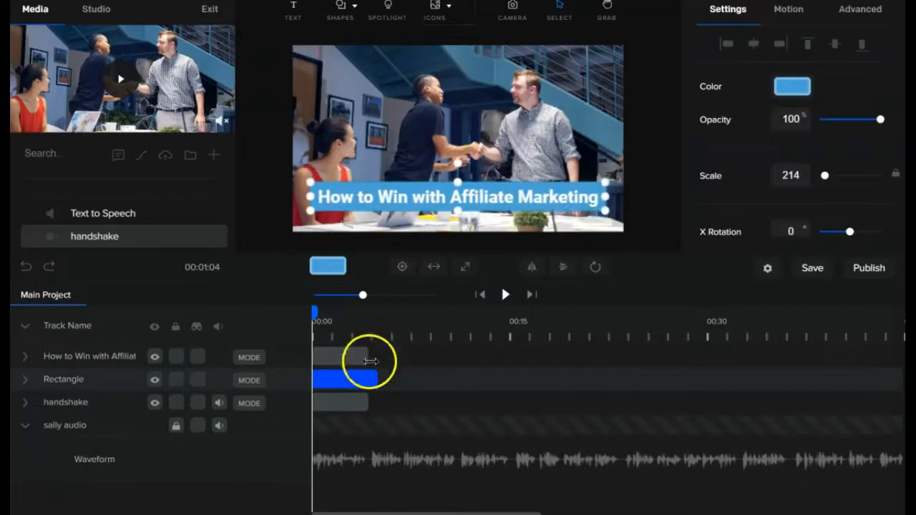
{"action": "left_click", "coordinate": [377, 379]}
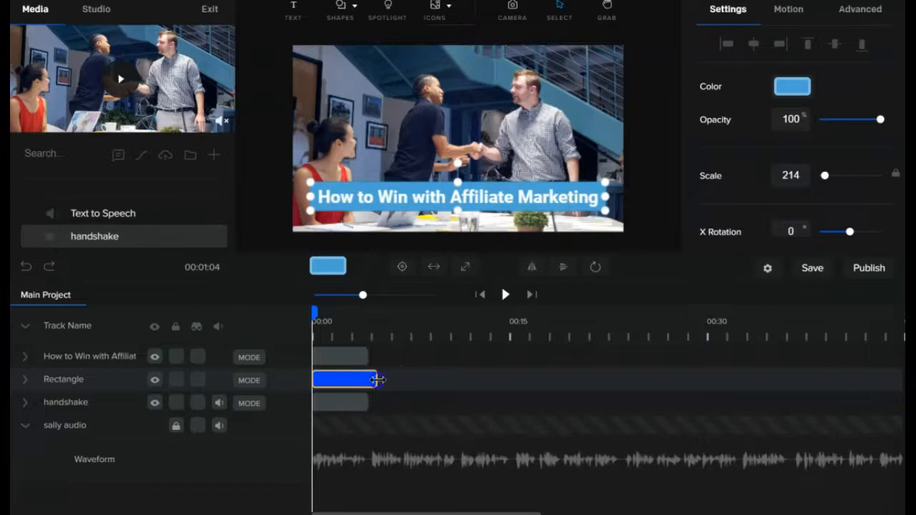
{"action": "left_click_drag", "start_coordinate": [376, 380], "coordinate": [368, 380]}
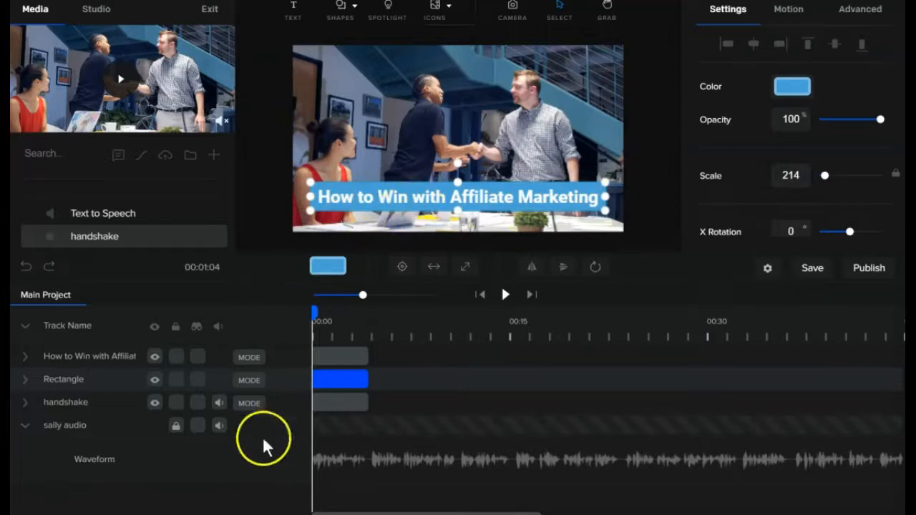
- Lock the title, rectangle and handshake tracks
{"action": "left_click", "coordinate": [176, 380]}
{"action": "left_click", "coordinate": [176, 380]}
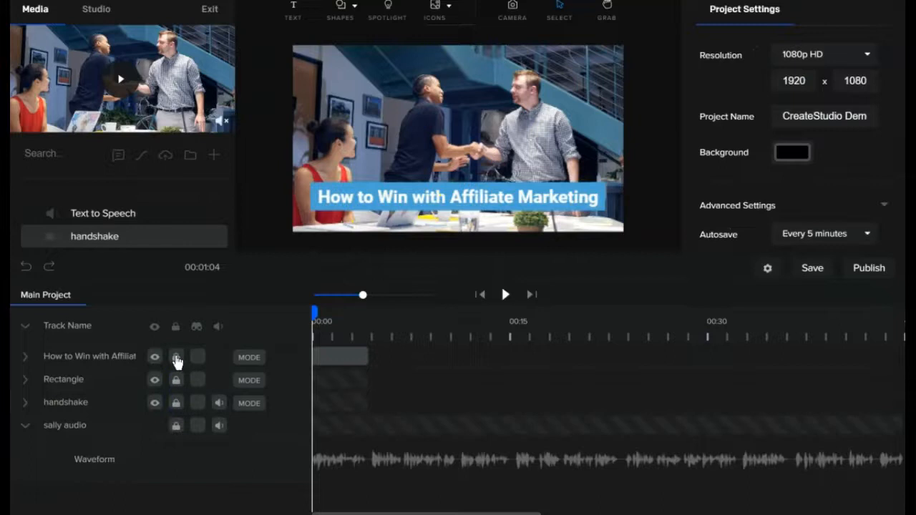
{"action": "left_click", "coordinate": [176, 358]}
- Move the sally audio track to the top of the track list and set the playhead at the handshake clip's end
{"action": "left_click", "coordinate": [346, 336]}
{"action": "left_click", "coordinate": [449, 338]}
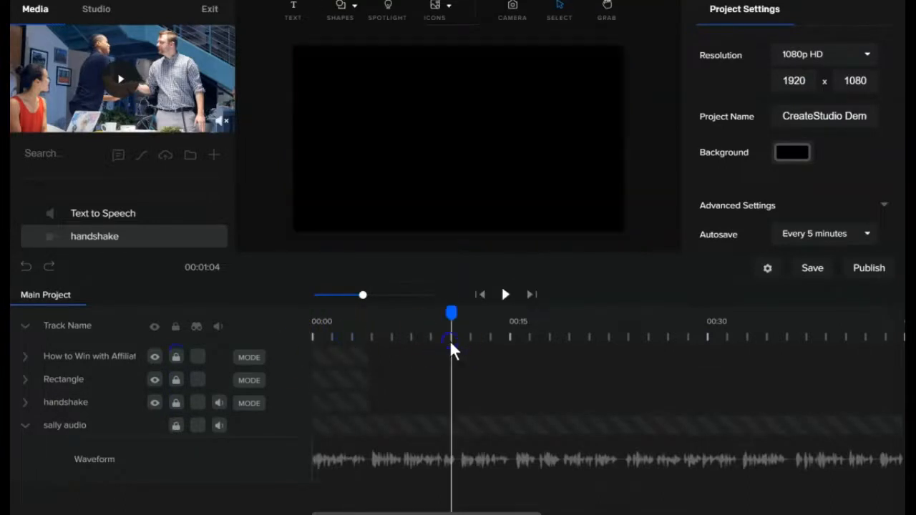
{"action": "left_click", "coordinate": [344, 338]}
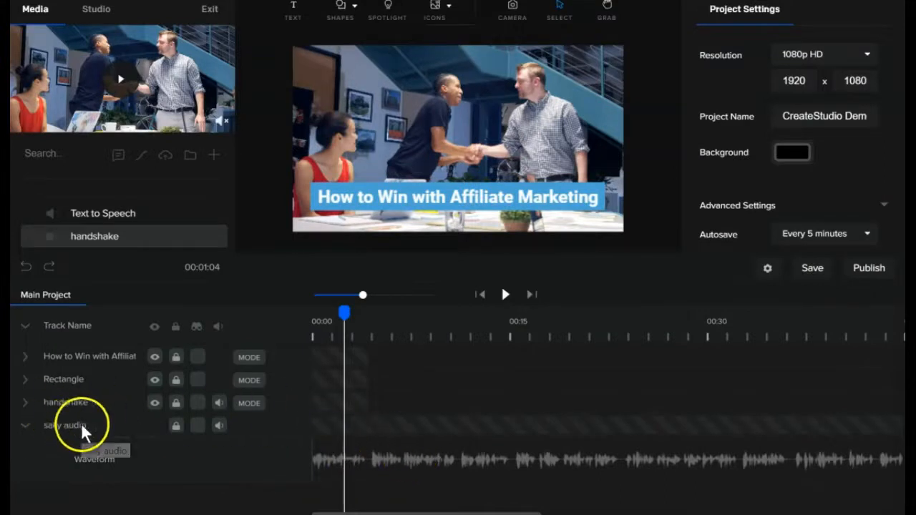
{"action": "mouse_move", "coordinate": [62, 425]}
{"action": "left_mouse_down"}
{"action": "mouse_move", "coordinate": [56, 342]}
{"action": "mouse_move", "coordinate": [53, 352]}
{"action": "left_mouse_up"}
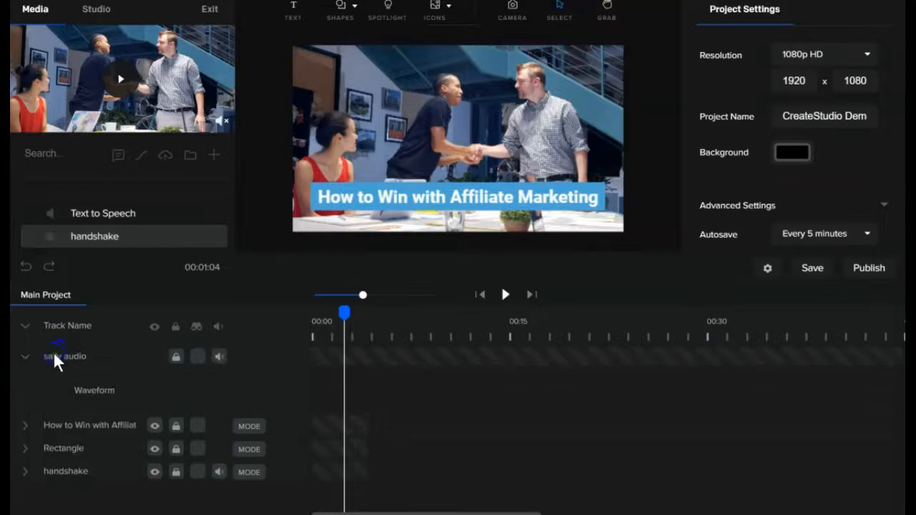
{"action": "left_click", "coordinate": [369, 337]}
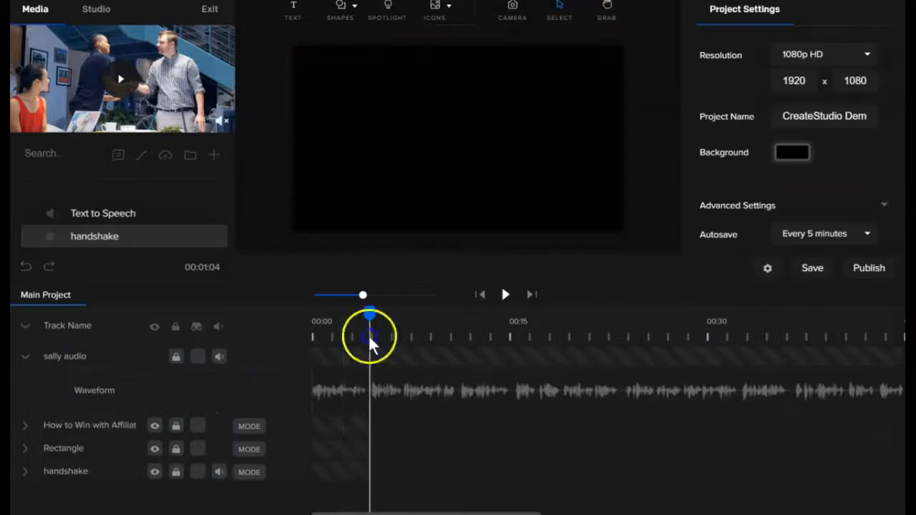
{"action": "left_click", "coordinate": [365, 340]}
- Browse the popular searches in the Pexels stock video library and show the laptop videos
{"action": "left_click", "coordinate": [168, 157]}
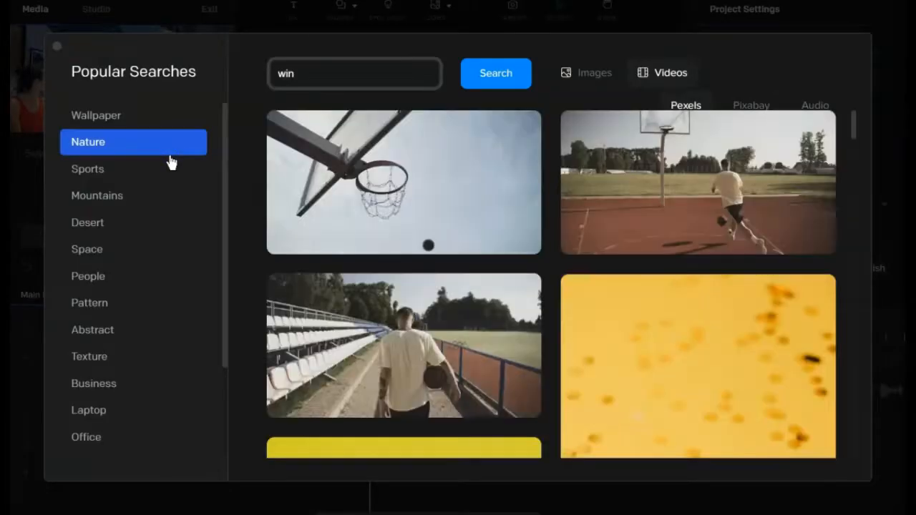
{"action": "left_click", "coordinate": [171, 81]}
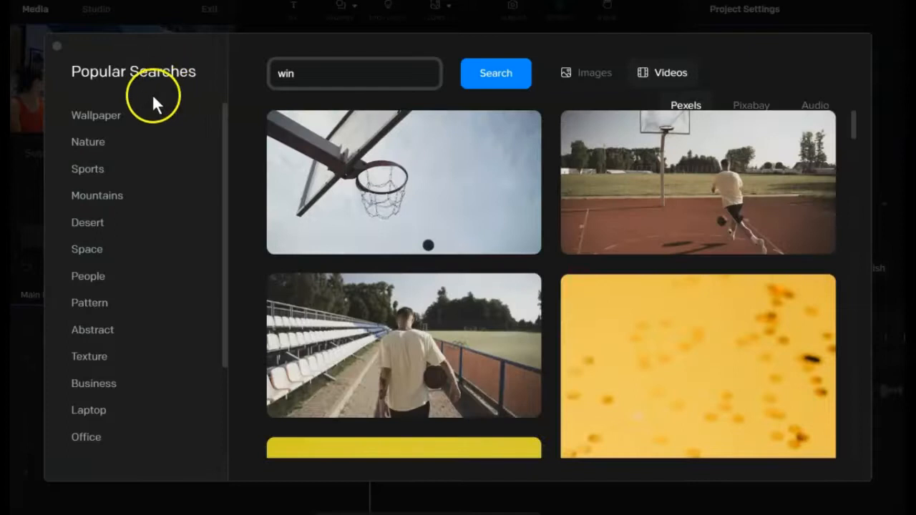
{"action": "left_click", "coordinate": [134, 122]}
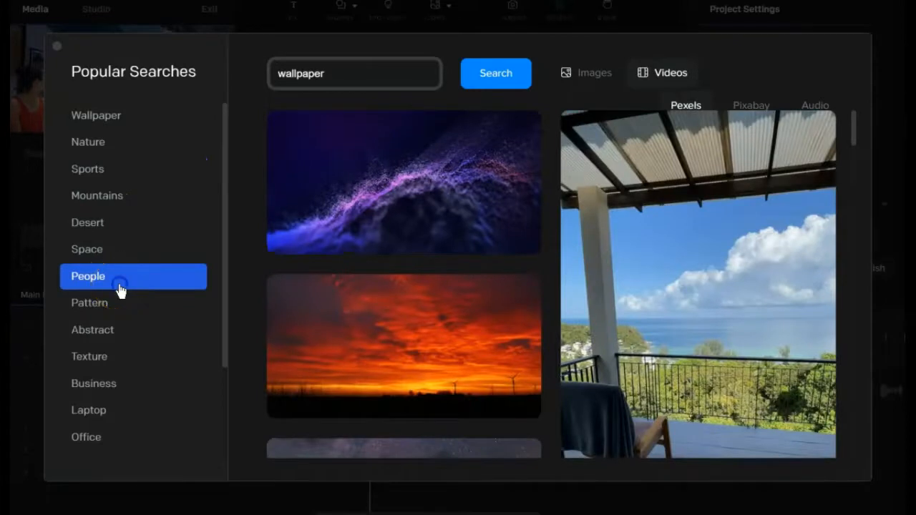
{"action": "left_click", "coordinate": [118, 285]}
{"action": "scroll", "coordinate": [118, 315], "scroll_direction": "down", "scroll_amount": 2}
{"action": "left_click", "coordinate": [118, 340]}
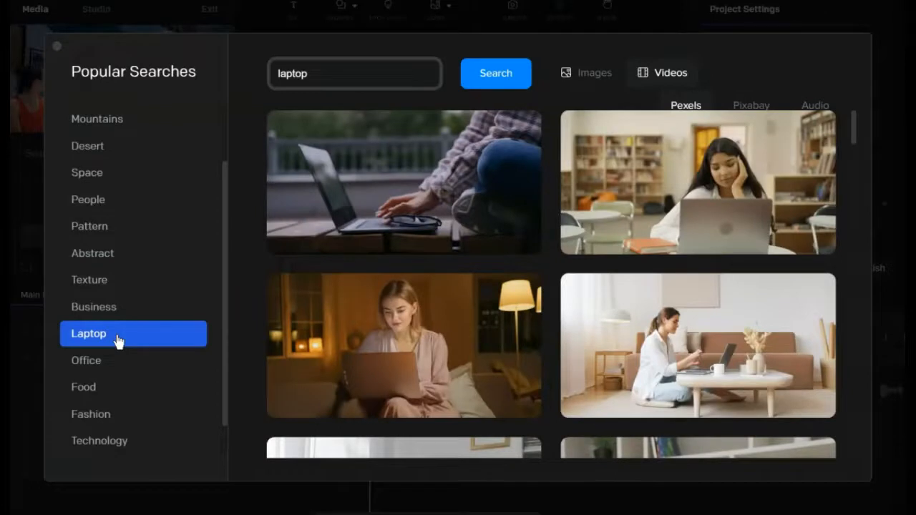
- Preview and import the stock video of hands typing on a laptop outdoors, and close the stock library
{"action": "mouse_move", "coordinate": [470, 198]}
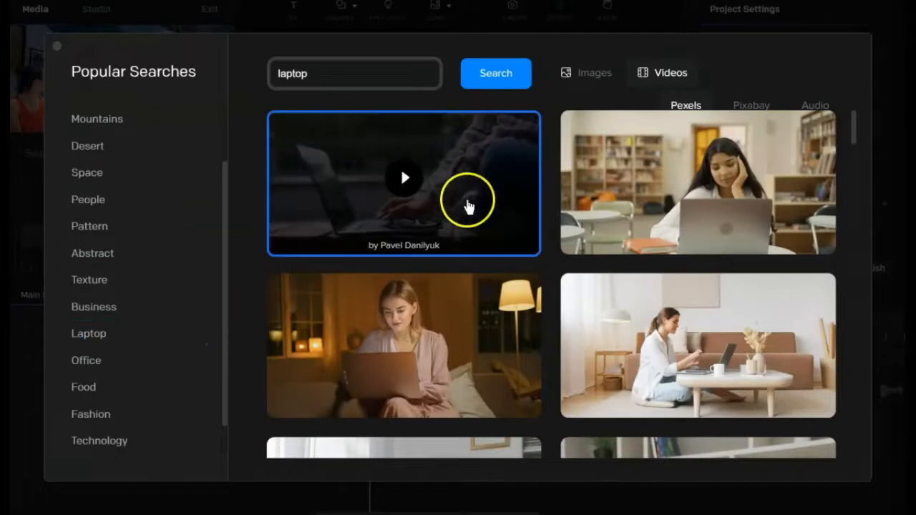
{"action": "left_click", "coordinate": [404, 185]}
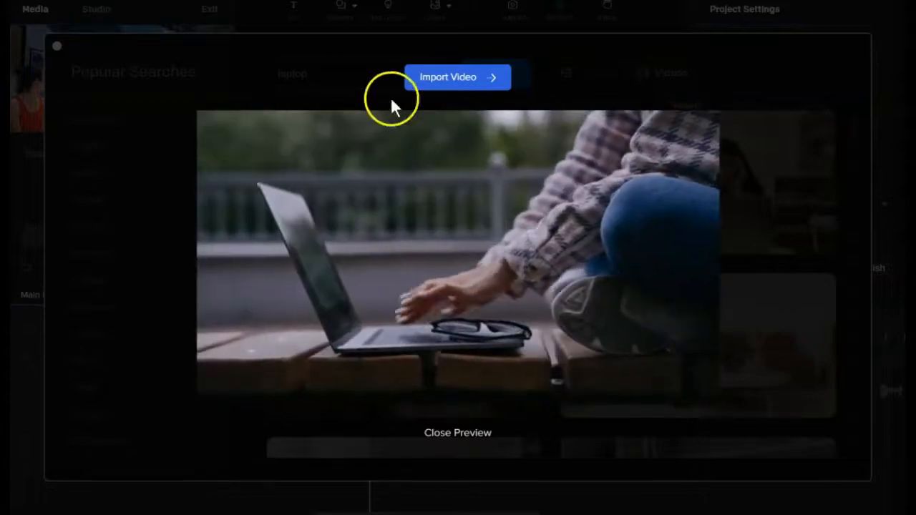
{"action": "left_click", "coordinate": [459, 80]}
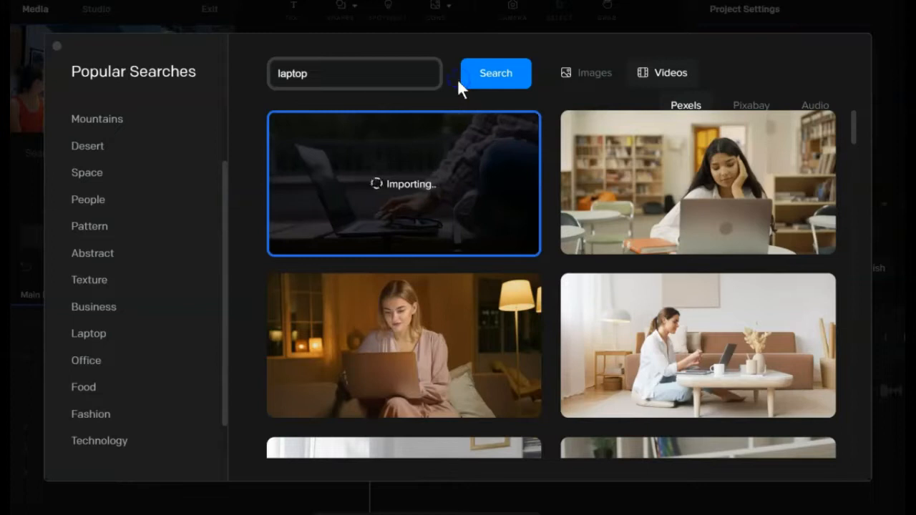
{"action": "left_click", "coordinate": [30, 155]}
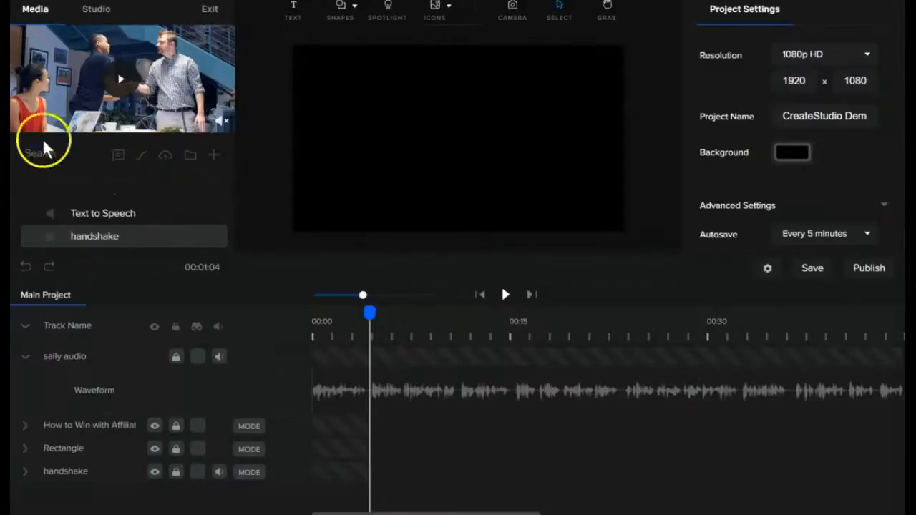
- Rename the imported Pexels video in the project media as laptop
{"action": "scroll", "coordinate": [75, 214], "scroll_direction": "up", "scroll_amount": 1}
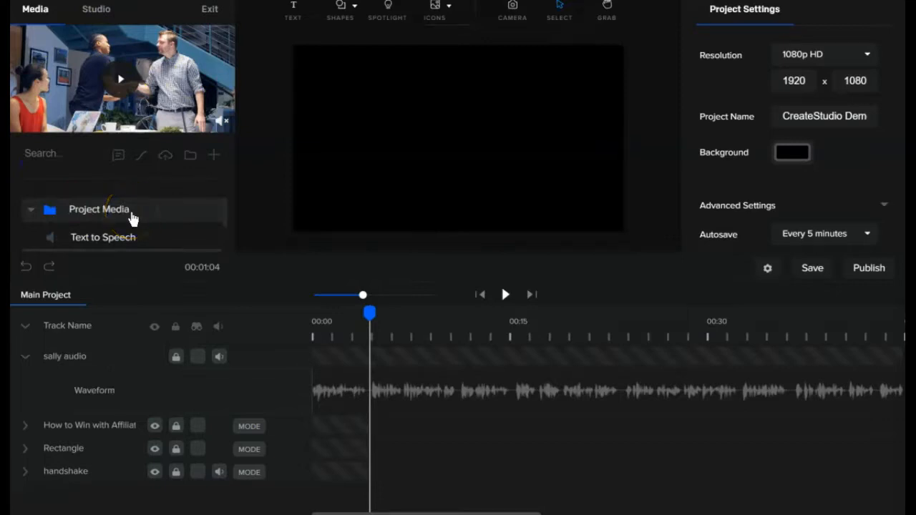
{"action": "scroll", "coordinate": [107, 218], "scroll_direction": "down", "scroll_amount": 2}
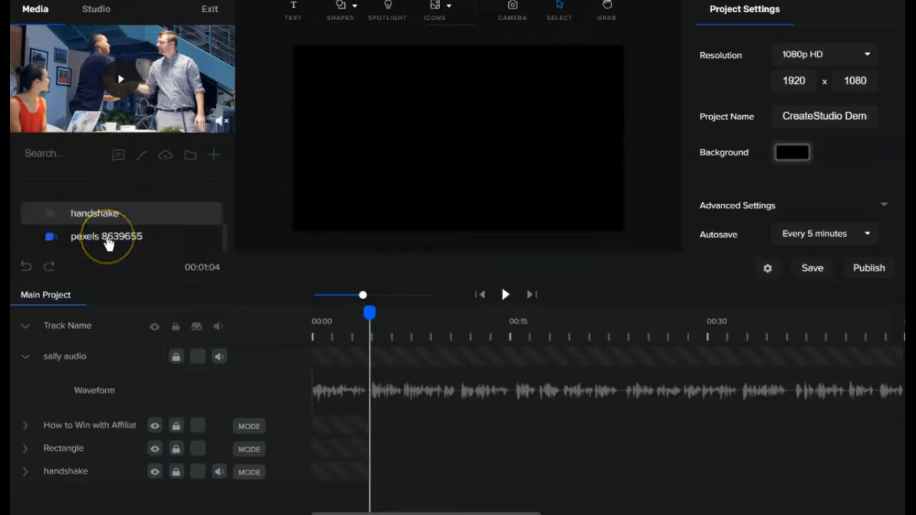
{"action": "left_click", "coordinate": [81, 237]}
- Add the laptop clip to the canvas at the playhead and shorten it to end at about 11 seconds
{"action": "left_click_drag", "start_coordinate": [84, 241], "coordinate": [460, 137]}
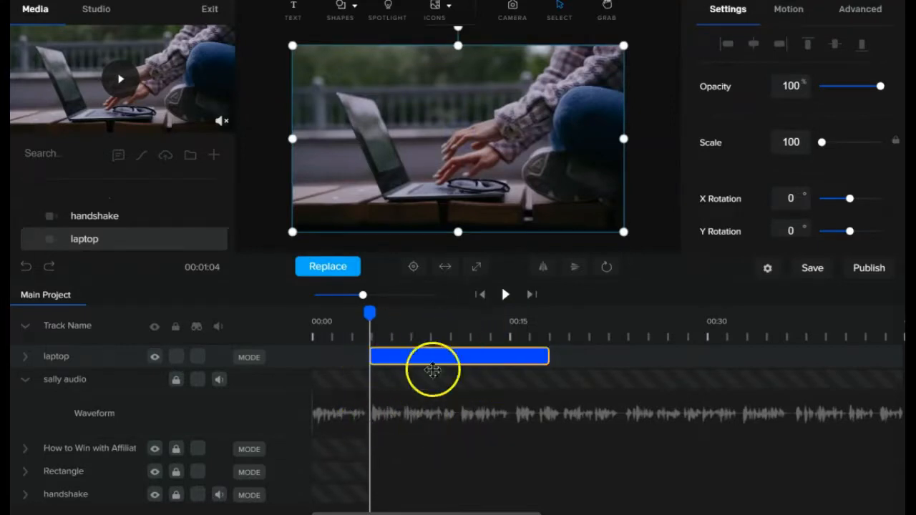
{"action": "left_click_drag", "start_coordinate": [555, 352], "coordinate": [463, 370]}
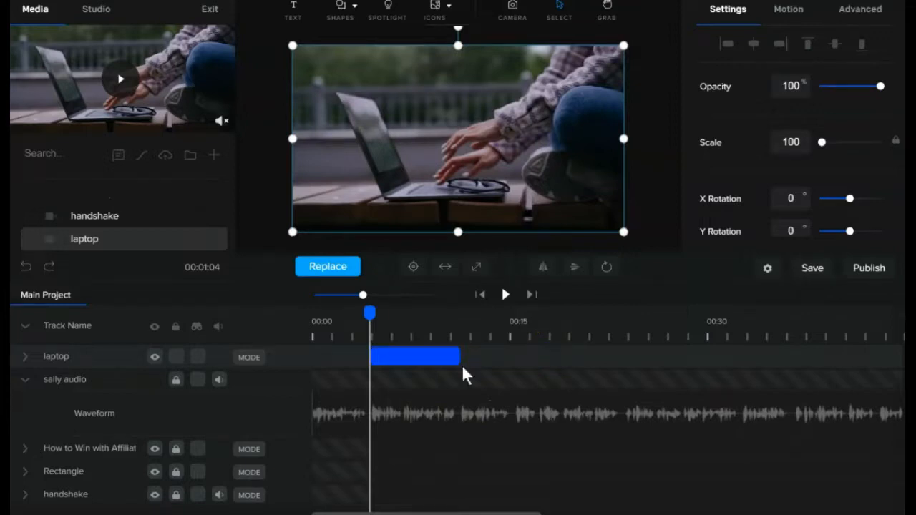
- Add three stacked text lines over the laptop clip reading "Because you do not", "just want to be an" and "affiliate marketer"
{"action": "left_click", "coordinate": [296, 20]}
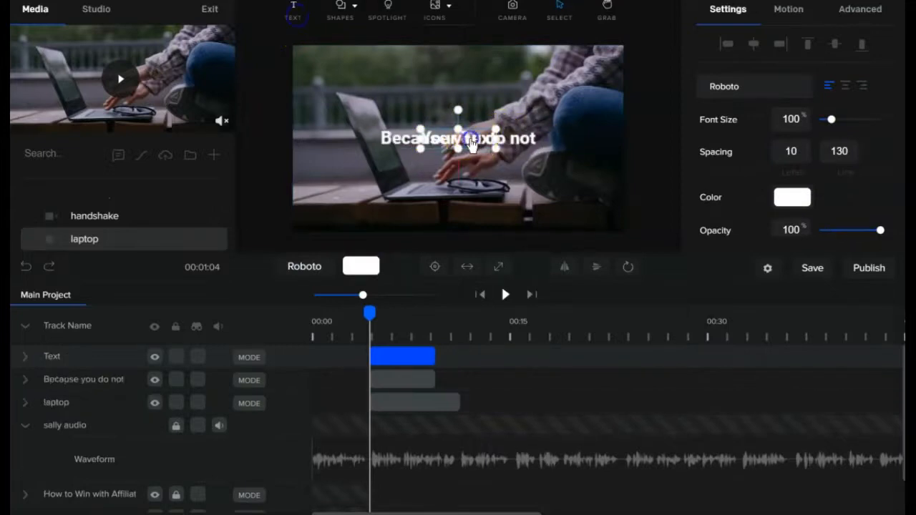
{"action": "left_click_drag", "start_coordinate": [470, 138], "coordinate": [467, 165]}
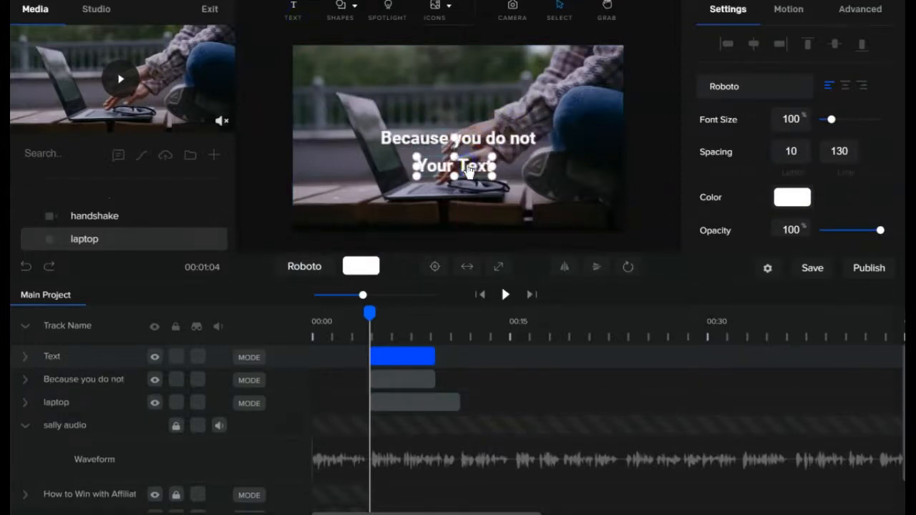
{"action": "double_click", "coordinate": [469, 169]}
{"action": "type", "text": "just want to be an"}
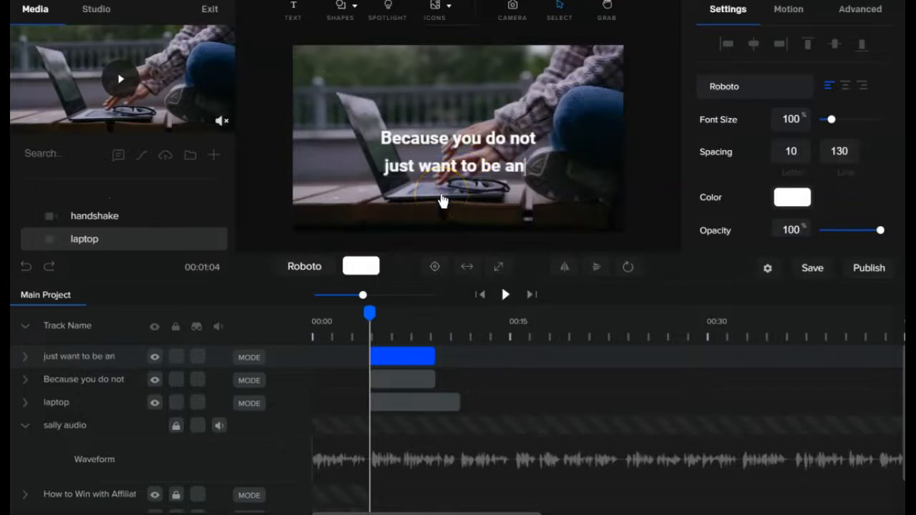
{"action": "left_click", "coordinate": [294, 17]}
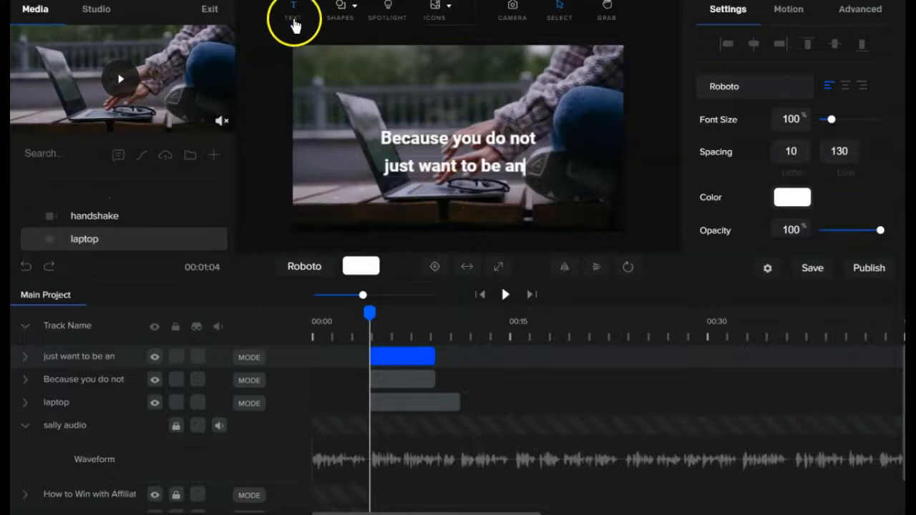
{"action": "left_click_drag", "start_coordinate": [479, 141], "coordinate": [468, 193]}
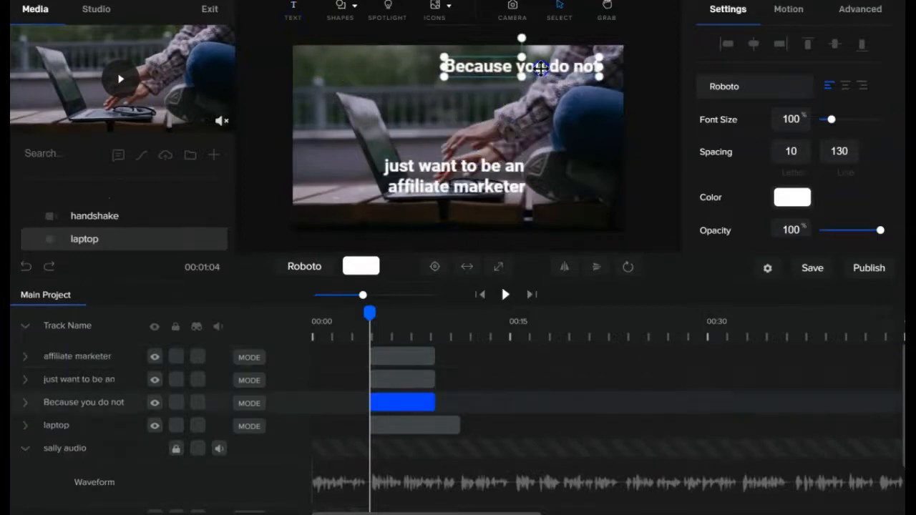
- Arrange the three text lines one below another in the upper-right part of the canvas
{"action": "left_click_drag", "start_coordinate": [526, 68], "coordinate": [544, 69]}
{"action": "left_click_drag", "start_coordinate": [465, 169], "coordinate": [537, 106]}
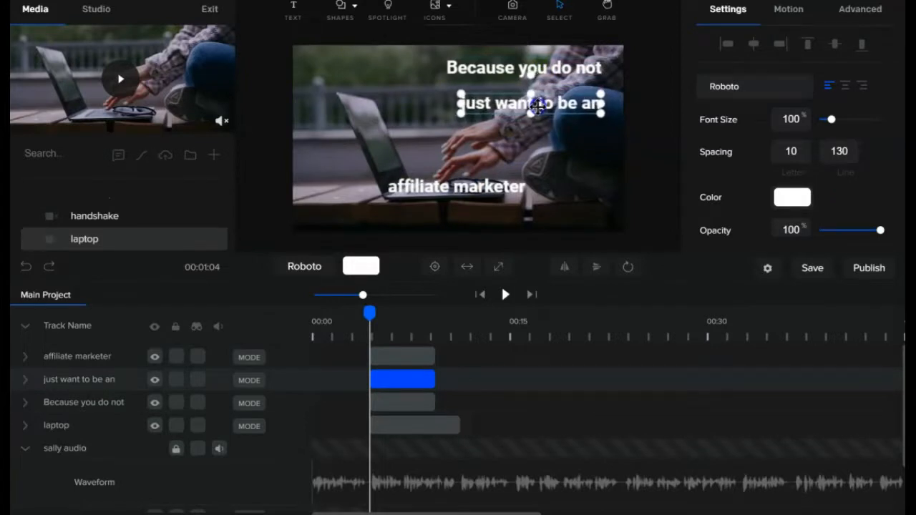
{"action": "left_click", "coordinate": [467, 185]}
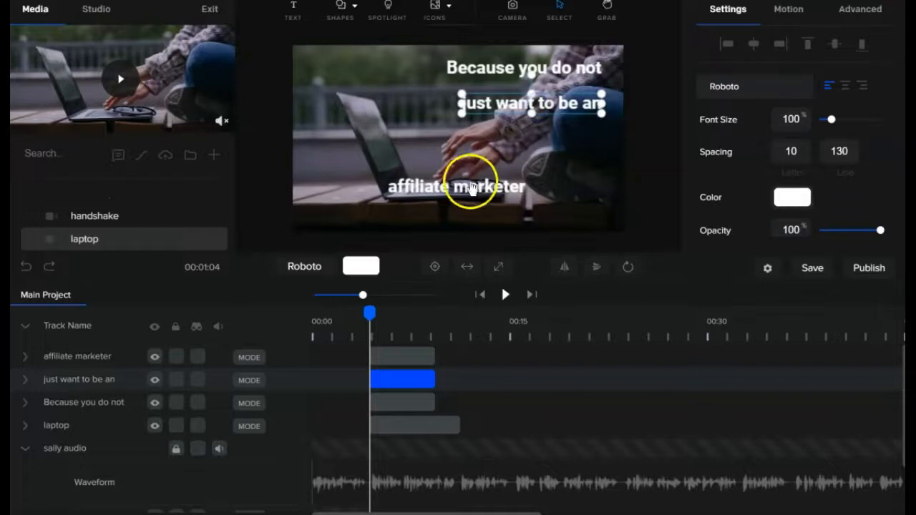
{"action": "left_click_drag", "start_coordinate": [467, 190], "coordinate": [543, 138]}
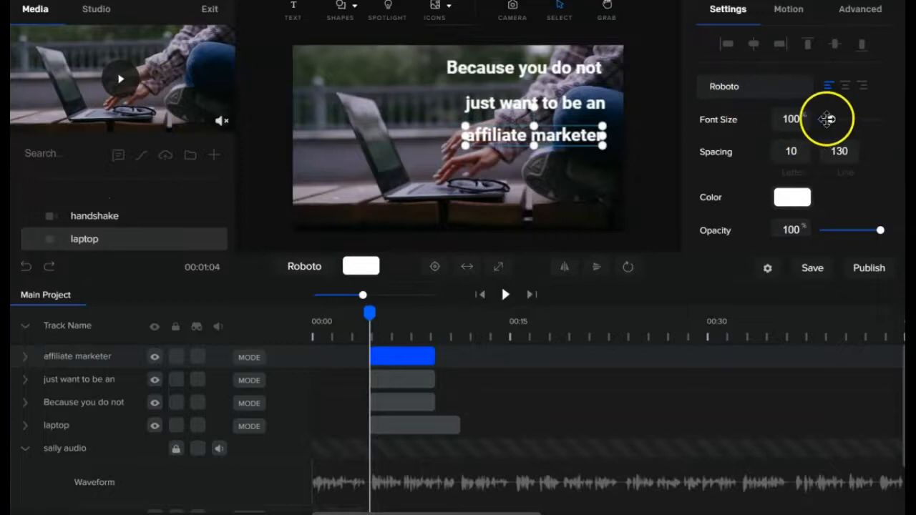
{"action": "mouse_move", "coordinate": [830, 120]}
{"action": "left_mouse_down"}
{"action": "mouse_move", "coordinate": [860, 120]}
{"action": "mouse_move", "coordinate": [830, 120]}
{"action": "left_mouse_up"}
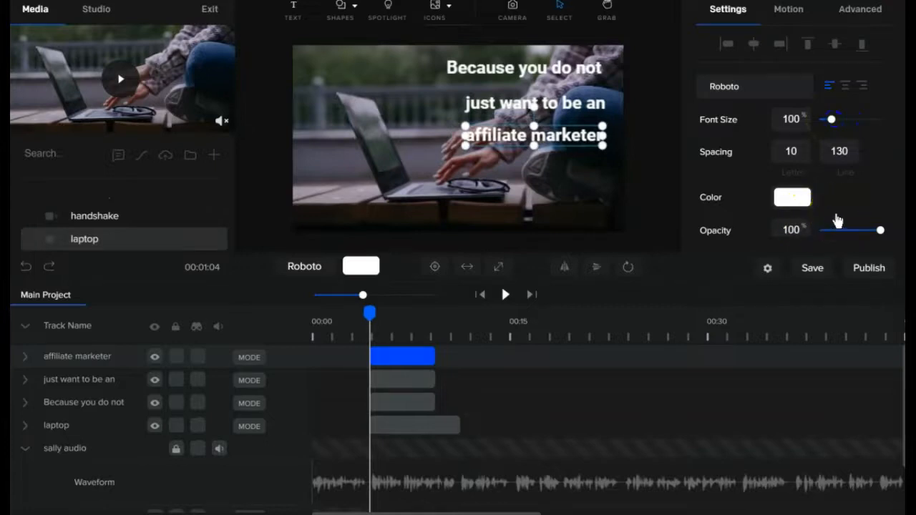
{"action": "scroll", "coordinate": [836, 221], "scroll_direction": "down", "scroll_amount": 4}
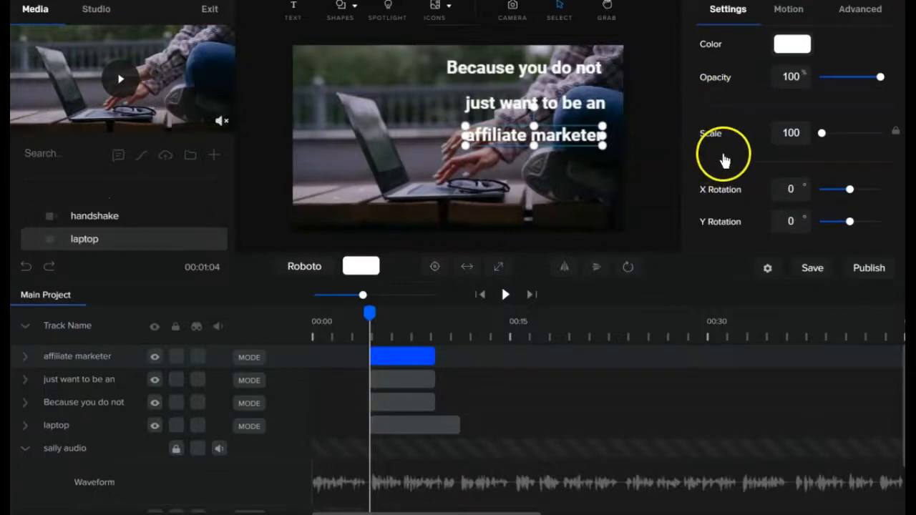
{"action": "scroll", "coordinate": [720, 215], "scroll_direction": "down", "scroll_amount": 3}
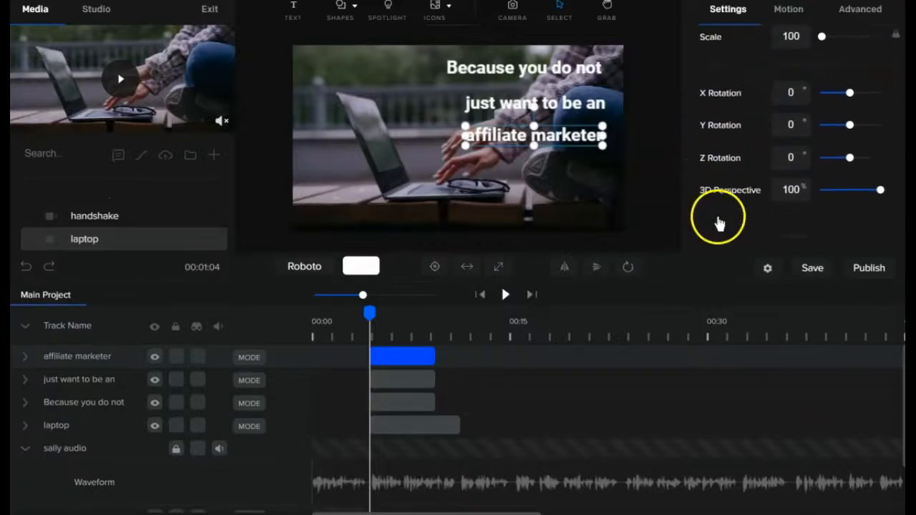
{"action": "scroll", "coordinate": [720, 223], "scroll_direction": "up", "scroll_amount": 5}
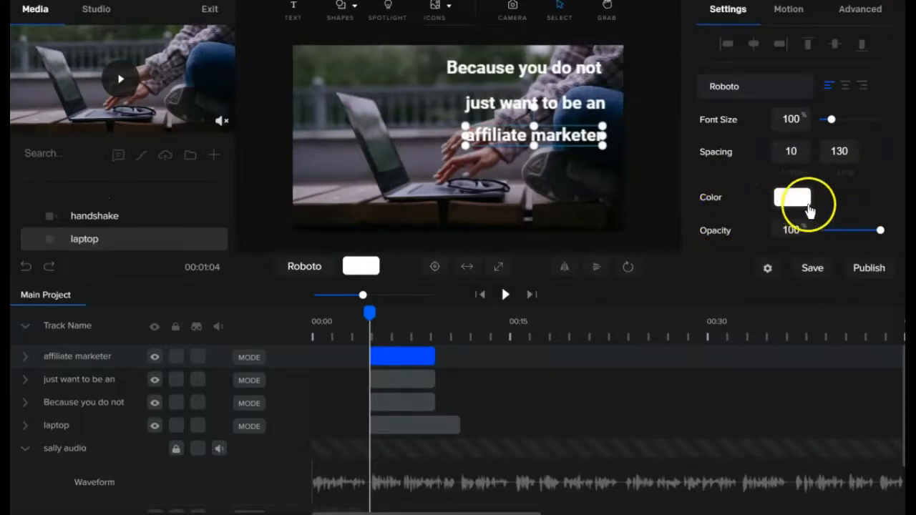
- Color the text lines "Because you do not" and "just want to be an" light blue #49A2D5 from the favorite colors
{"action": "left_click", "coordinate": [793, 198]}
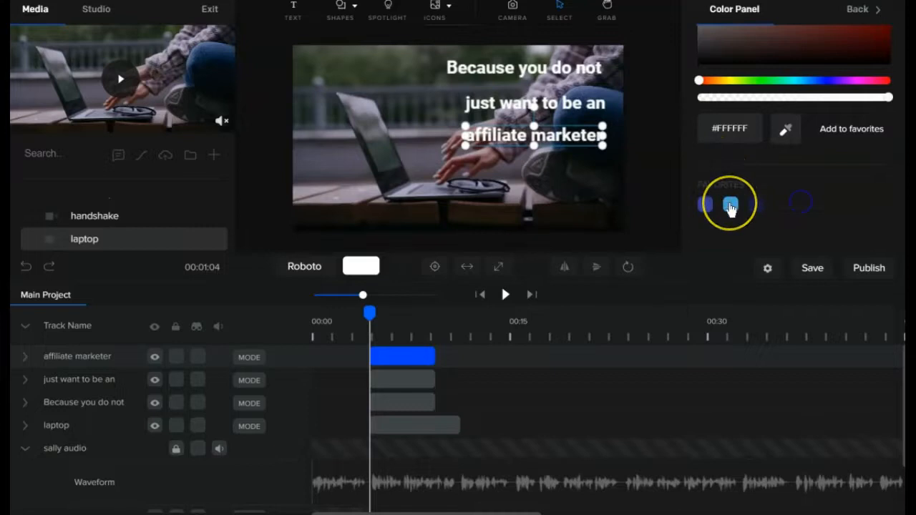
{"action": "left_click", "coordinate": [587, 78]}
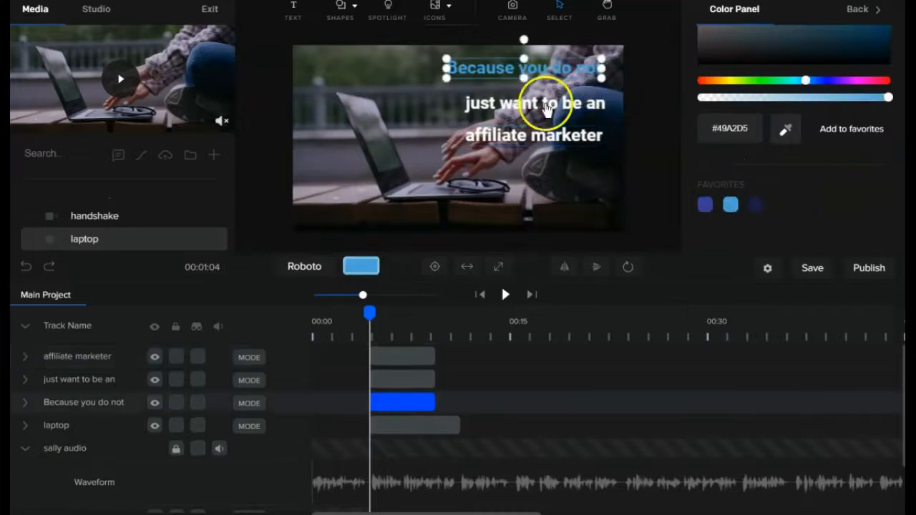
{"action": "left_click", "coordinate": [544, 106]}
{"action": "left_click", "coordinate": [805, 200]}
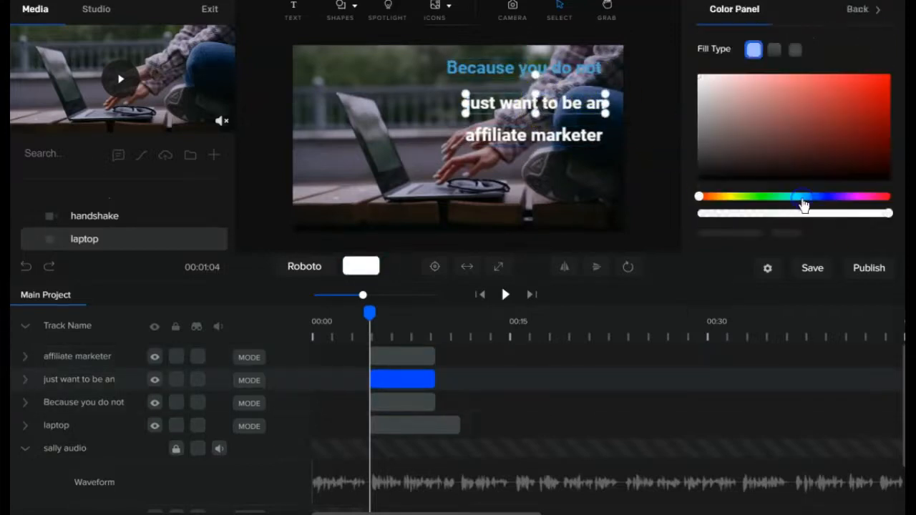
{"action": "left_click", "coordinate": [706, 204]}
- Color the text line "affiliate marketer" indigo #383D9A from the favorite colors
{"action": "left_click", "coordinate": [526, 143]}
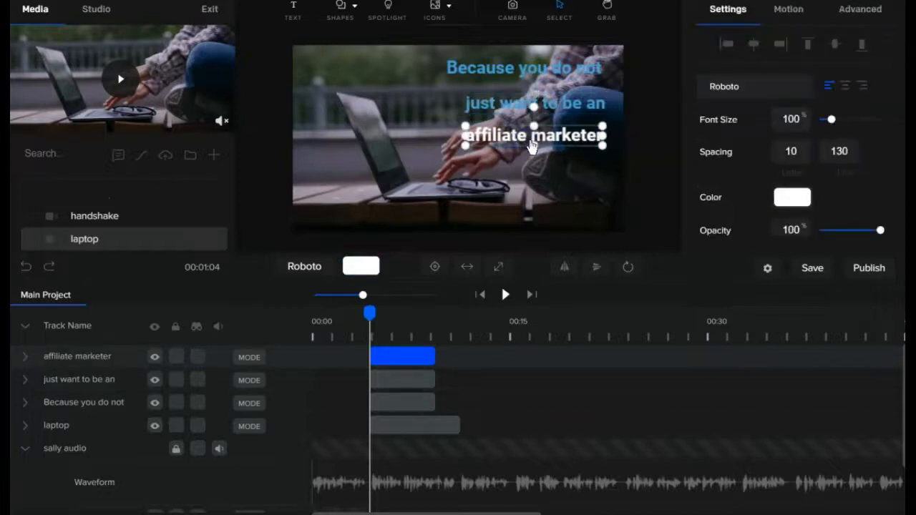
{"action": "left_click", "coordinate": [794, 196]}
{"action": "scroll", "coordinate": [808, 182], "scroll_direction": "down", "scroll_amount": 2}
{"action": "left_click", "coordinate": [706, 206]}
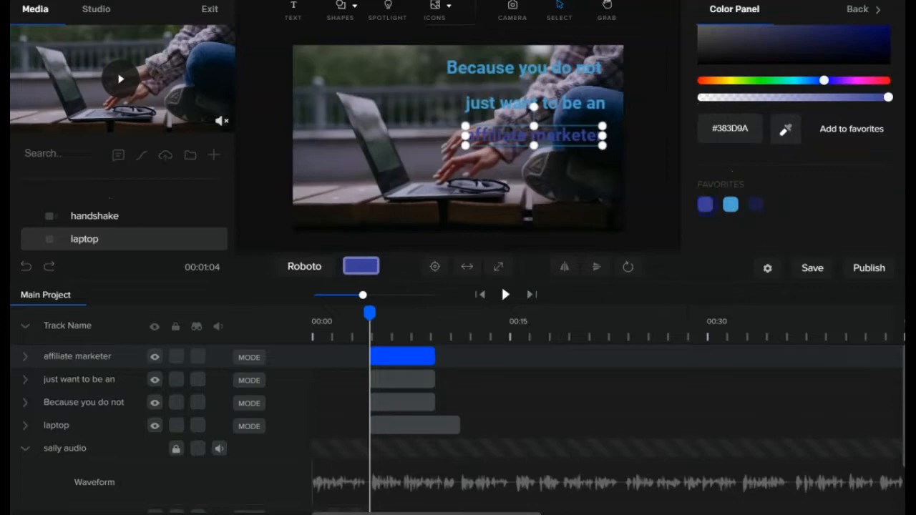
- Add three white rectangle shapes to the canvas at the playhead
{"action": "left_click", "coordinate": [342, 8]}
{"action": "left_click", "coordinate": [273, 98]}
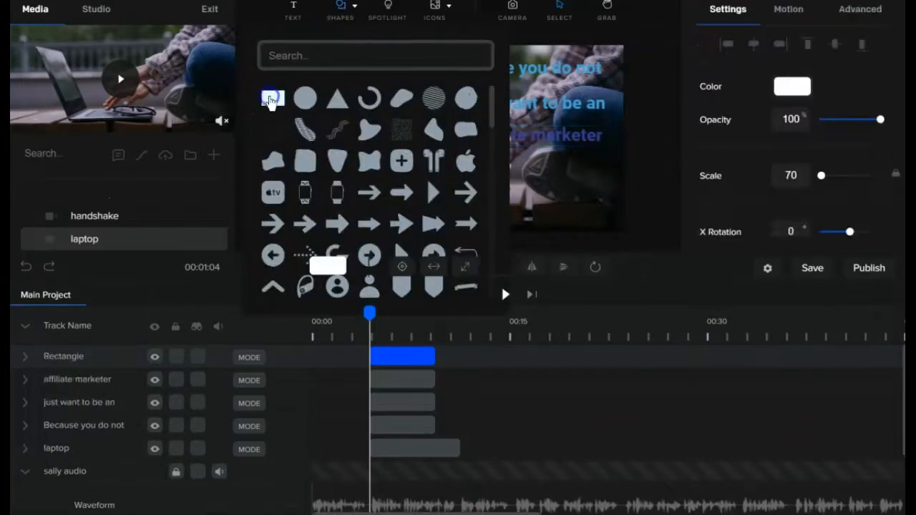
{"action": "left_click", "coordinate": [273, 98]}
{"action": "left_click", "coordinate": [272, 100]}
{"action": "left_click", "coordinate": [273, 100]}
{"action": "left_click", "coordinate": [459, 446]}
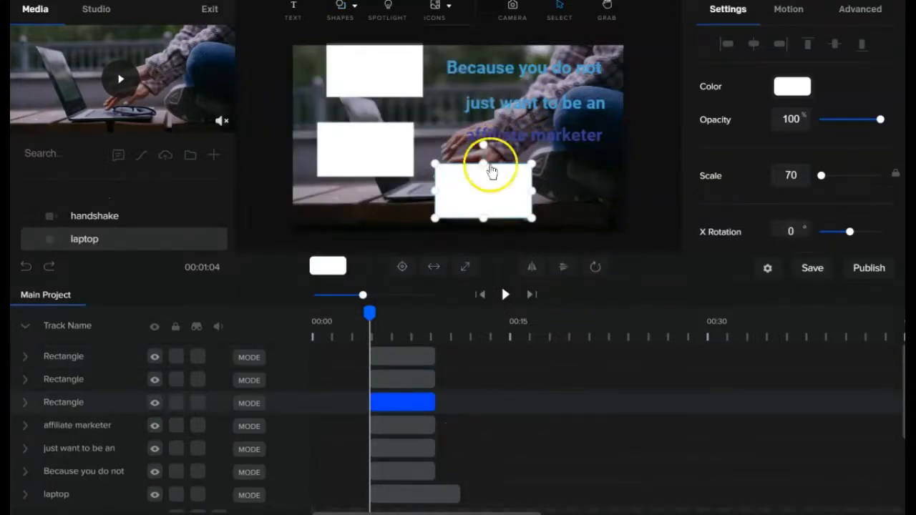
{"action": "left_click", "coordinate": [464, 407]}
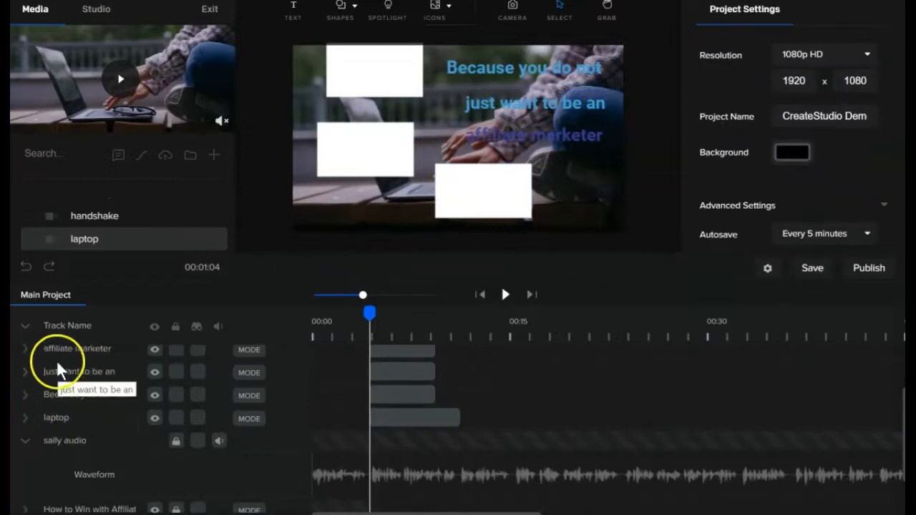
- Flatten one rectangle, layer it beneath the "Because you do not" track, and stretch it into a background strip behind that text
{"action": "scroll", "coordinate": [79, 408], "scroll_direction": "up", "scroll_amount": 1}
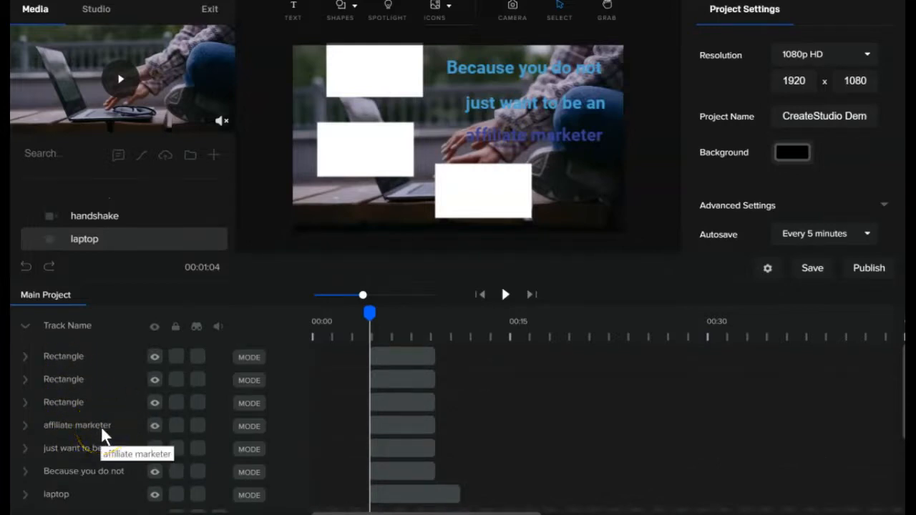
{"action": "left_click_drag", "start_coordinate": [376, 73], "coordinate": [408, 70]}
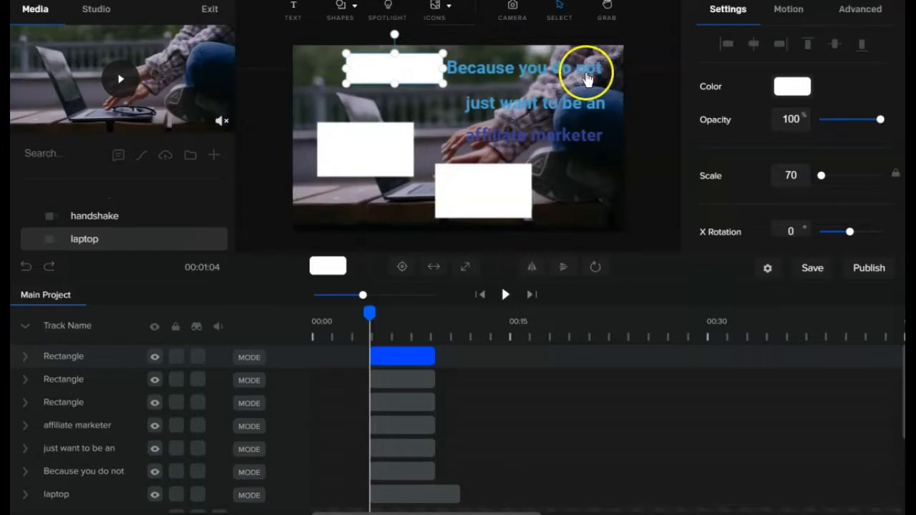
{"action": "left_click", "coordinate": [77, 358]}
{"action": "left_click_drag", "start_coordinate": [77, 355], "coordinate": [64, 470]}
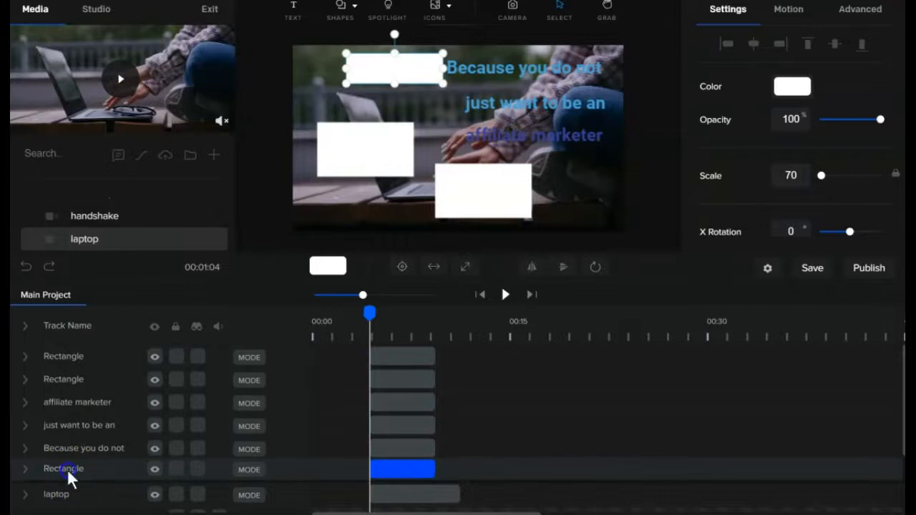
{"action": "left_click", "coordinate": [379, 70]}
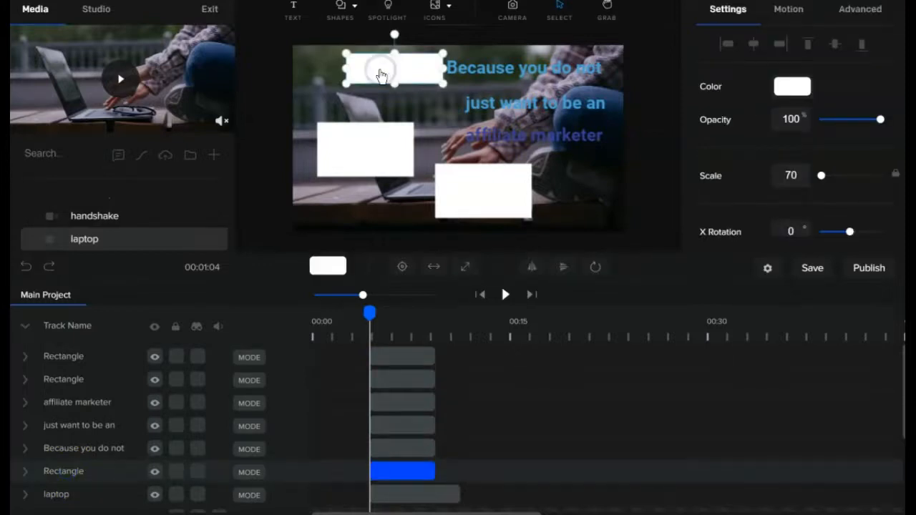
{"action": "left_click_drag", "start_coordinate": [379, 71], "coordinate": [443, 71]}
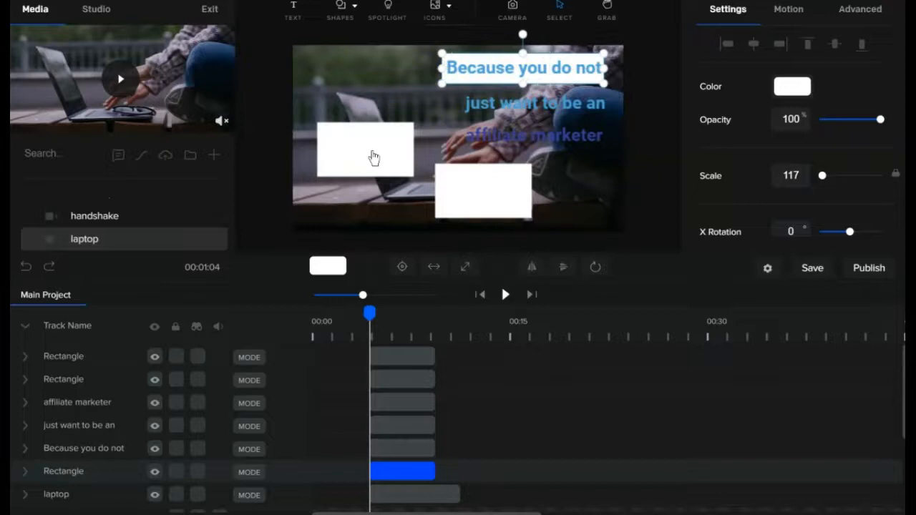
- Flatten a second rectangle, layer it beneath the "just want to be an" track, and fit it as a strip behind that text
{"action": "left_click_drag", "start_coordinate": [373, 158], "coordinate": [381, 85]}
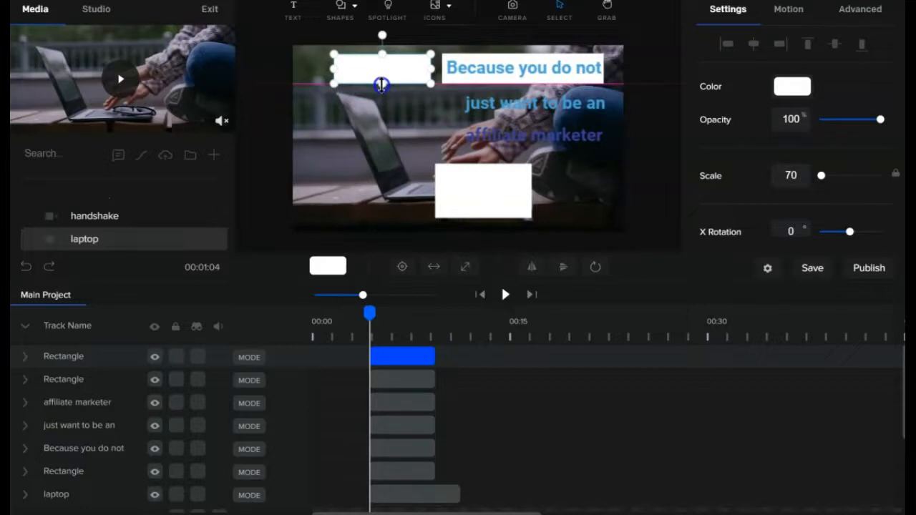
{"action": "left_click_drag", "start_coordinate": [384, 68], "coordinate": [408, 102]}
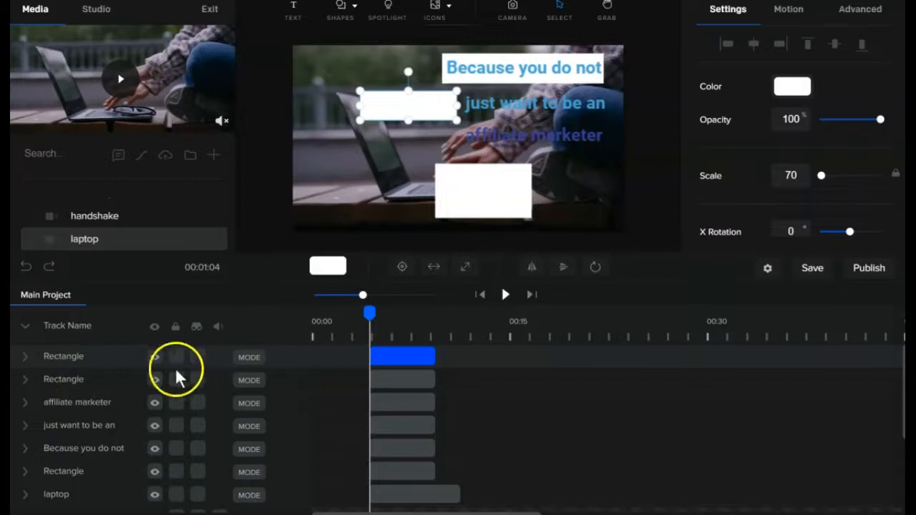
{"action": "left_click_drag", "start_coordinate": [80, 357], "coordinate": [87, 430]}
{"action": "left_click_drag", "start_coordinate": [398, 114], "coordinate": [546, 111]}
{"action": "left_click_drag", "start_coordinate": [509, 104], "coordinate": [463, 106]}
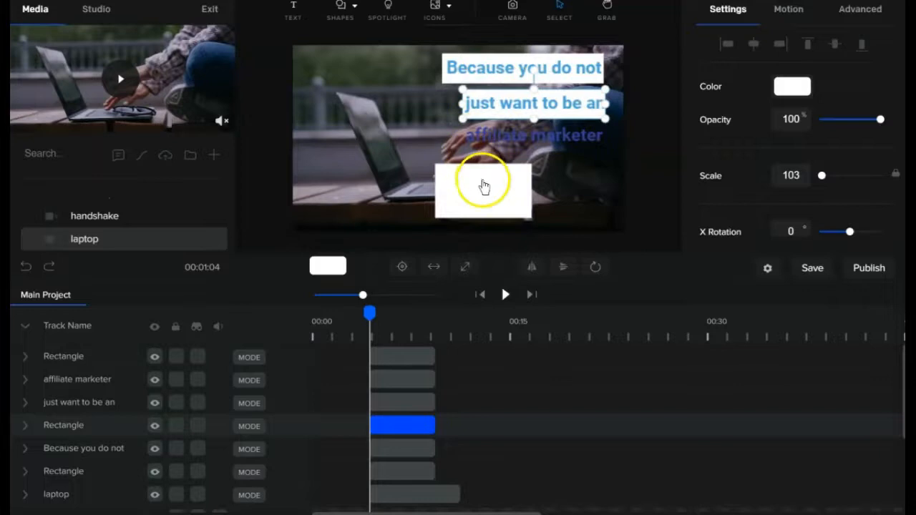
- Flatten the last rectangle, layer it beneath the "affiliate marketer" track, and fit it as a strip behind that text
{"action": "left_click_drag", "start_coordinate": [487, 198], "coordinate": [395, 118]}
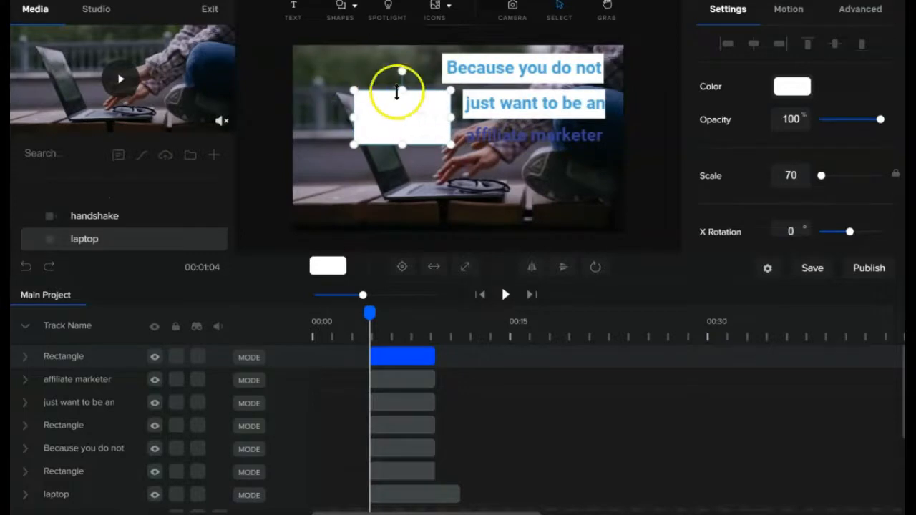
{"action": "left_click_drag", "start_coordinate": [402, 146], "coordinate": [402, 117]}
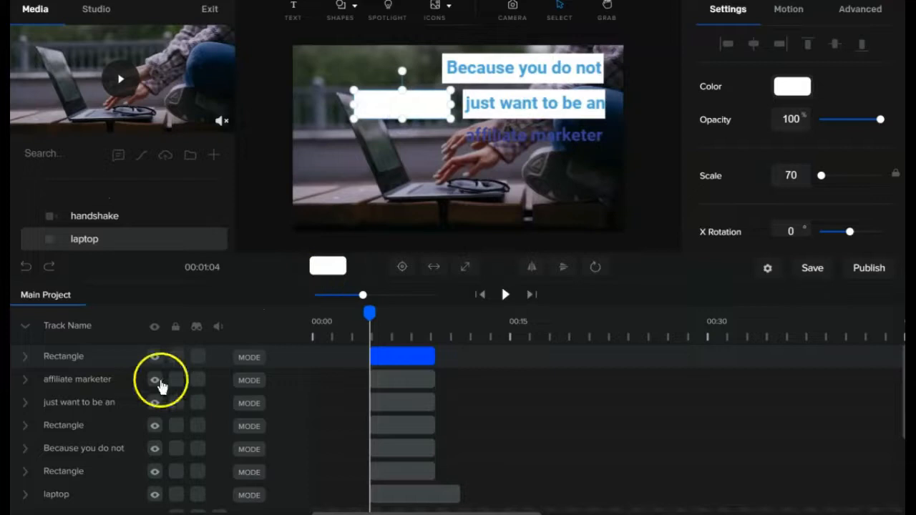
{"action": "left_click", "coordinate": [63, 357]}
{"action": "left_click_drag", "start_coordinate": [62, 355], "coordinate": [62, 376]}
{"action": "left_click_drag", "start_coordinate": [386, 104], "coordinate": [458, 135]}
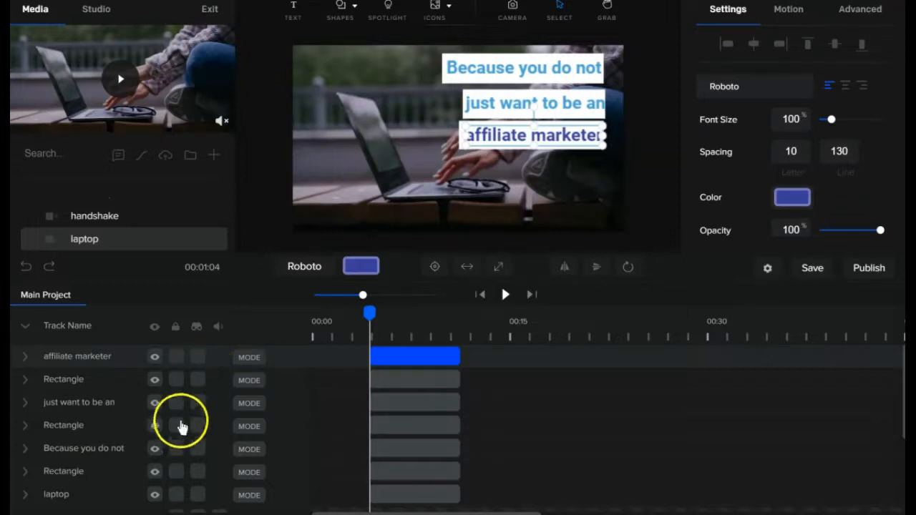
- Try adding an animation and a hand-drawing doodle effect to "Because you do not", and look through the available text effects
{"action": "left_click", "coordinate": [25, 450]}
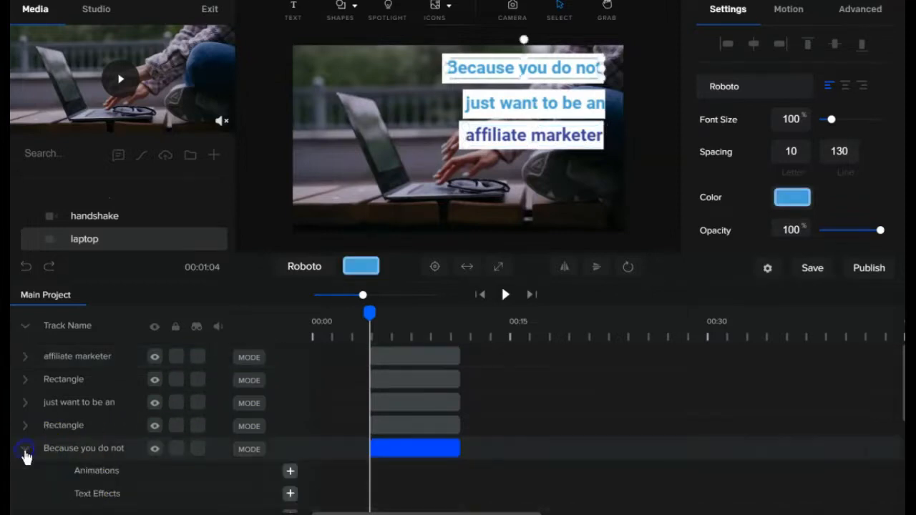
{"action": "scroll", "coordinate": [90, 427], "scroll_direction": "down", "scroll_amount": 1}
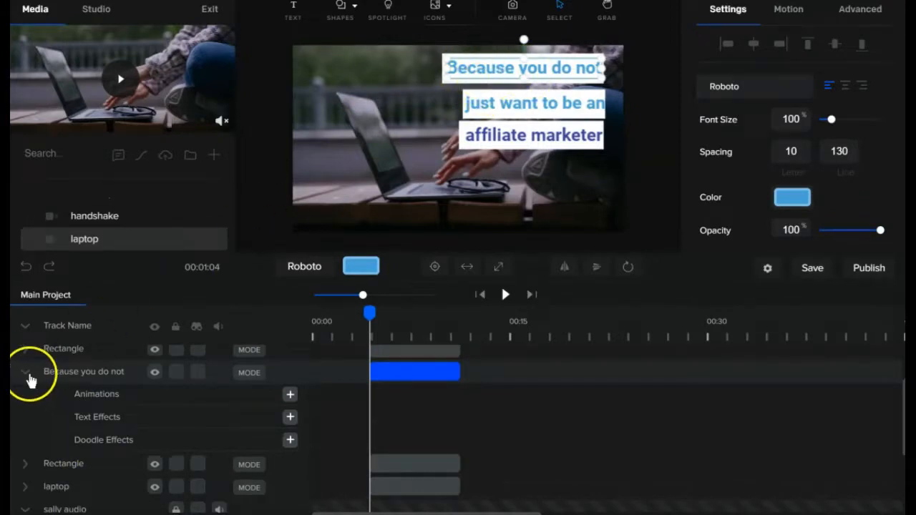
{"action": "left_click", "coordinate": [291, 397]}
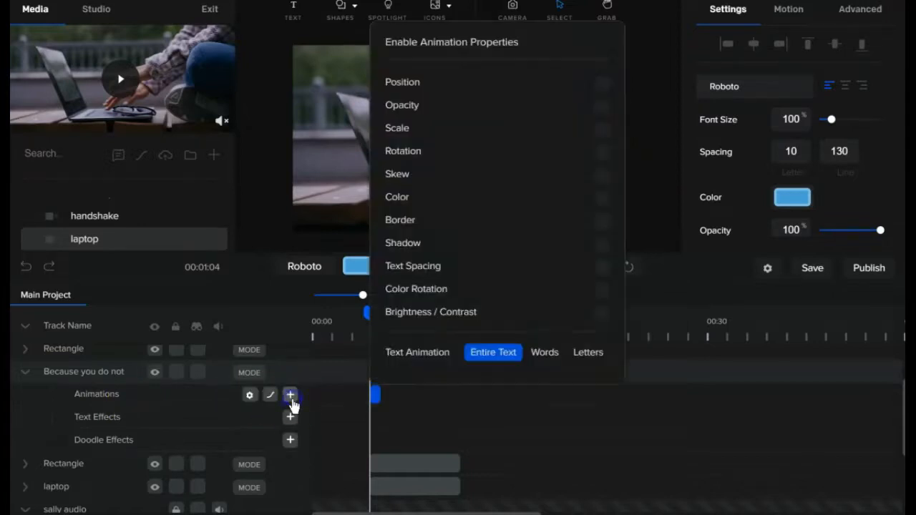
{"action": "left_click", "coordinate": [290, 416]}
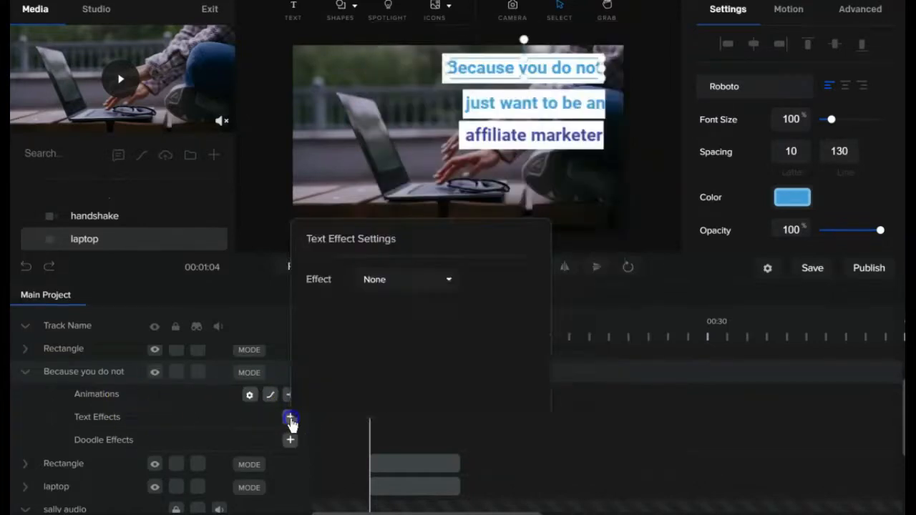
{"action": "left_click", "coordinate": [414, 301]}
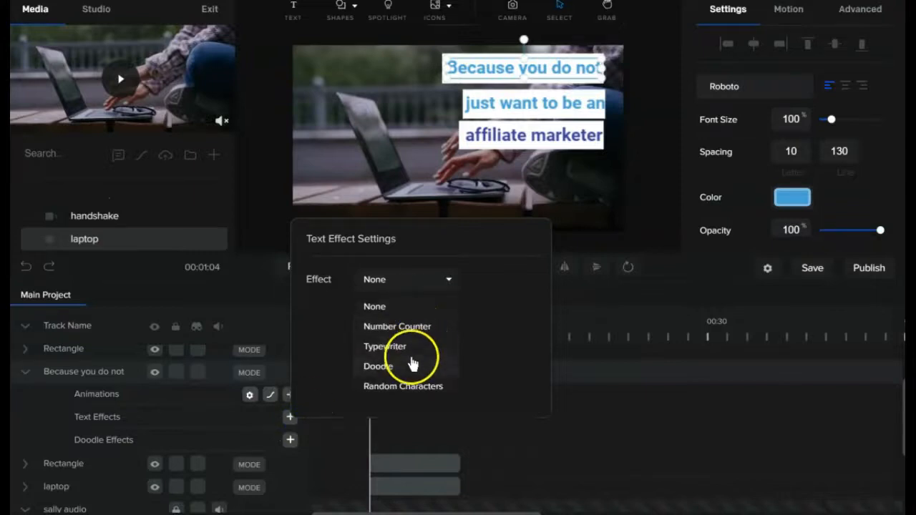
{"action": "left_click", "coordinate": [444, 281]}
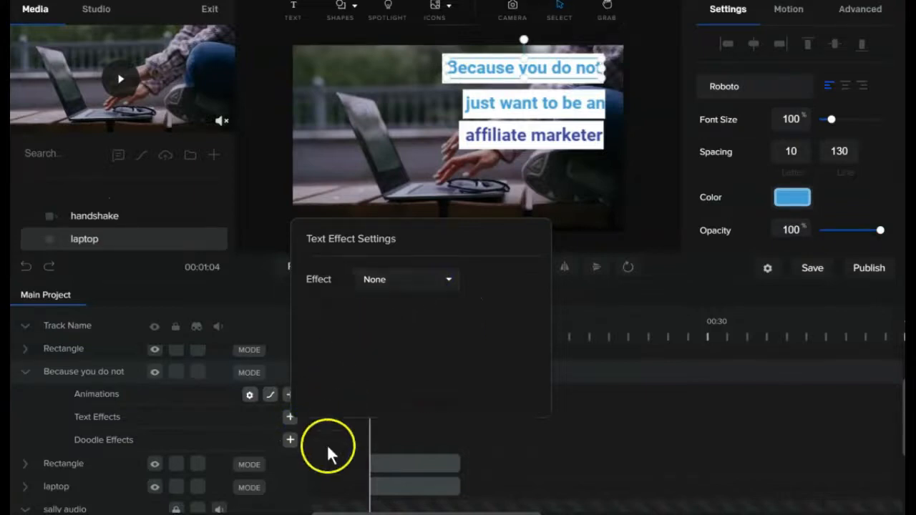
{"action": "left_click", "coordinate": [290, 440]}
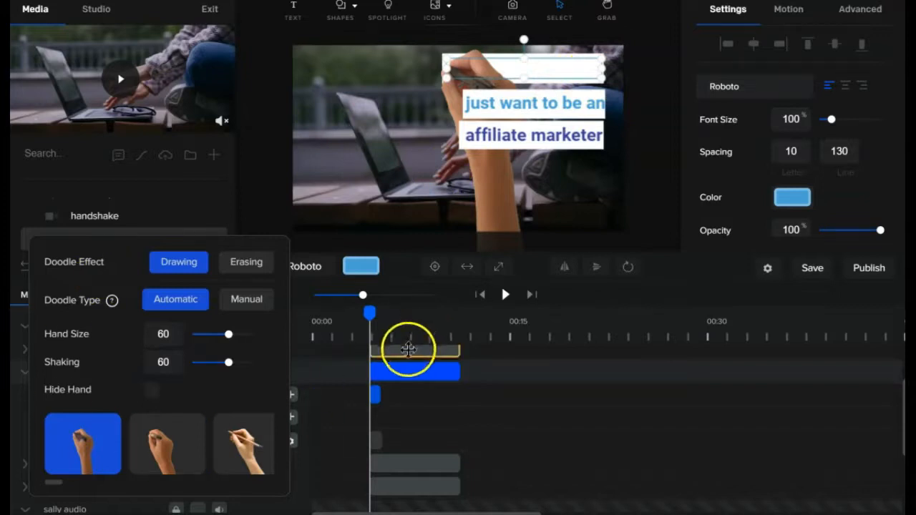
{"action": "left_click", "coordinate": [390, 398]}
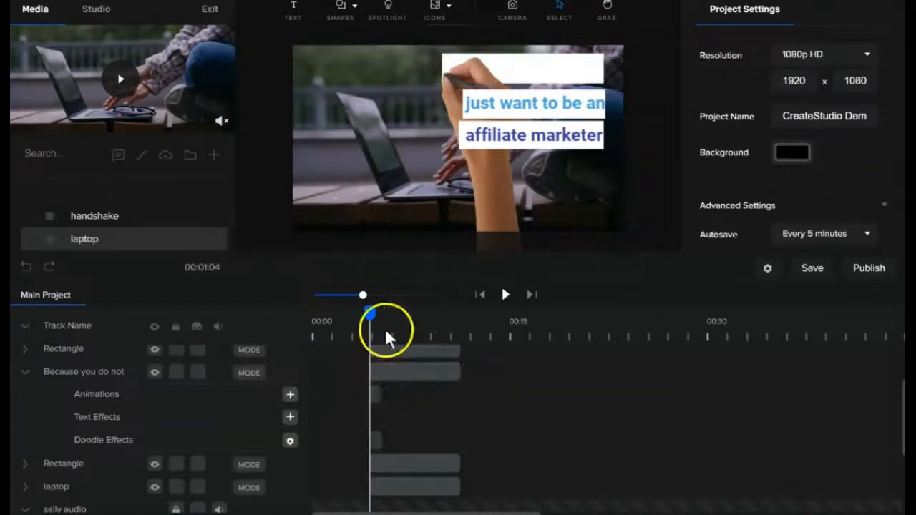
- Delete the animation block and the doodle effect from the "Because you do not" track
{"action": "left_click", "coordinate": [375, 400]}
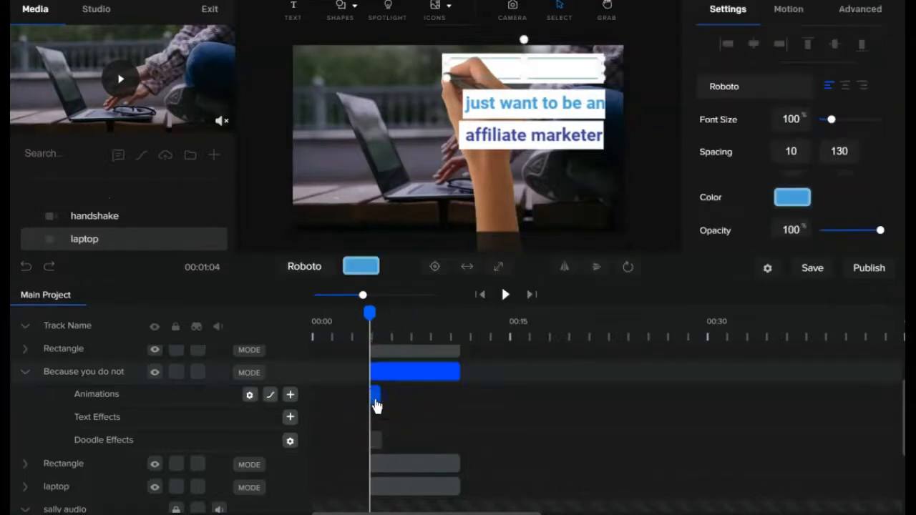
{"action": "key", "text": "Delete"}
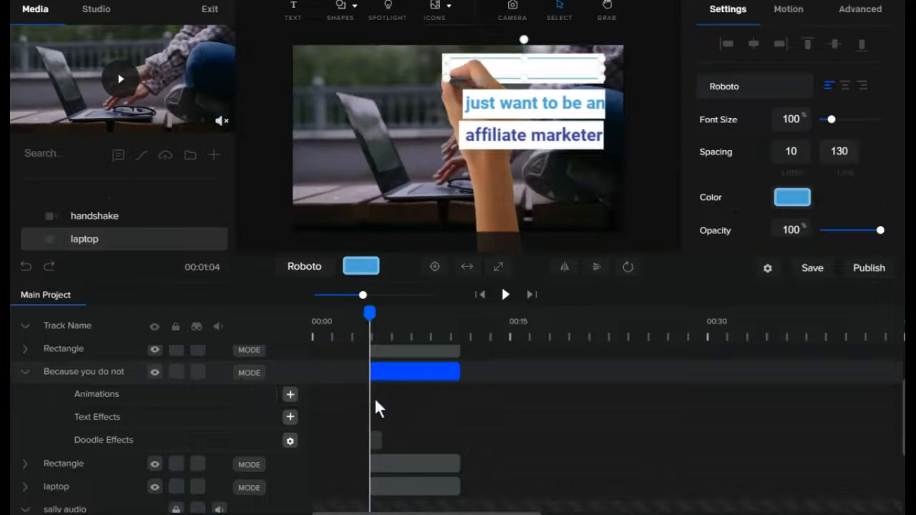
{"action": "left_click", "coordinate": [377, 438]}
{"action": "key", "text": "Delete"}
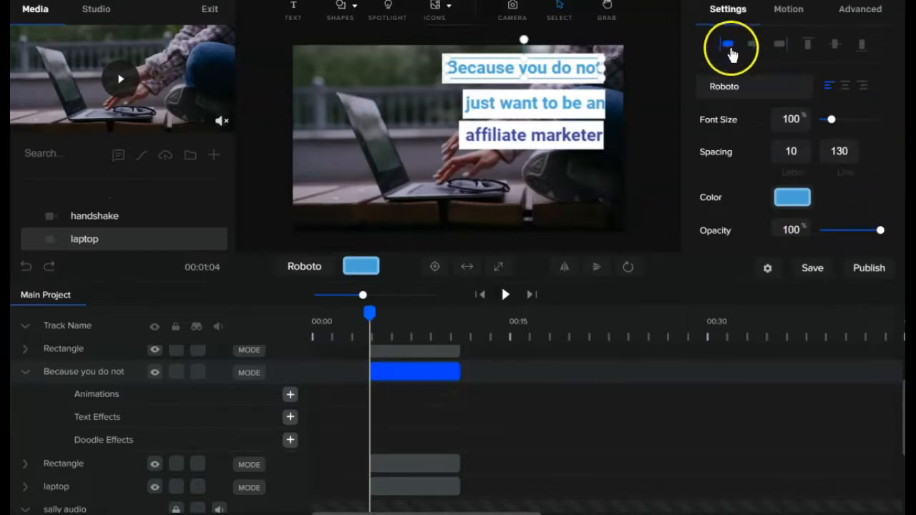
- Apply the Left / Right slide In & Out motion preset to the "Because you do not" text
{"action": "left_click", "coordinate": [800, 21]}
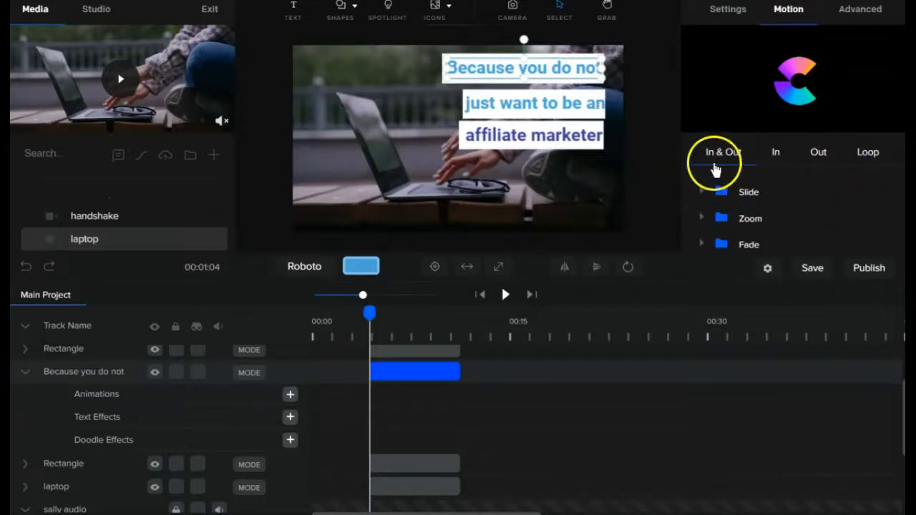
{"action": "left_click", "coordinate": [703, 192]}
{"action": "scroll", "coordinate": [742, 202], "scroll_direction": "down", "scroll_amount": 1}
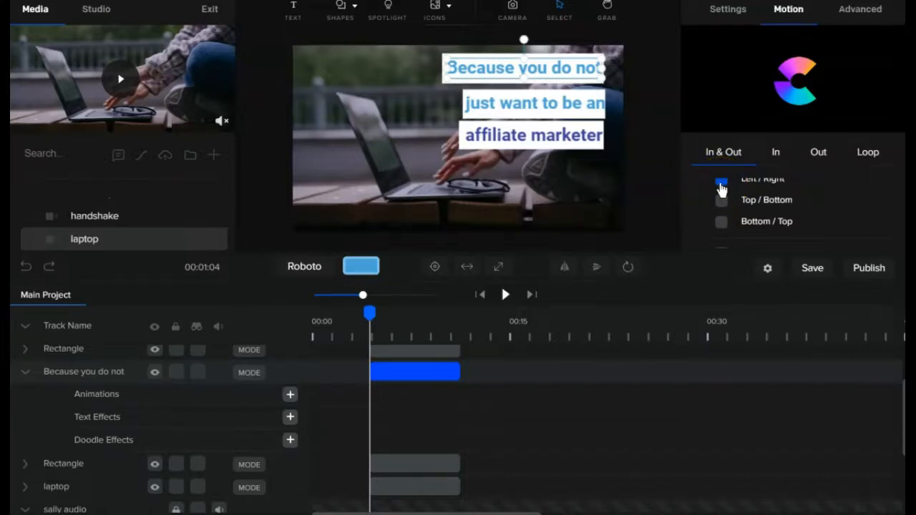
{"action": "left_click", "coordinate": [721, 187]}
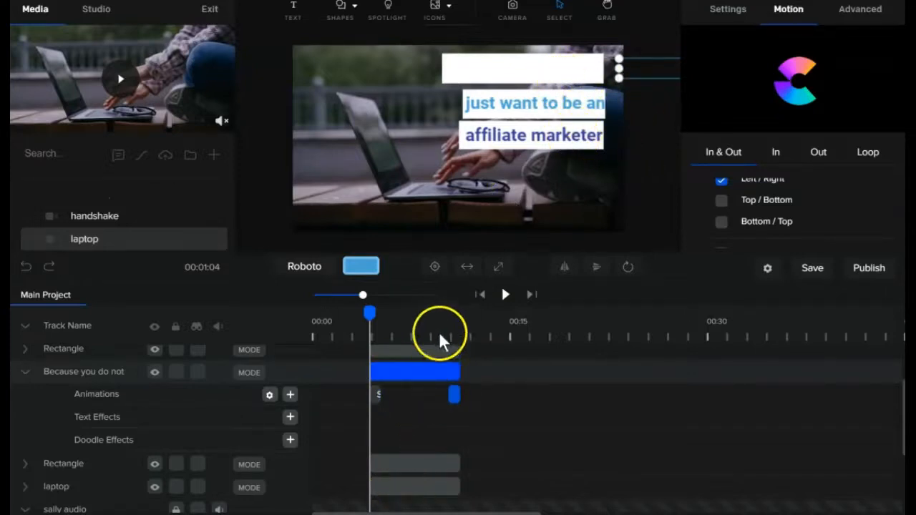
- Lock the "Because you do not" track and paste its slide-in animation onto the "just want to be an" text
{"action": "left_click", "coordinate": [26, 373]}
{"action": "left_click", "coordinate": [27, 376]}
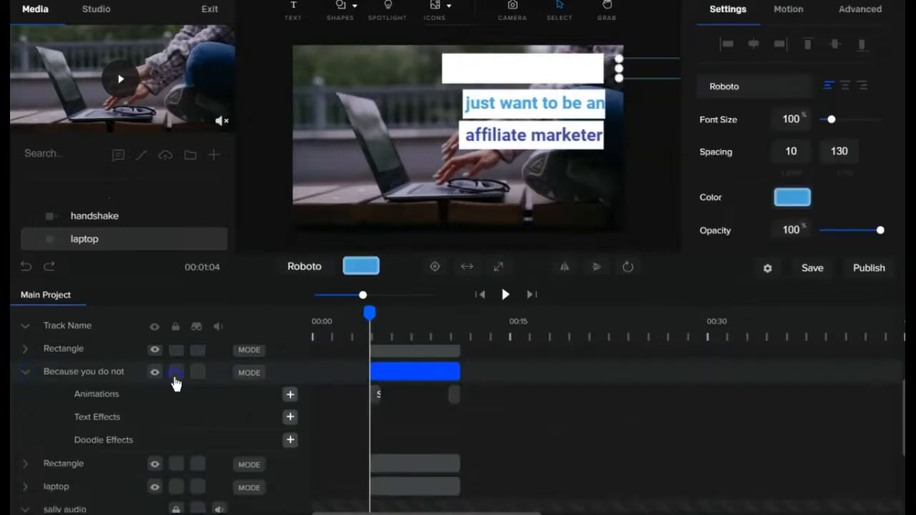
{"action": "left_click", "coordinate": [368, 466]}
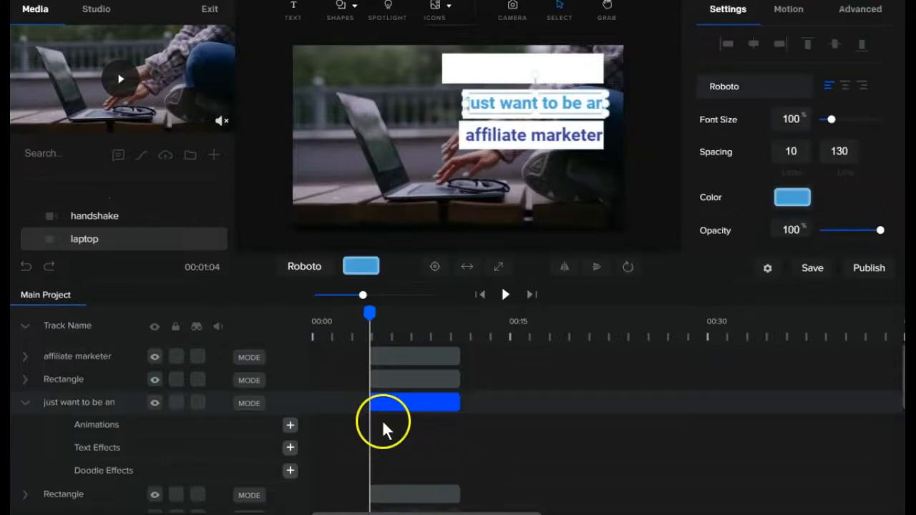
{"action": "key", "text": "ctrl+v"}
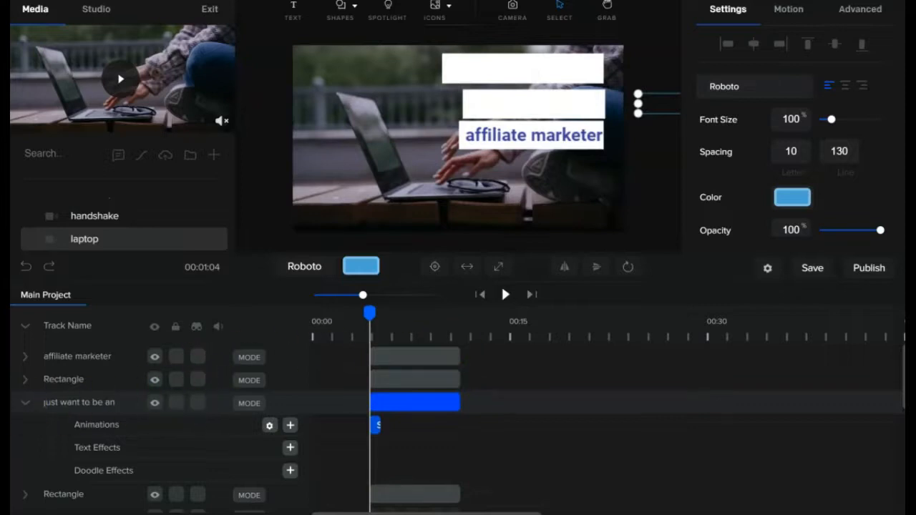
- Collapse "just want to be an", lock the text and rectangle tracks, and move the "sally audio" track above all others
{"action": "left_click", "coordinate": [25, 403]}
{"action": "left_click", "coordinate": [177, 405]}
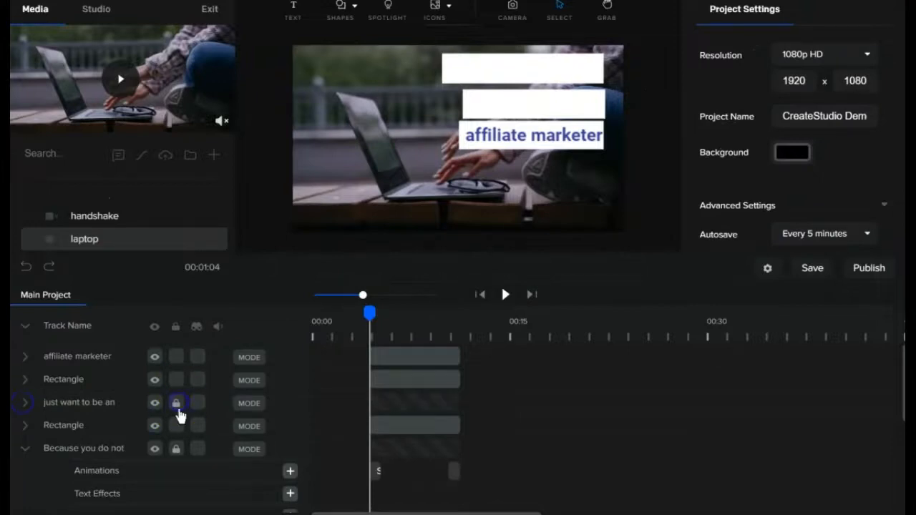
{"action": "left_click", "coordinate": [177, 430]}
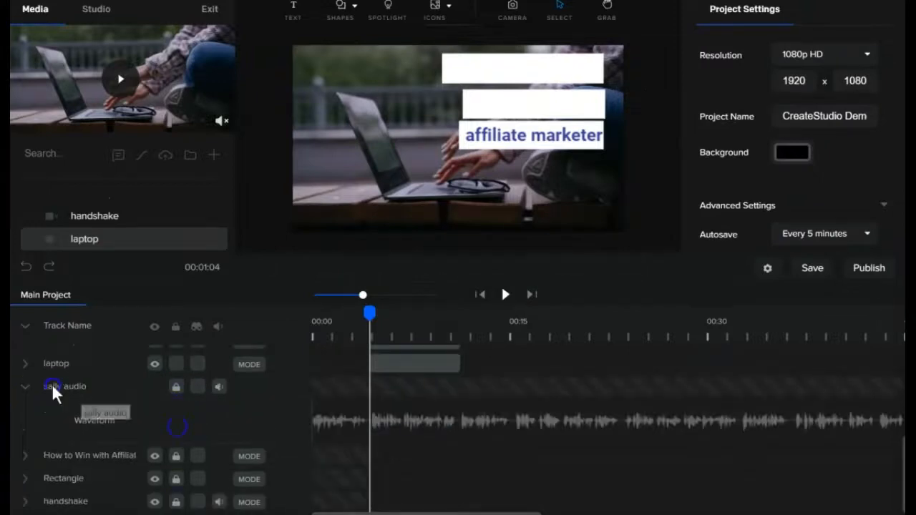
{"action": "left_click_drag", "start_coordinate": [51, 385], "coordinate": [46, 345]}
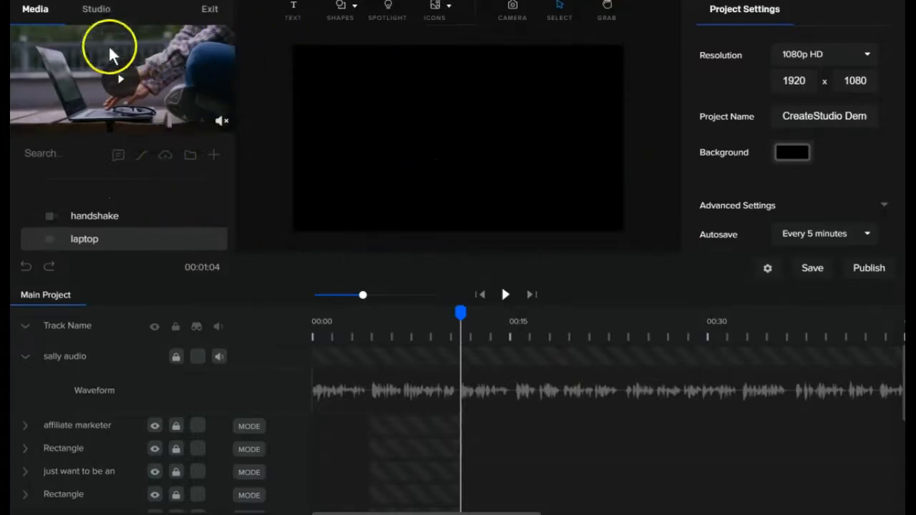
- Look through the asset categories in the Studio library, from Scenes and Characters down to the last one
{"action": "left_click", "coordinate": [98, 21]}
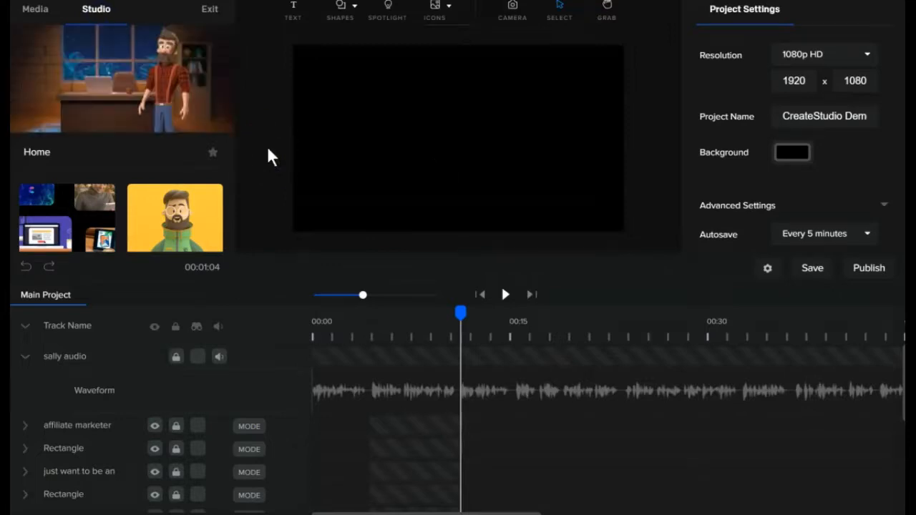
{"action": "left_click", "coordinate": [93, 16]}
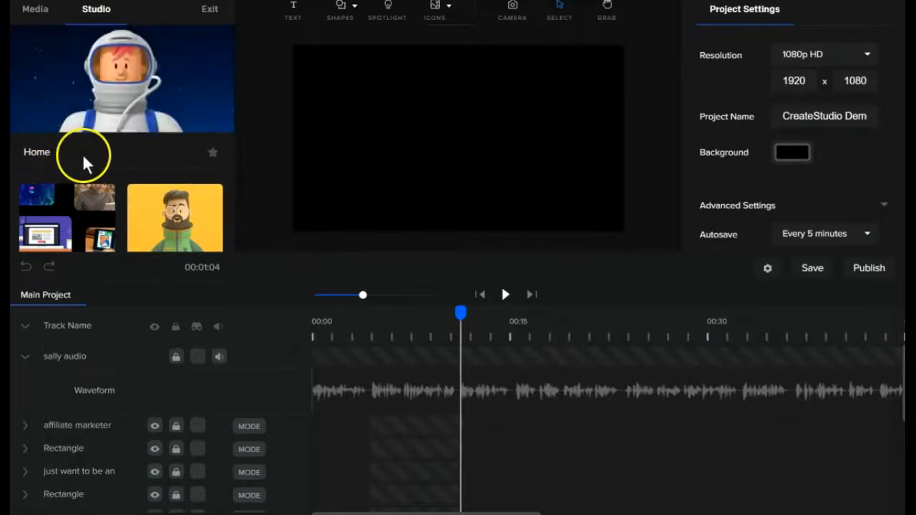
{"action": "scroll", "coordinate": [72, 184], "scroll_direction": "down", "scroll_amount": 3}
{"action": "scroll", "coordinate": [191, 194], "scroll_direction": "down", "scroll_amount": 1}
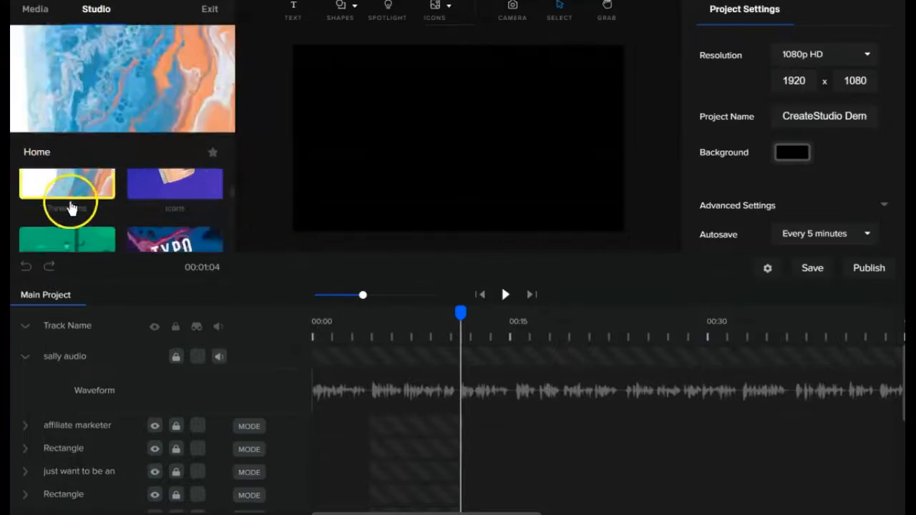
{"action": "scroll", "coordinate": [171, 208], "scroll_direction": "down", "scroll_amount": 1}
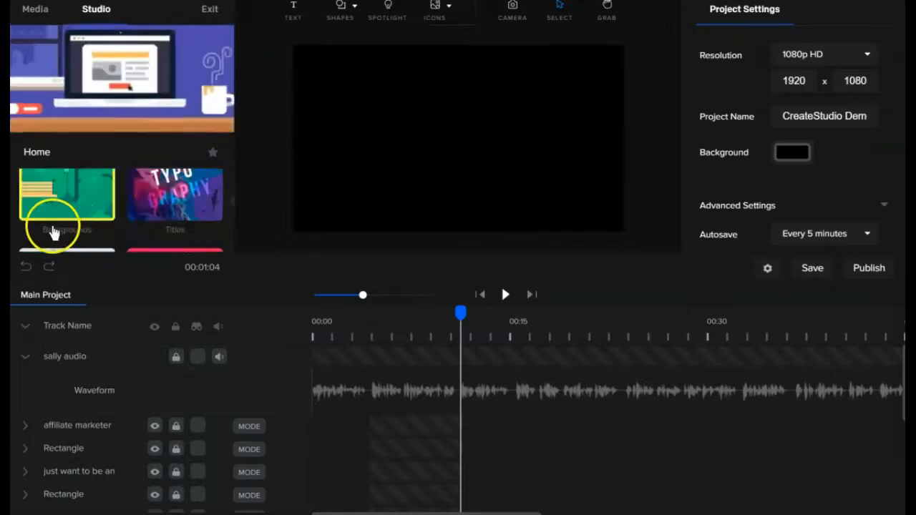
{"action": "scroll", "coordinate": [163, 221], "scroll_direction": "down", "scroll_amount": 1}
{"action": "scroll", "coordinate": [92, 227], "scroll_direction": "down", "scroll_amount": 2}
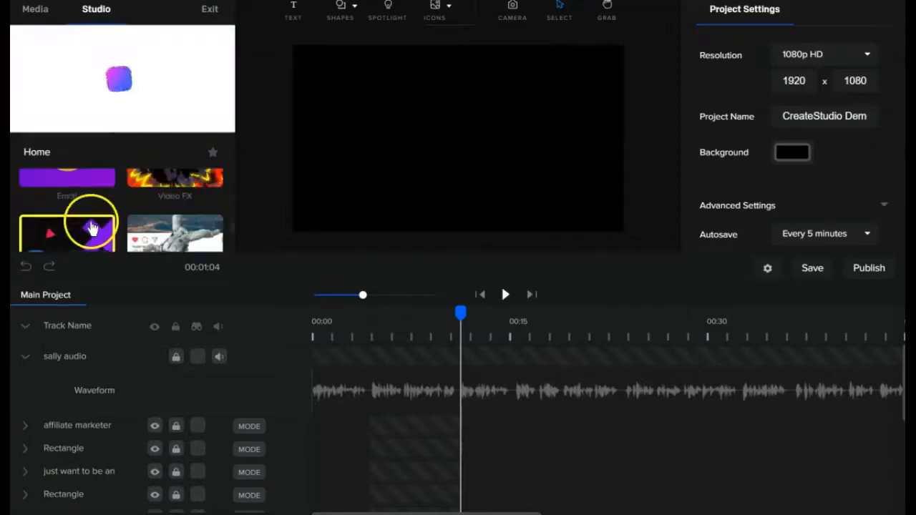
{"action": "scroll", "coordinate": [72, 206], "scroll_direction": "down", "scroll_amount": 1}
{"action": "scroll", "coordinate": [176, 197], "scroll_direction": "down", "scroll_amount": 1}
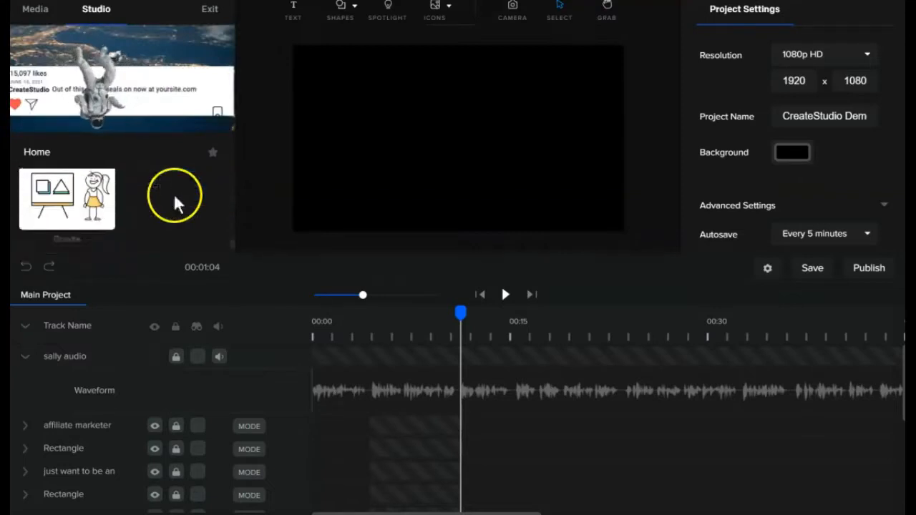
{"action": "scroll", "coordinate": [180, 216], "scroll_direction": "up", "scroll_amount": 3}
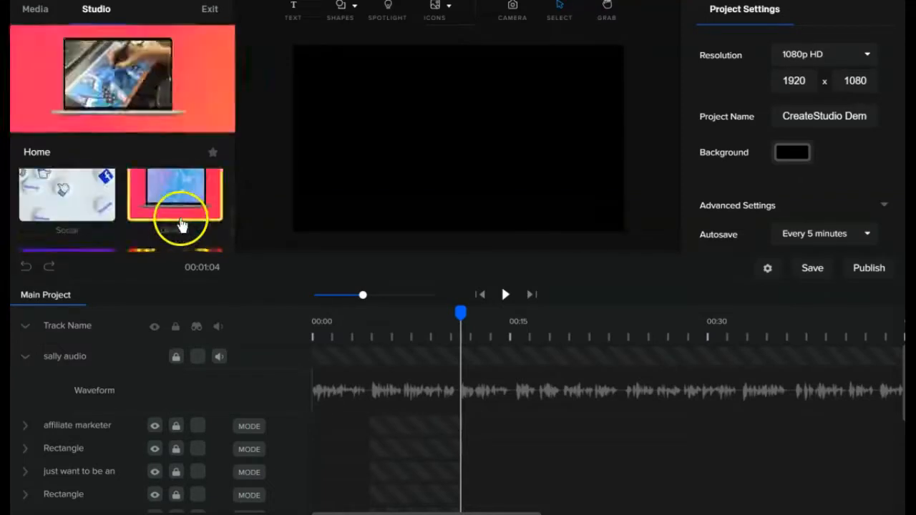
{"action": "scroll", "coordinate": [181, 225], "scroll_direction": "up", "scroll_amount": 2}
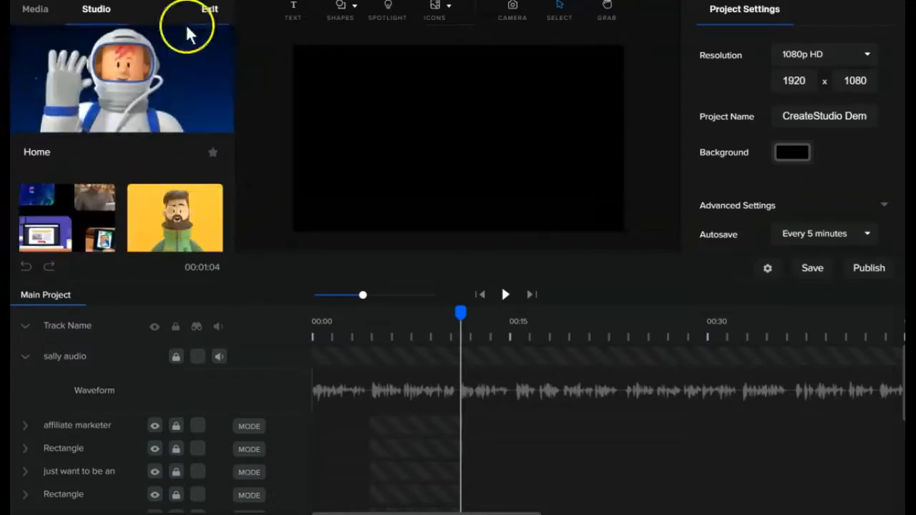
- Add the text "You want to be a SUCCESSFUL affiliate marketer!" at 75% font size in the light blue favorite color
{"action": "left_click", "coordinate": [296, 21]}
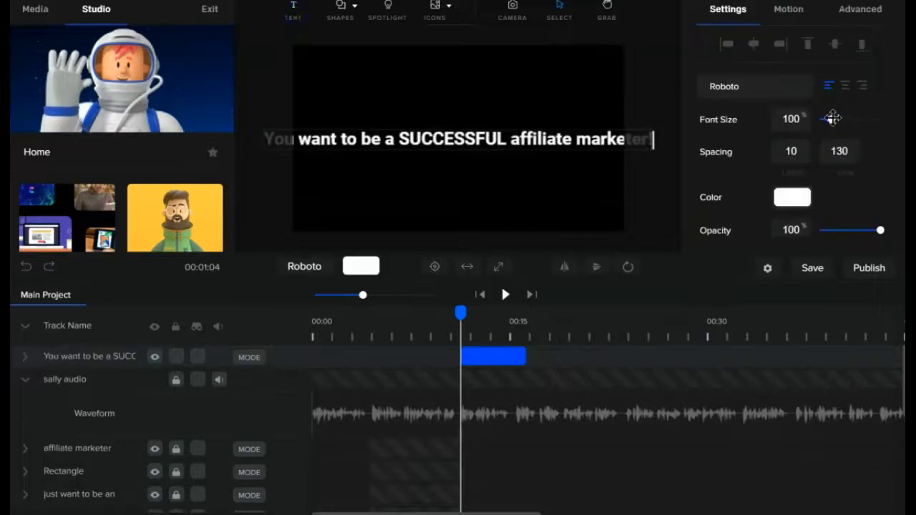
{"action": "left_click_drag", "start_coordinate": [832, 119], "coordinate": [831, 120]}
{"action": "left_click", "coordinate": [797, 202]}
{"action": "scroll", "coordinate": [799, 207], "scroll_direction": "down", "scroll_amount": 2}
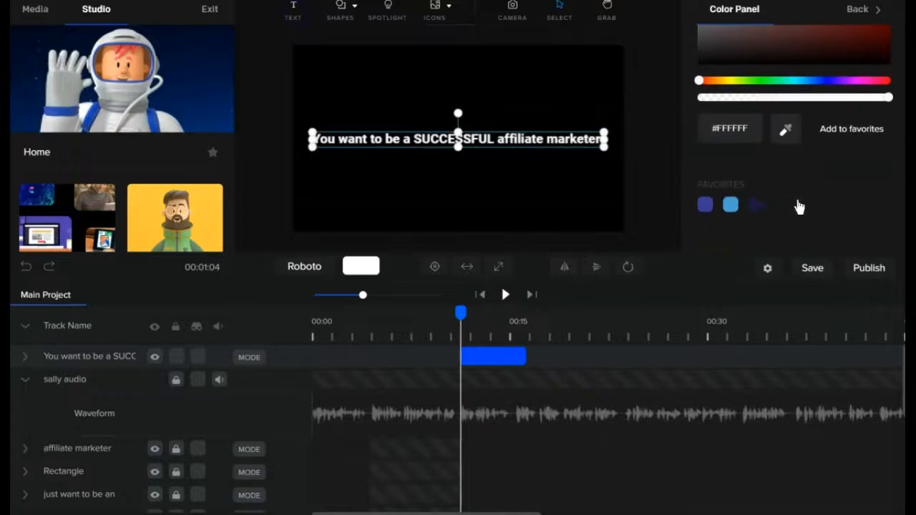
{"action": "left_click", "coordinate": [730, 206]}
- Add a white rectangle shape and layer it beneath the "You want to be a SUCCESSFUL affiliate marketer!" track
{"action": "left_click", "coordinate": [344, 14]}
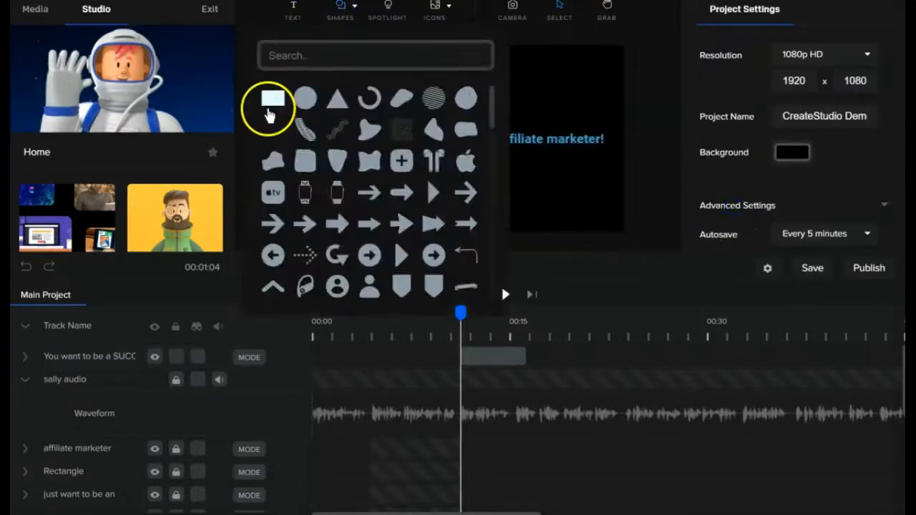
{"action": "left_click", "coordinate": [271, 99]}
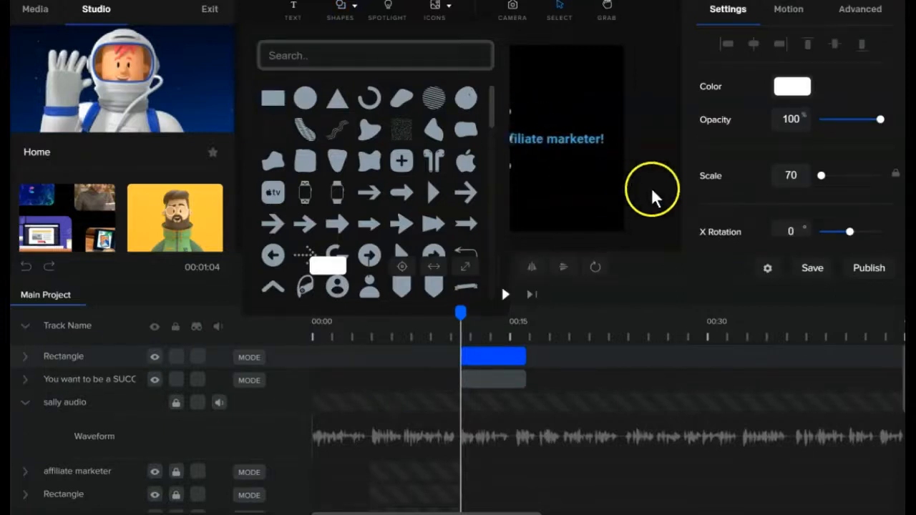
{"action": "left_click", "coordinate": [74, 358]}
{"action": "left_click_drag", "start_coordinate": [72, 355], "coordinate": [69, 379]}
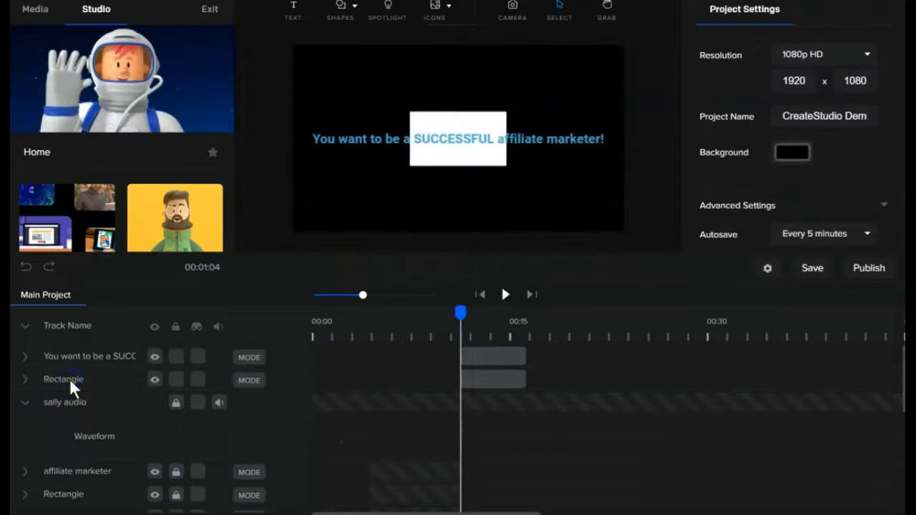
- Reshape the rectangle into a strip behind the full sentence, and move both strip and text down to the frame's lower edge
{"action": "left_click", "coordinate": [284, 260]}
{"action": "left_click", "coordinate": [450, 163]}
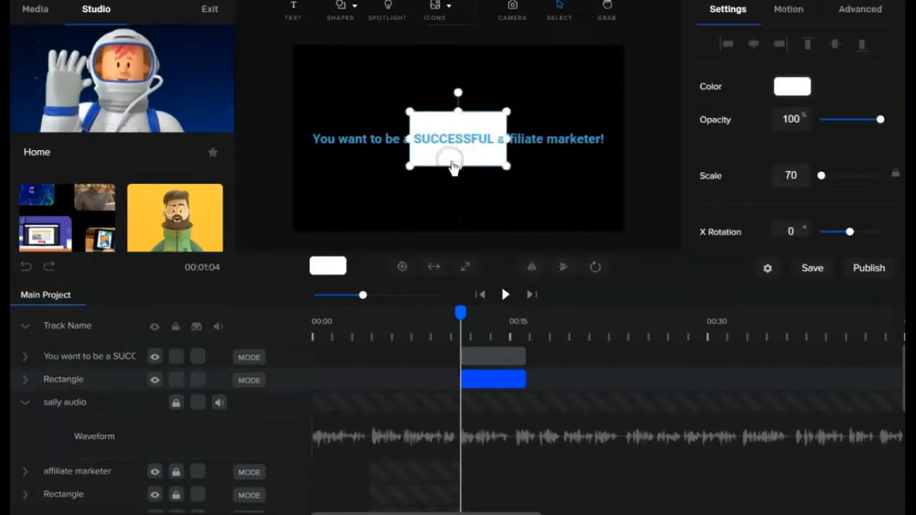
{"action": "left_click_drag", "start_coordinate": [461, 166], "coordinate": [461, 156]}
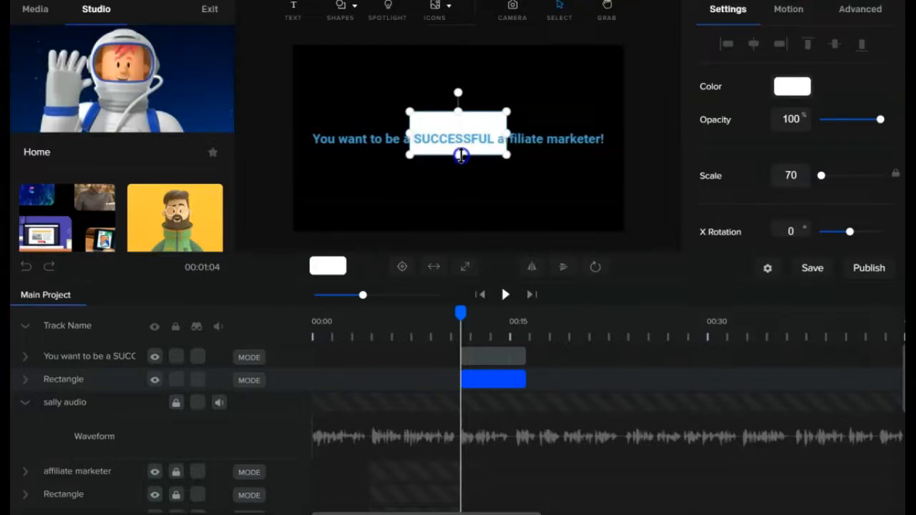
{"action": "left_click_drag", "start_coordinate": [460, 111], "coordinate": [460, 121]}
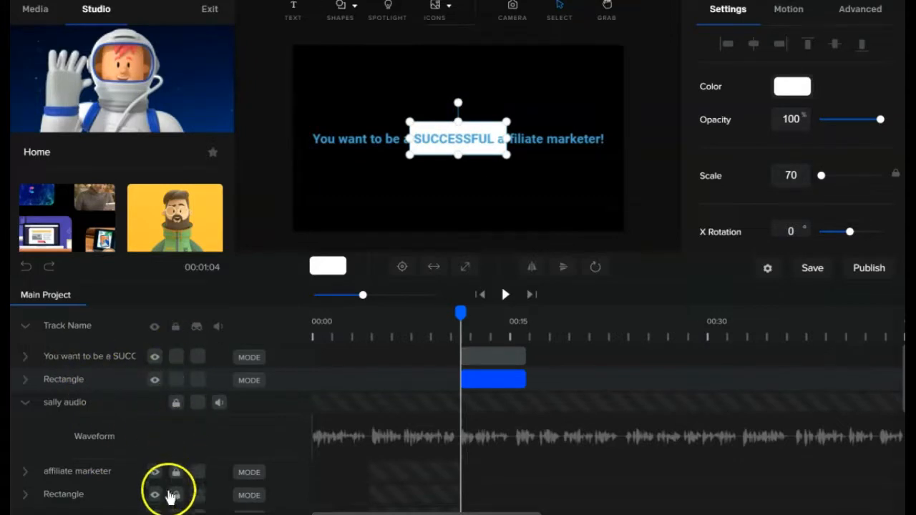
{"action": "left_click_drag", "start_coordinate": [410, 126], "coordinate": [312, 149]}
{"action": "left_click_drag", "start_coordinate": [506, 138], "coordinate": [608, 136]}
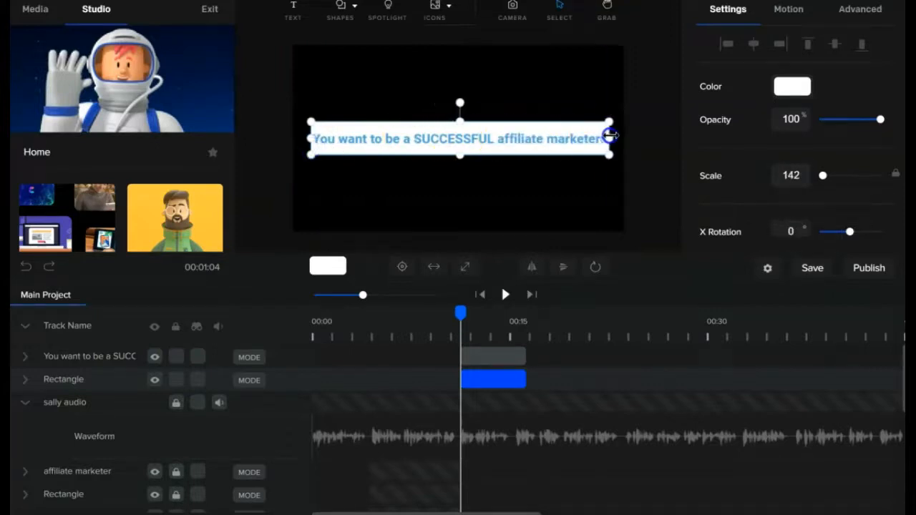
{"action": "left_click_drag", "start_coordinate": [468, 148], "coordinate": [465, 225]}
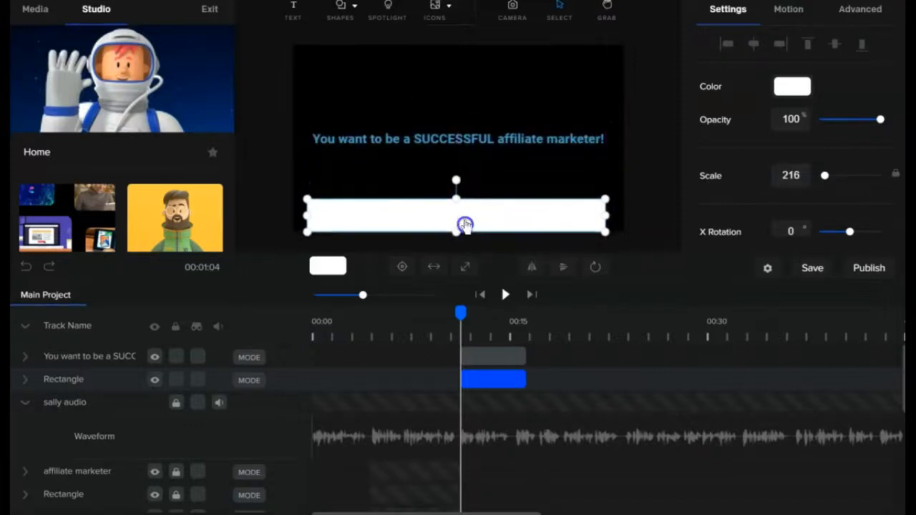
{"action": "left_click_drag", "start_coordinate": [486, 133], "coordinate": [486, 214]}
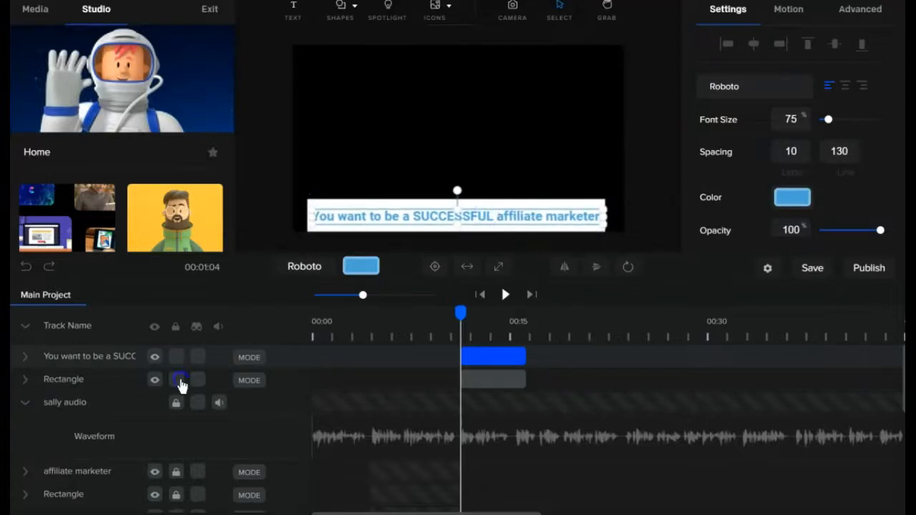
- Lock the new text and rectangle tracks and move the "sally audio" track above them
{"action": "left_click", "coordinate": [180, 382]}
{"action": "left_click", "coordinate": [176, 357]}
{"action": "left_click_drag", "start_coordinate": [85, 402], "coordinate": [93, 361]}
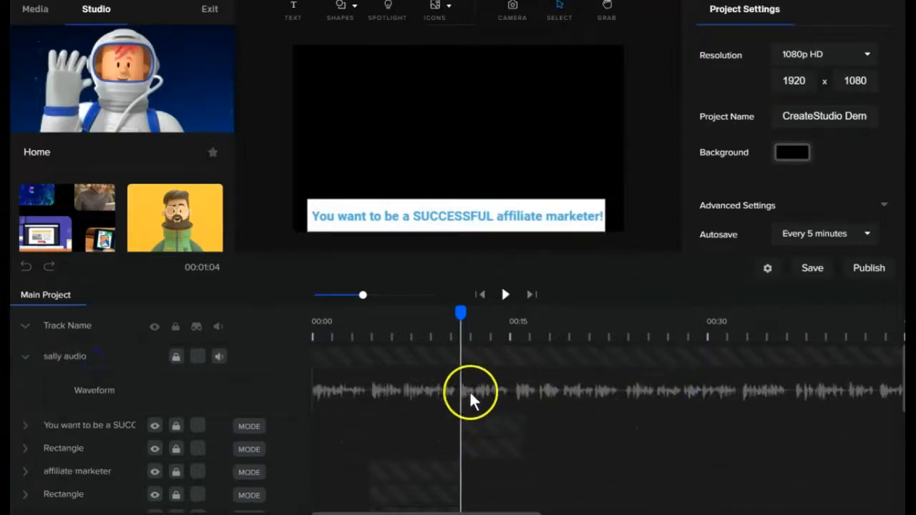
- Unlock the new text and rectangle tracks, extend both clips to about 21 seconds on the timeline, and lock them again
{"action": "left_click", "coordinate": [176, 426]}
{"action": "left_click", "coordinate": [178, 450]}
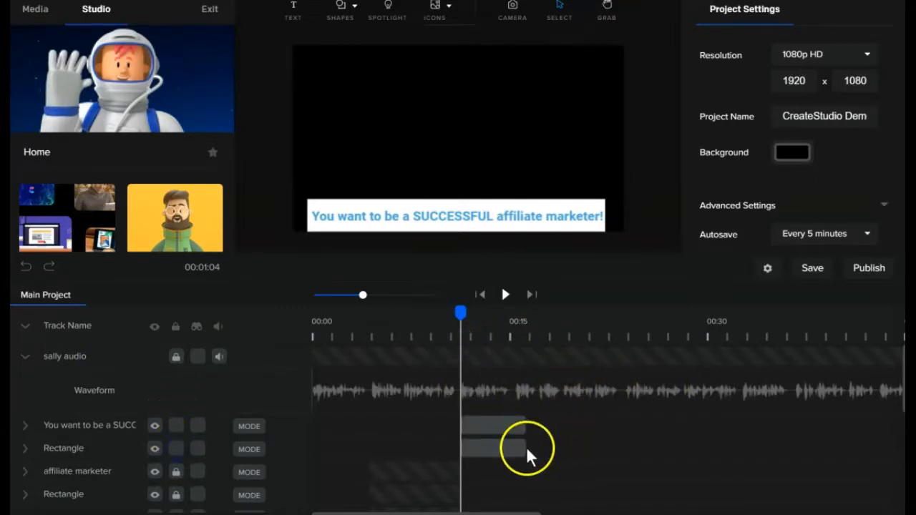
{"action": "left_click_drag", "start_coordinate": [526, 449], "coordinate": [568, 450]}
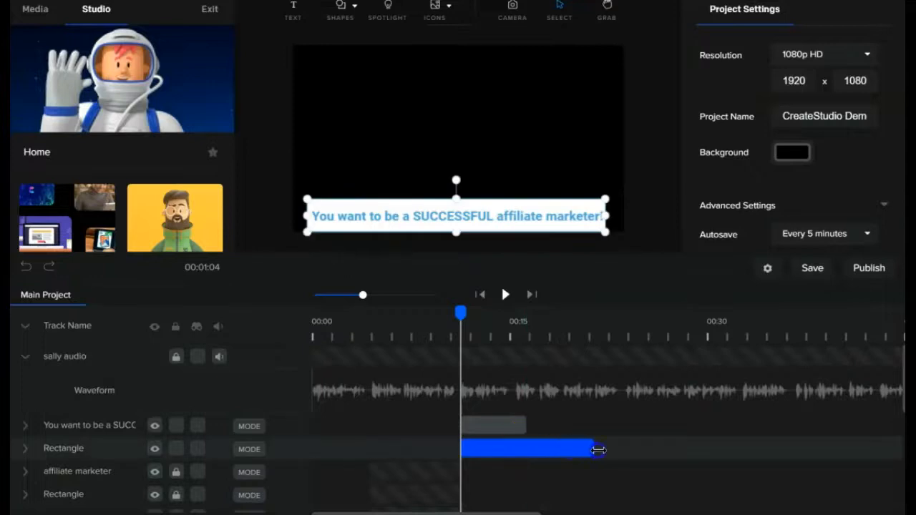
{"action": "left_click_drag", "start_coordinate": [525, 425], "coordinate": [594, 426]}
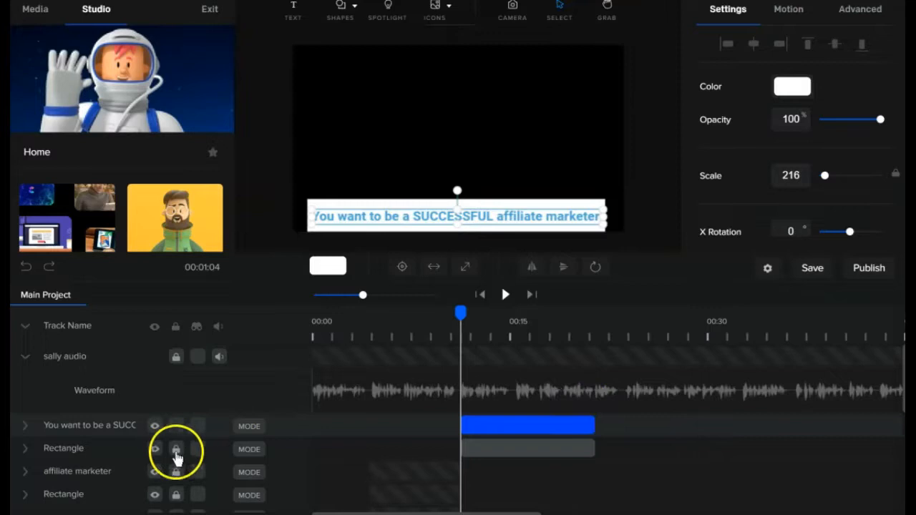
{"action": "left_click", "coordinate": [177, 451]}
{"action": "left_click", "coordinate": [176, 429]}
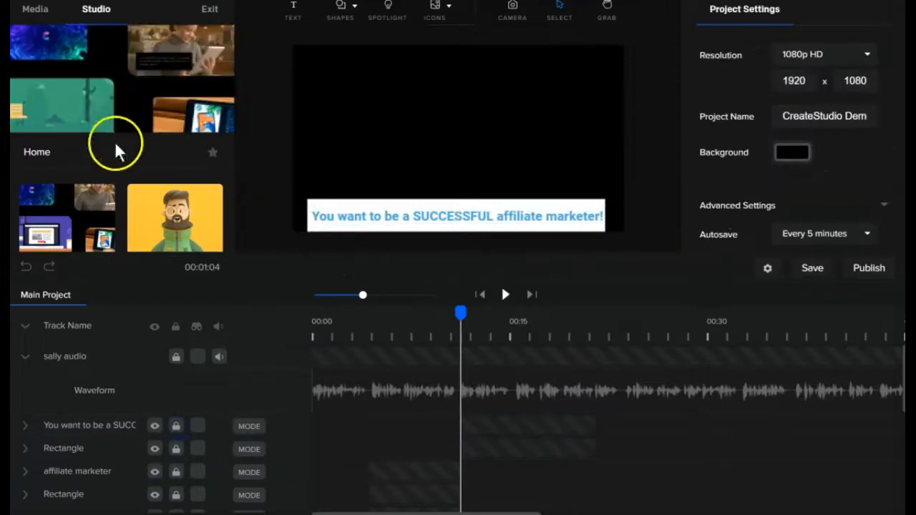
- Add the favorited "Falling money" 3D scene to the project at the playhead
{"action": "scroll", "coordinate": [90, 214], "scroll_direction": "down", "scroll_amount": 2}
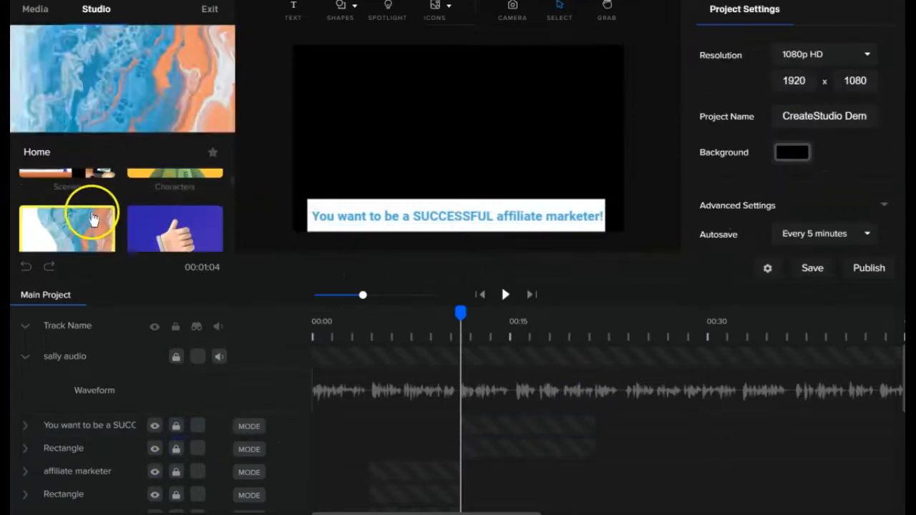
{"action": "scroll", "coordinate": [86, 194], "scroll_direction": "up", "scroll_amount": 1}
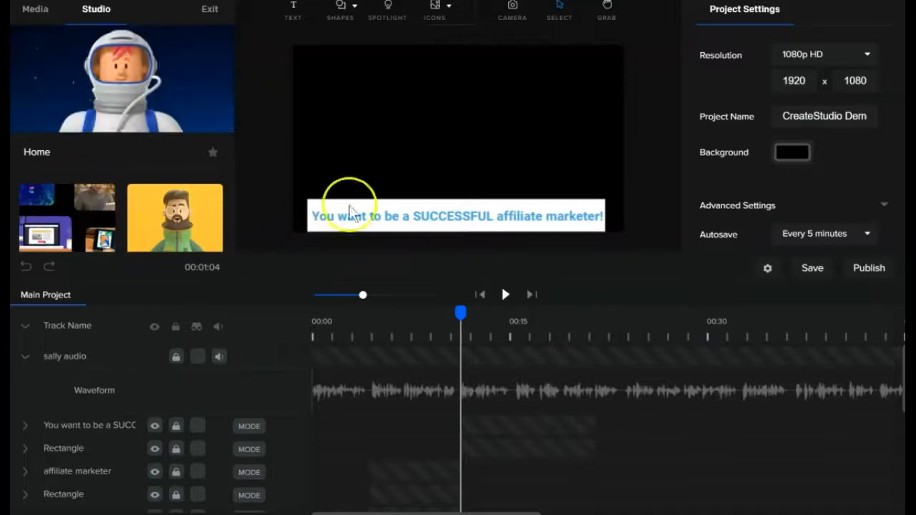
{"action": "left_click_drag", "start_coordinate": [275, 250], "coordinate": [280, 320]}
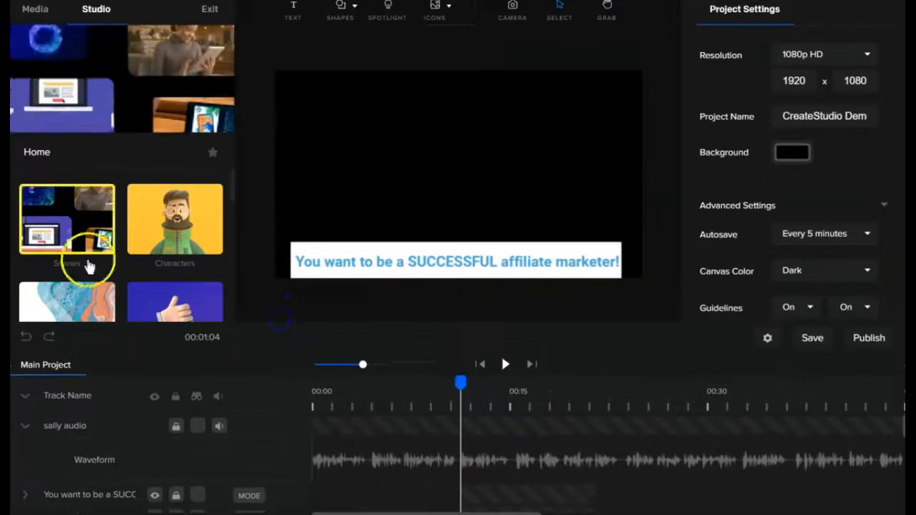
{"action": "left_click", "coordinate": [63, 221]}
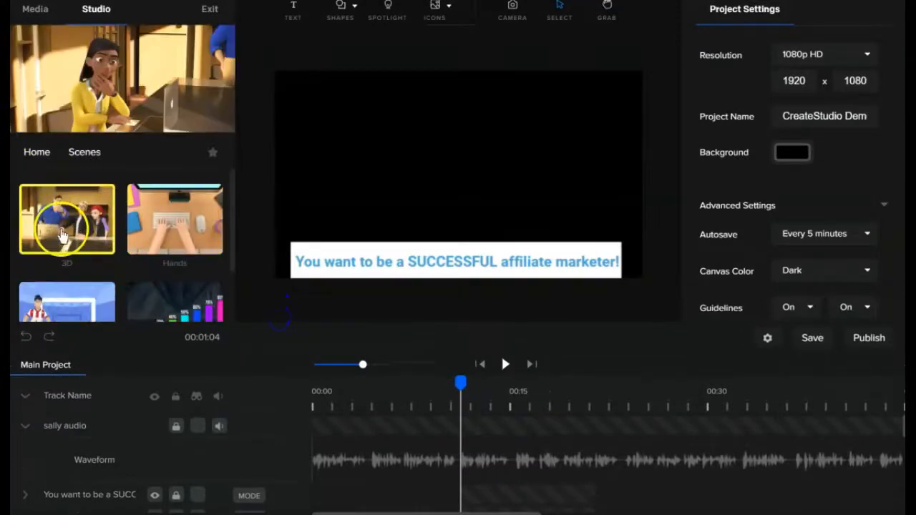
{"action": "scroll", "coordinate": [72, 308], "scroll_direction": "down", "scroll_amount": 1}
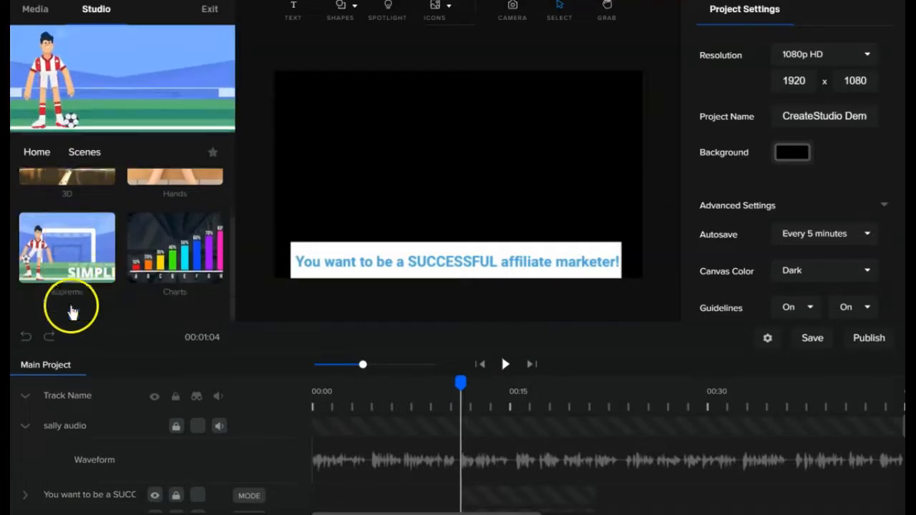
{"action": "scroll", "coordinate": [72, 304], "scroll_direction": "up", "scroll_amount": 1}
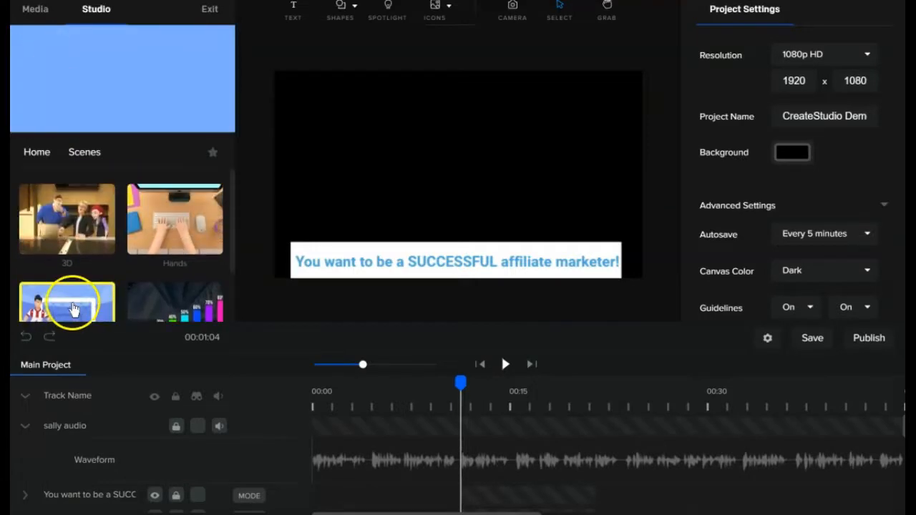
{"action": "left_click", "coordinate": [71, 225]}
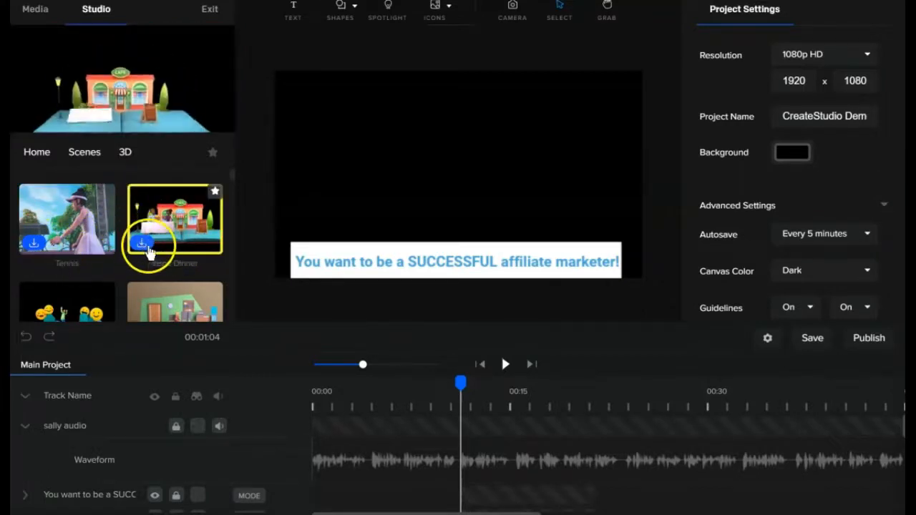
{"action": "scroll", "coordinate": [139, 254], "scroll_direction": "down", "scroll_amount": 1}
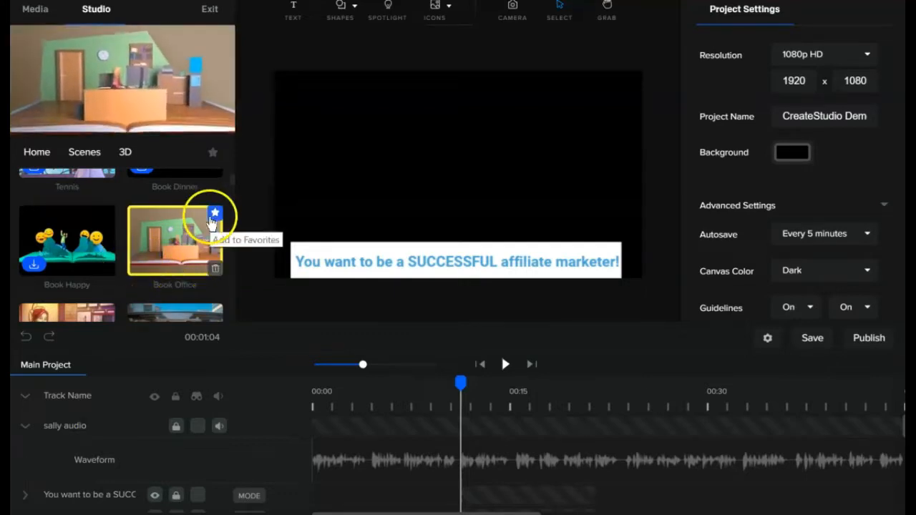
{"action": "left_click", "coordinate": [214, 156]}
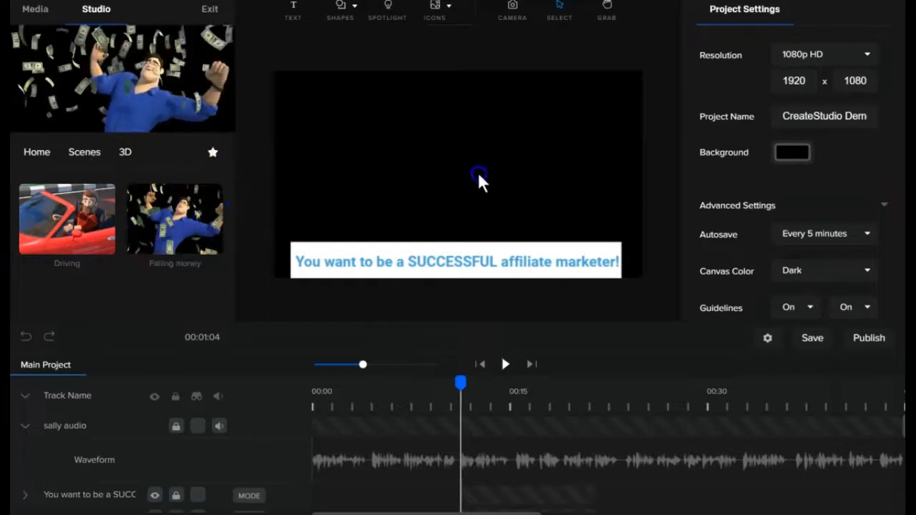
{"action": "left_click_drag", "start_coordinate": [478, 179], "coordinate": [479, 179]}
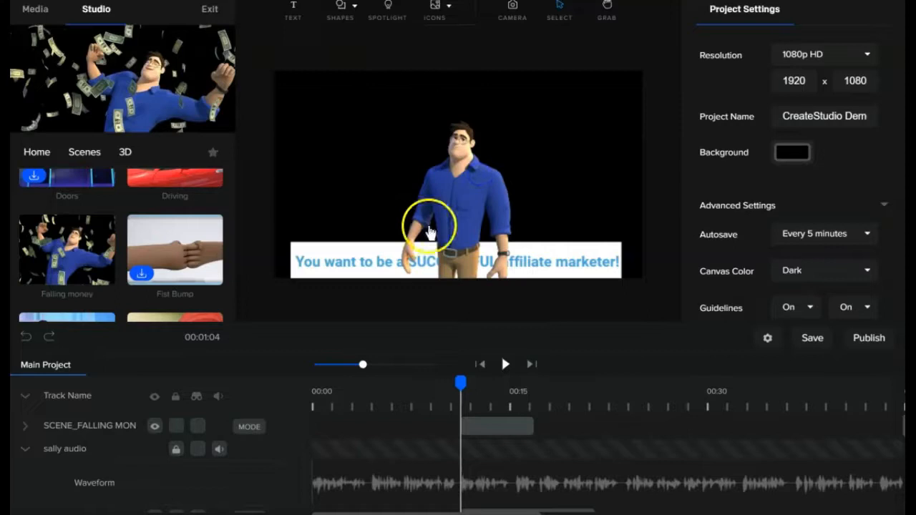
- Find the favorited "Modern Office 2" in the 3D backgrounds and add it to the project
{"action": "left_click", "coordinate": [35, 153]}
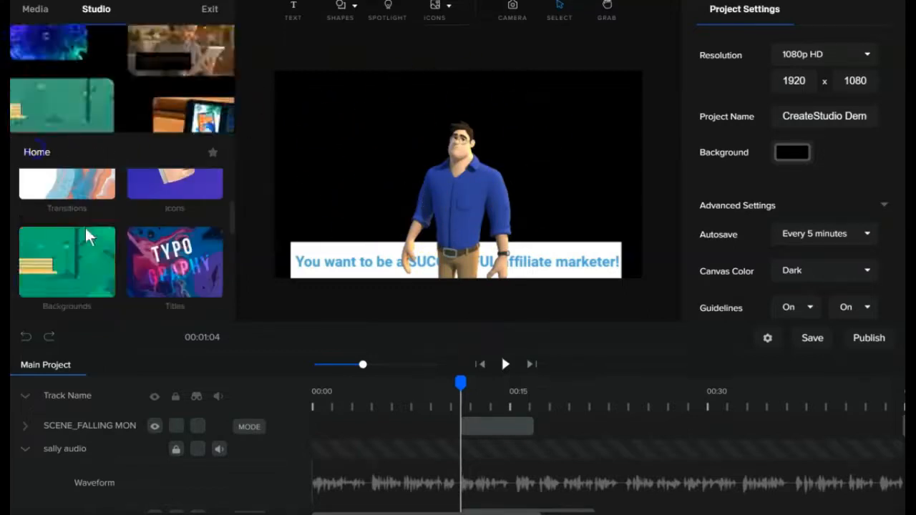
{"action": "left_click", "coordinate": [79, 262]}
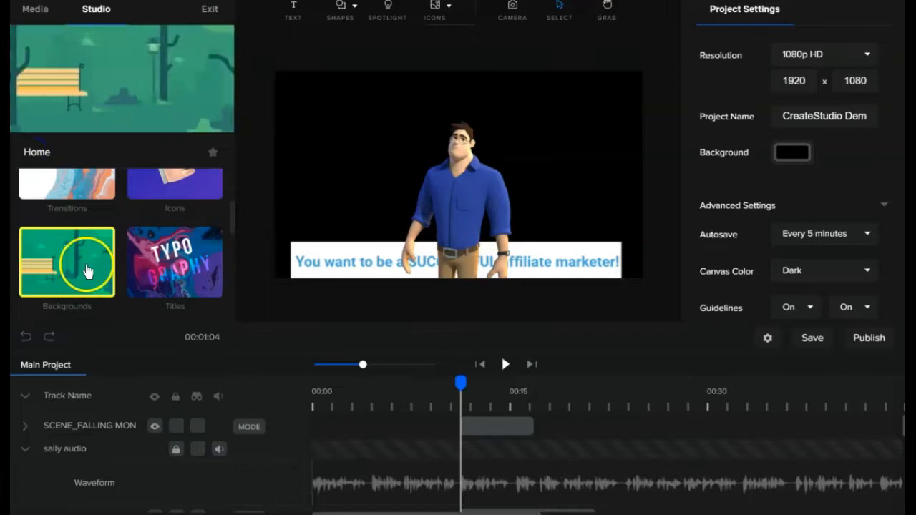
{"action": "left_click", "coordinate": [64, 219]}
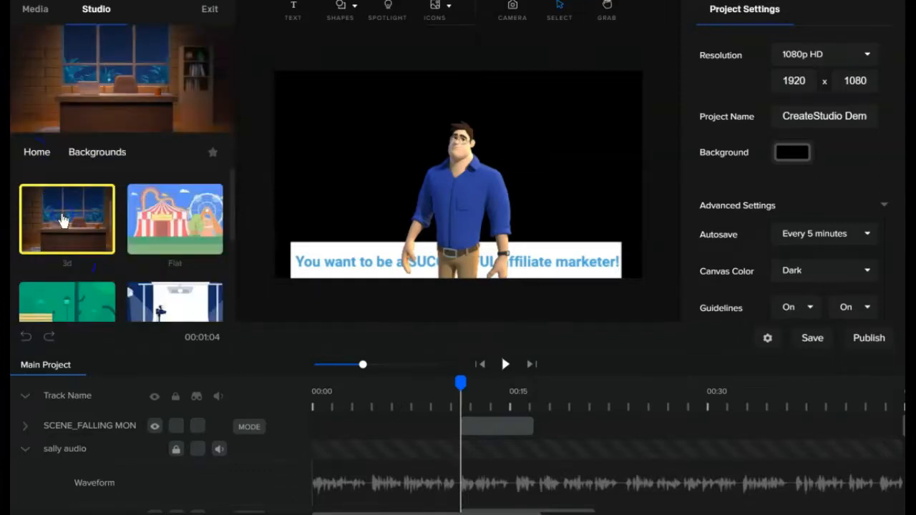
{"action": "scroll", "coordinate": [182, 294], "scroll_direction": "down", "scroll_amount": 6}
{"action": "scroll", "coordinate": [184, 293], "scroll_direction": "down", "scroll_amount": 6}
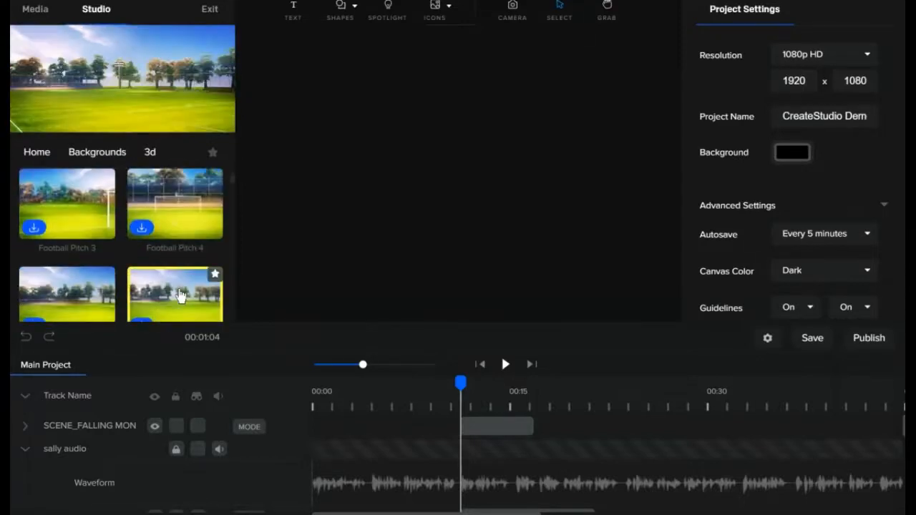
{"action": "scroll", "coordinate": [179, 296], "scroll_direction": "down", "scroll_amount": 6}
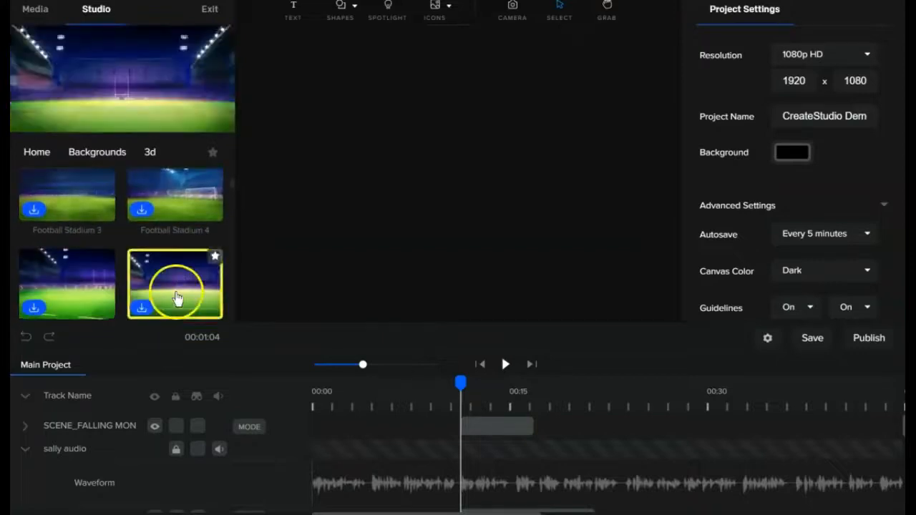
{"action": "scroll", "coordinate": [177, 299], "scroll_direction": "down", "scroll_amount": 8}
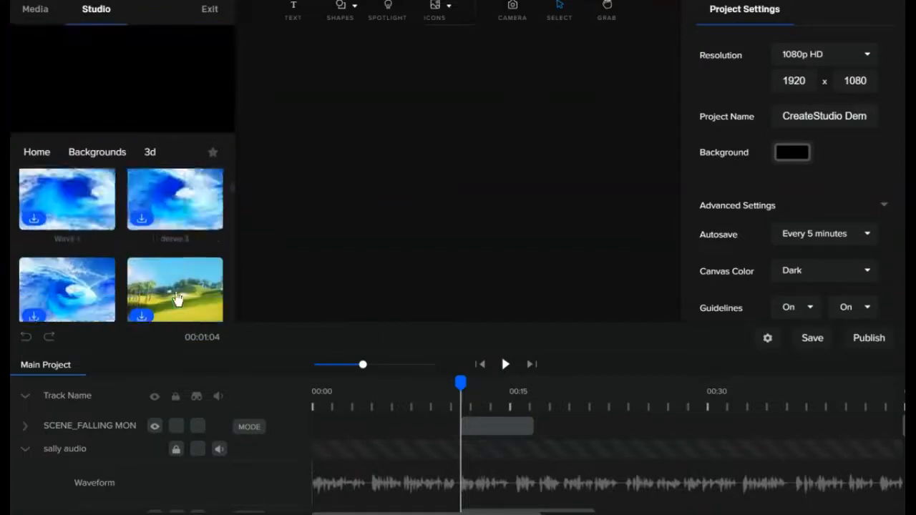
{"action": "scroll", "coordinate": [177, 297], "scroll_direction": "down", "scroll_amount": 2}
{"action": "left_click", "coordinate": [176, 209]}
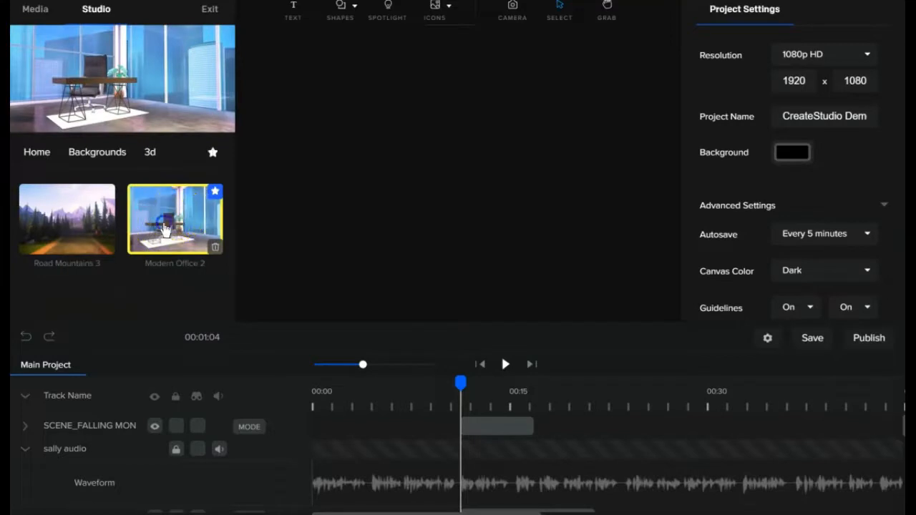
{"action": "left_click", "coordinate": [395, 180]}
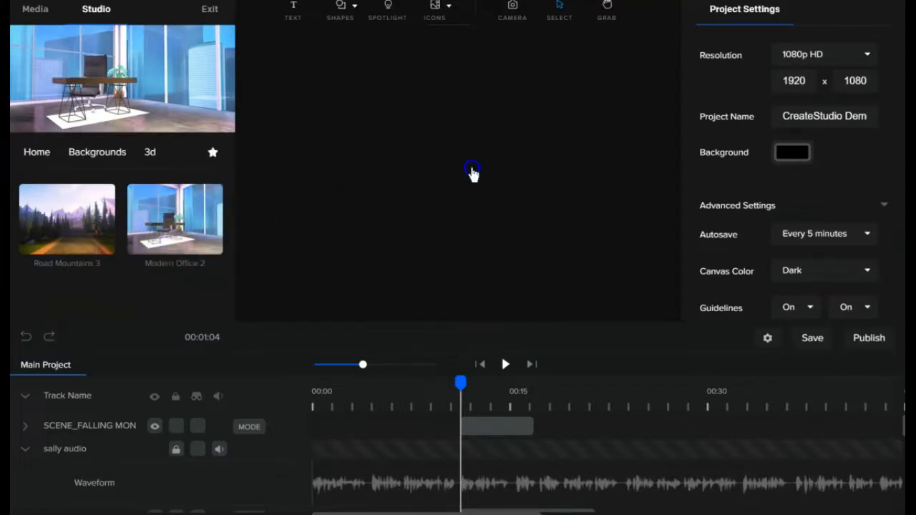
- Enlarge the timeline area and move the "sally audio" track above all other tracks
{"action": "left_click_drag", "start_coordinate": [497, 311], "coordinate": [503, 257]}
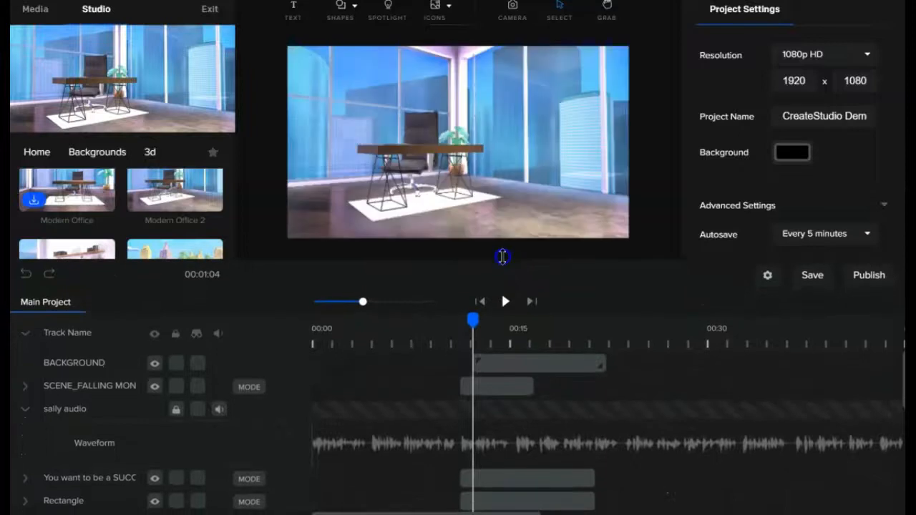
{"action": "left_click_drag", "start_coordinate": [79, 409], "coordinate": [84, 356]}
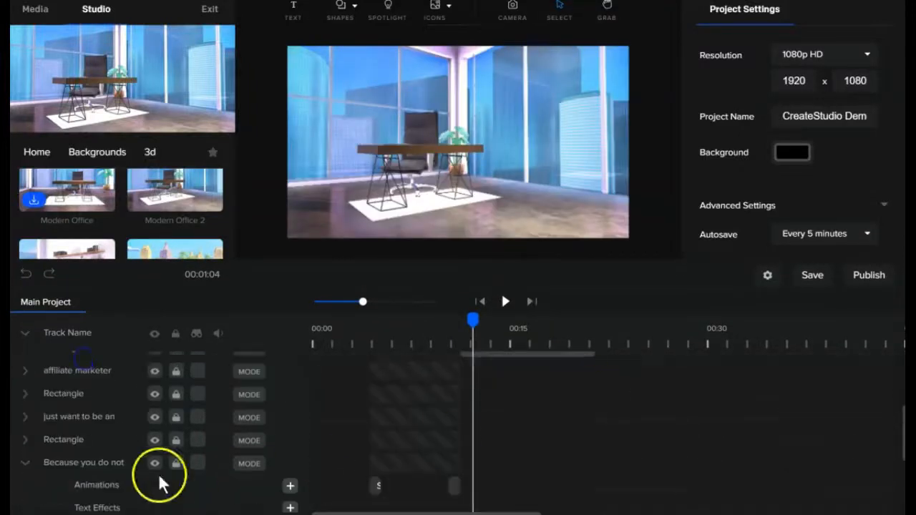
{"action": "scroll", "coordinate": [81, 406], "scroll_direction": "up", "scroll_amount": 2}
{"action": "left_click", "coordinate": [466, 423]}
{"action": "left_click", "coordinate": [477, 403]}
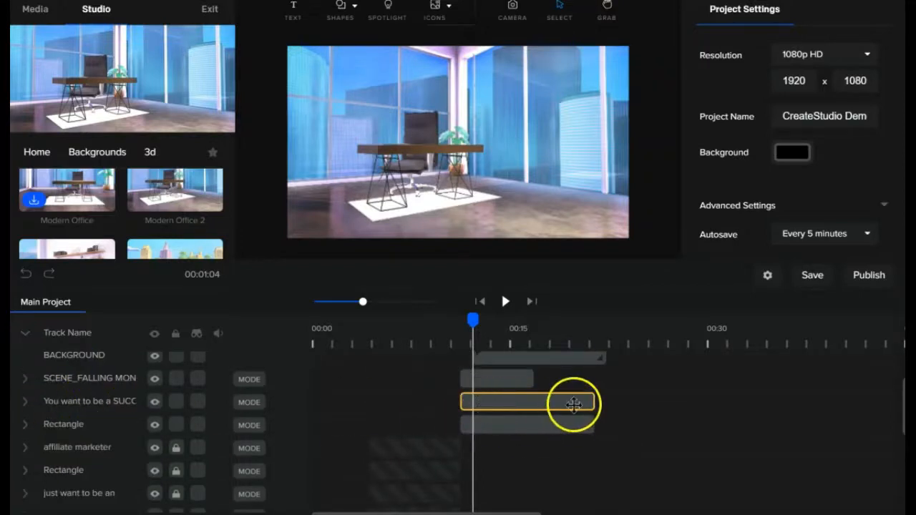
- Place the office background track beneath the falling money scene and match its clip's start and end to the "You want to be a SUCCESSFUL affiliate marketer!" clip
{"action": "left_click_drag", "start_coordinate": [79, 354], "coordinate": [104, 378]}
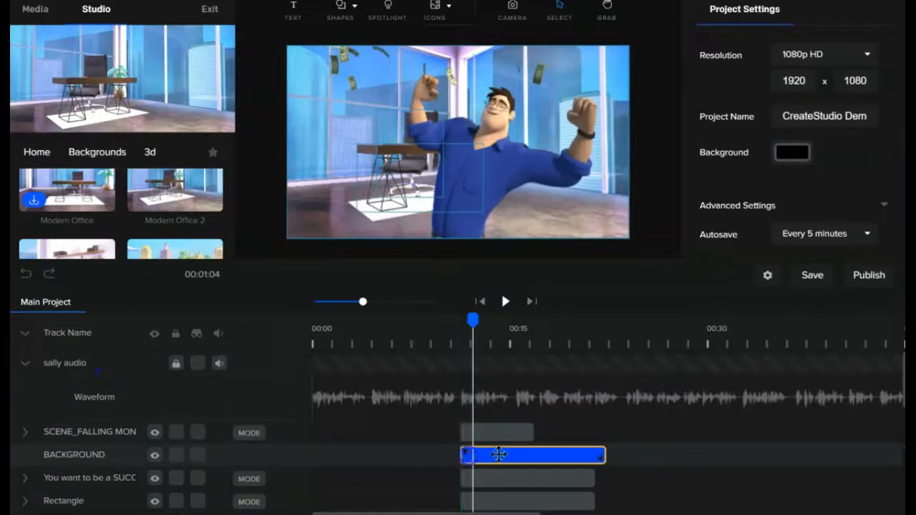
{"action": "left_click_drag", "start_coordinate": [605, 454], "coordinate": [536, 454]}
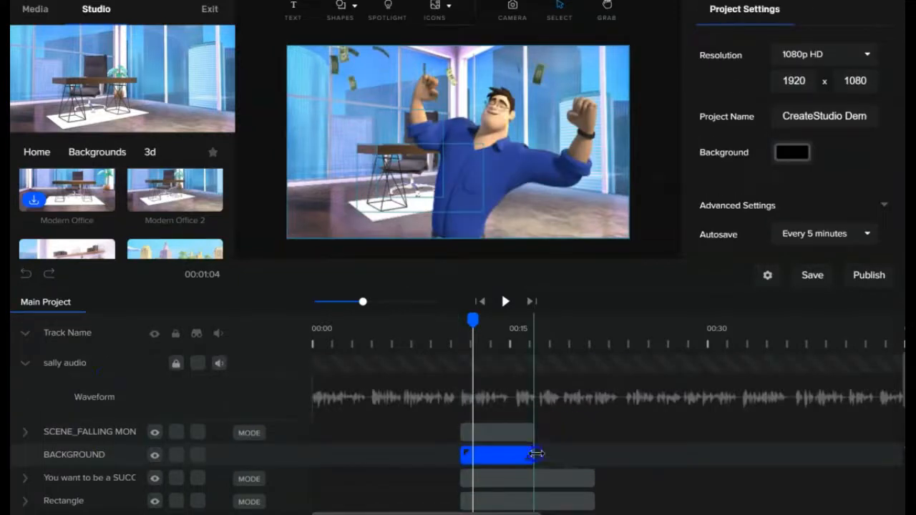
- Try to extend the falling money scene clip to the end of the background clip
{"action": "left_click", "coordinate": [486, 433]}
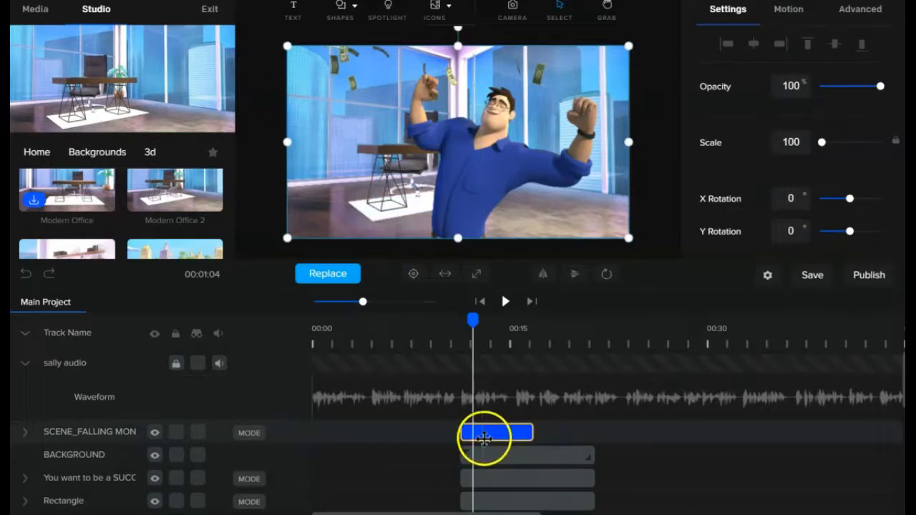
{"action": "left_click", "coordinate": [503, 433]}
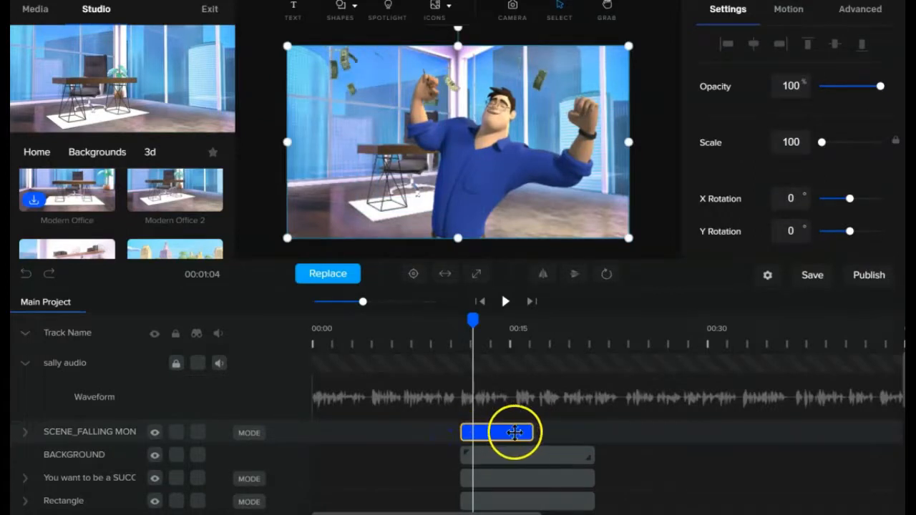
{"action": "left_click_drag", "start_coordinate": [568, 431], "coordinate": [534, 432]}
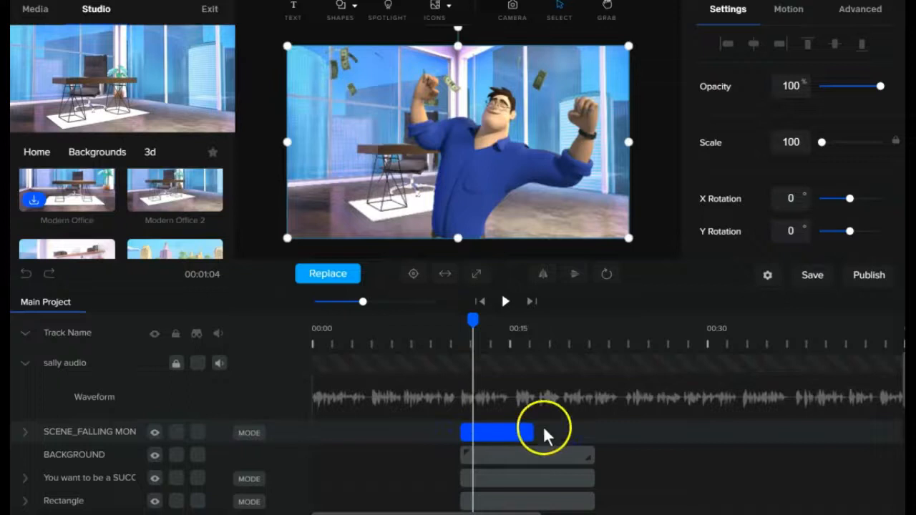
{"action": "left_click", "coordinate": [491, 432]}
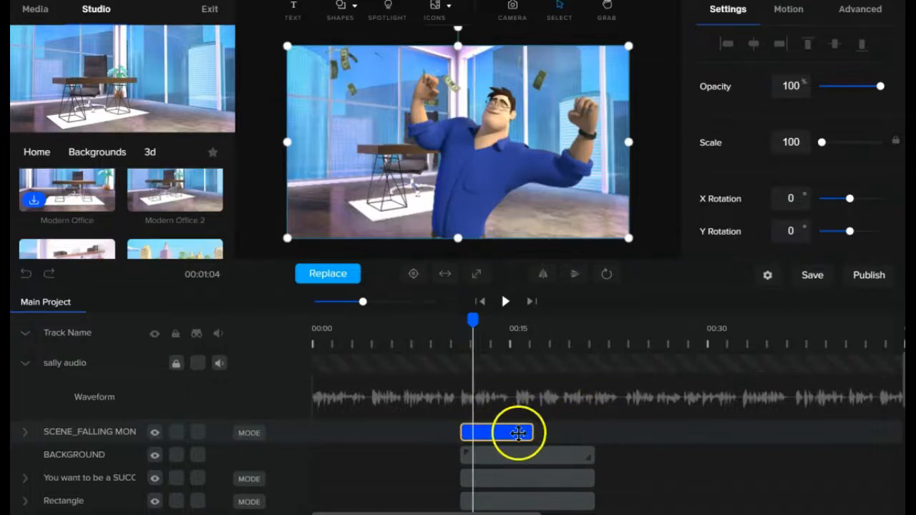
- Layer the "You want to be a SUCCESSFUL affiliate marketer!" text and its rectangle above the falling money scene
{"action": "left_click", "coordinate": [466, 342]}
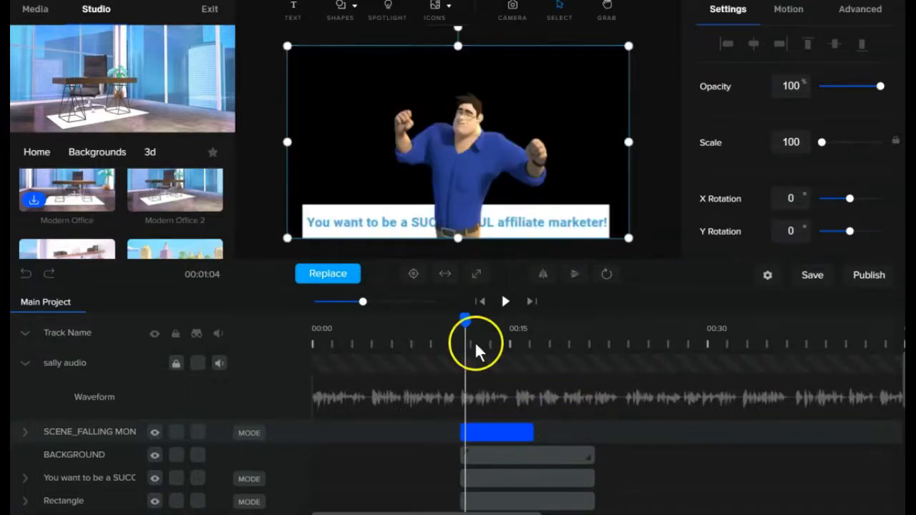
{"action": "left_click", "coordinate": [478, 343]}
{"action": "left_click", "coordinate": [574, 343]}
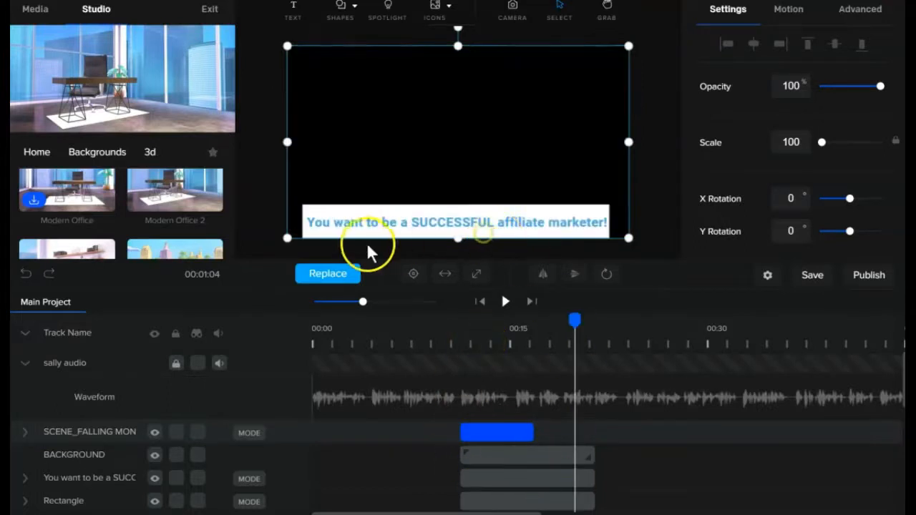
{"action": "left_click", "coordinate": [490, 348]}
{"action": "scroll", "coordinate": [67, 382], "scroll_direction": "down", "scroll_amount": 5}
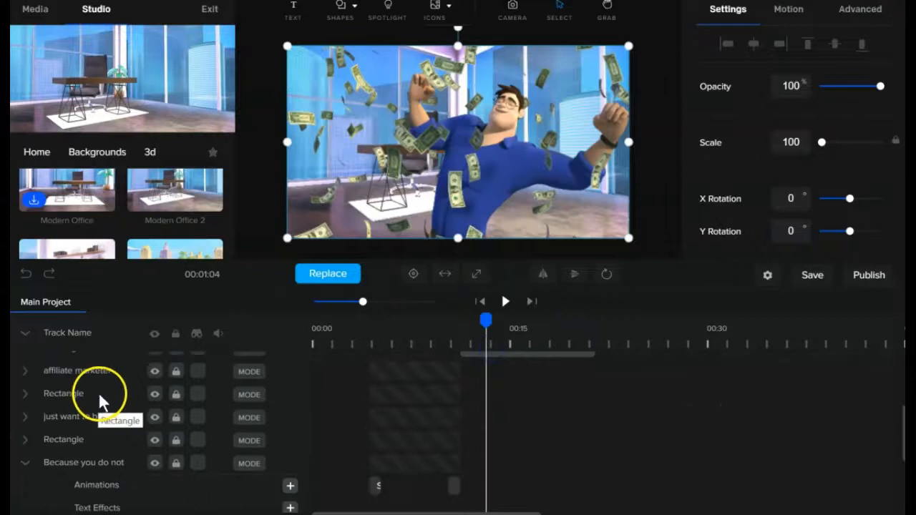
{"action": "scroll", "coordinate": [98, 391], "scroll_direction": "up", "scroll_amount": 3}
{"action": "left_click_drag", "start_coordinate": [91, 376], "coordinate": [85, 421]}
{"action": "left_click_drag", "start_coordinate": [96, 351], "coordinate": [91, 437]}
- Scrub through the falling money scene to check the title overlay and where the scene clip ends relative to the background
{"action": "left_click", "coordinate": [495, 341]}
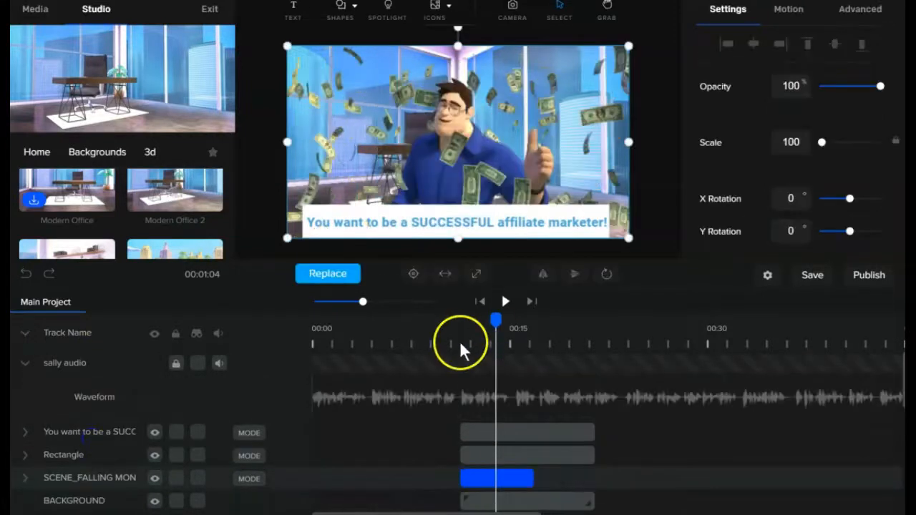
{"action": "left_click_drag", "start_coordinate": [460, 340], "coordinate": [479, 341]}
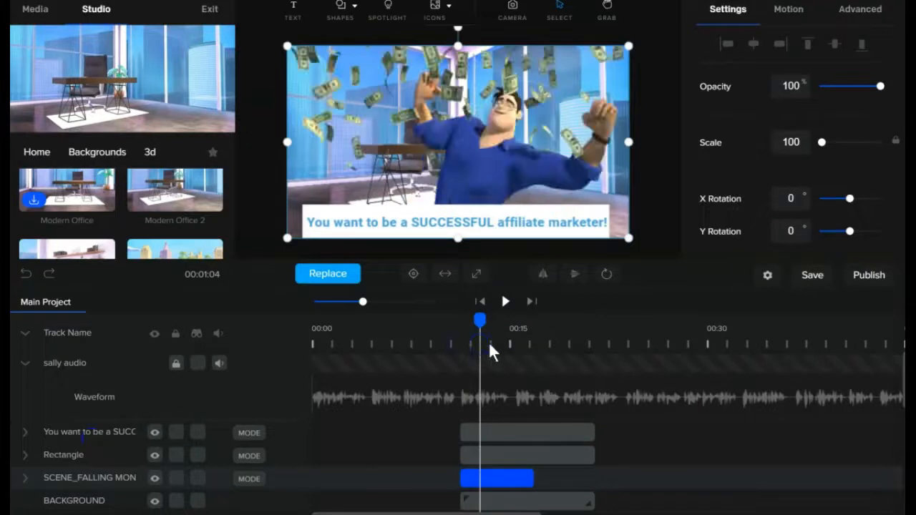
{"action": "left_click", "coordinate": [489, 342]}
{"action": "left_click", "coordinate": [508, 343]}
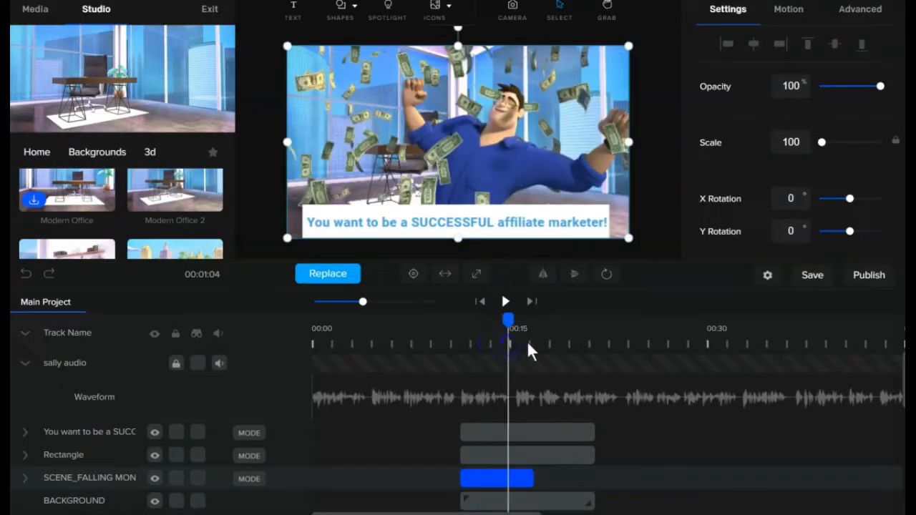
{"action": "left_click", "coordinate": [535, 342]}
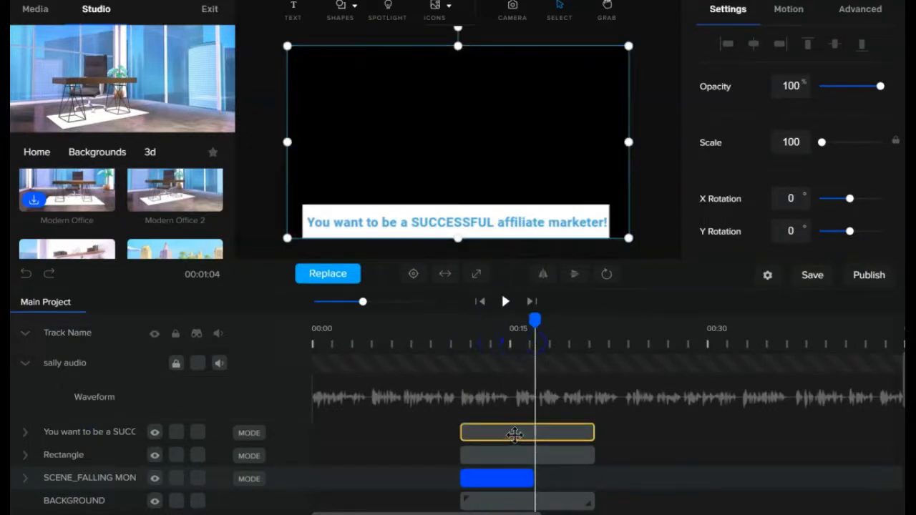
- Apply the Right / Left slide in-and-out motion to the "You want to be a SUCCESSFUL affiliate marketer!" text
{"action": "left_click", "coordinate": [519, 430]}
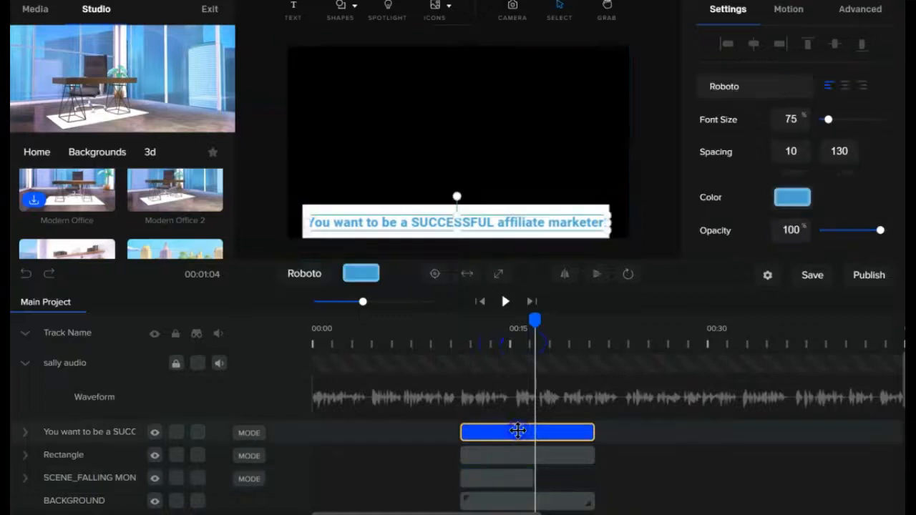
{"action": "left_click", "coordinate": [788, 10]}
{"action": "left_click", "coordinate": [724, 199]}
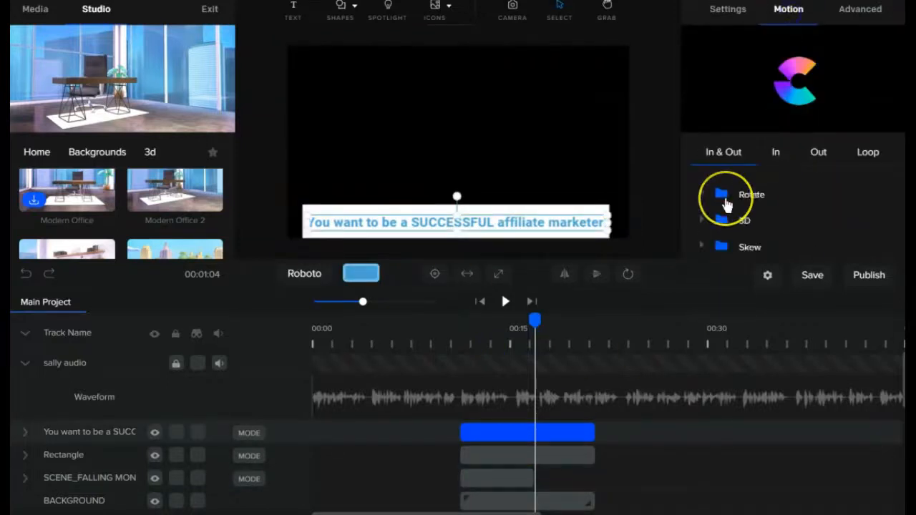
{"action": "left_click", "coordinate": [727, 204]}
{"action": "left_click", "coordinate": [721, 239]}
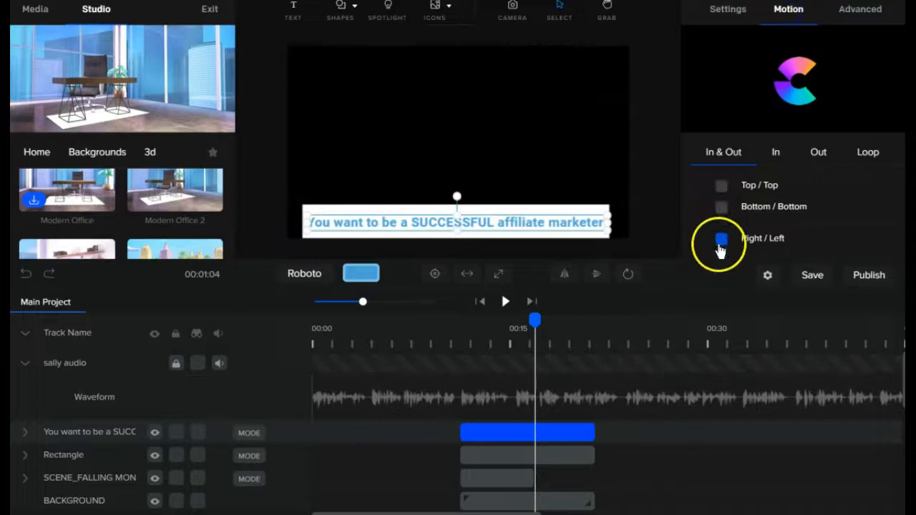
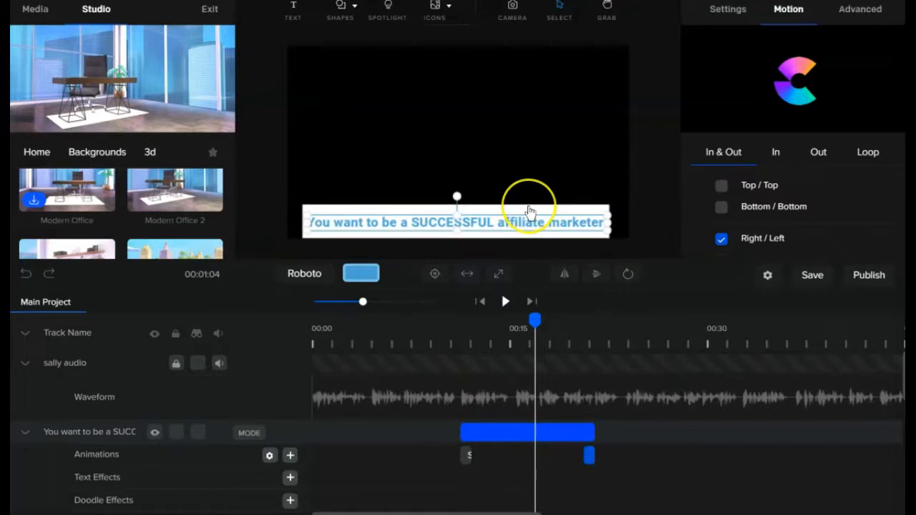
- Copy the slide animations of the "You want to be a SUCCESSFUL affiliate marketer!" text onto its background rectangle
{"action": "scroll", "coordinate": [465, 461], "scroll_direction": "down", "scroll_amount": 1}
{"action": "left_click", "coordinate": [471, 447]}
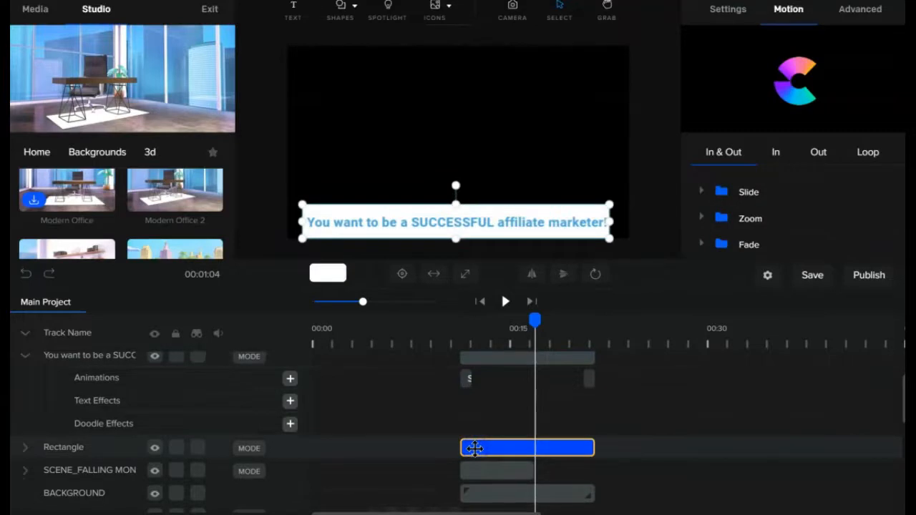
{"action": "key", "text": "ctrl+v"}
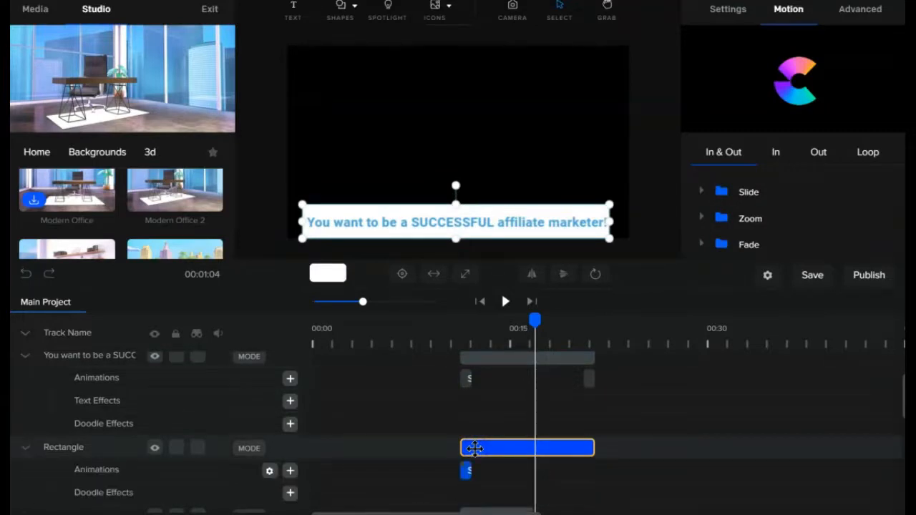
{"action": "left_click", "coordinate": [465, 470]}
{"action": "left_click", "coordinate": [466, 377]}
{"action": "left_click", "coordinate": [589, 379]}
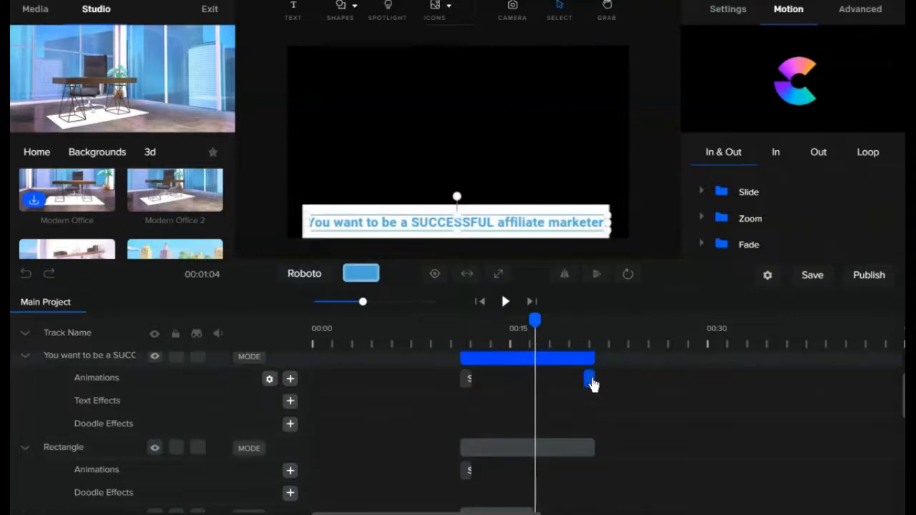
{"action": "left_click", "coordinate": [515, 416]}
{"action": "left_click", "coordinate": [468, 228]}
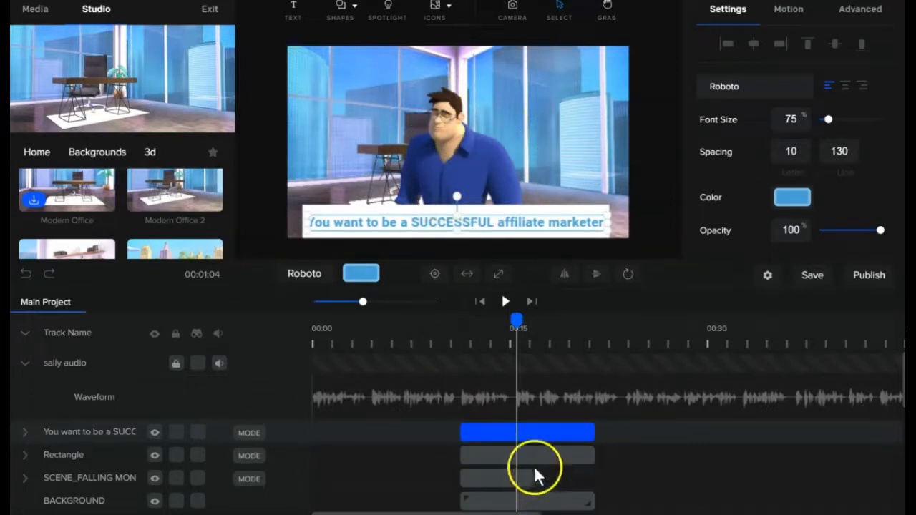
- Find the 3D character Dominic in the studio library and add him at the end of the falling money scene clip
{"action": "left_click", "coordinate": [533, 341]}
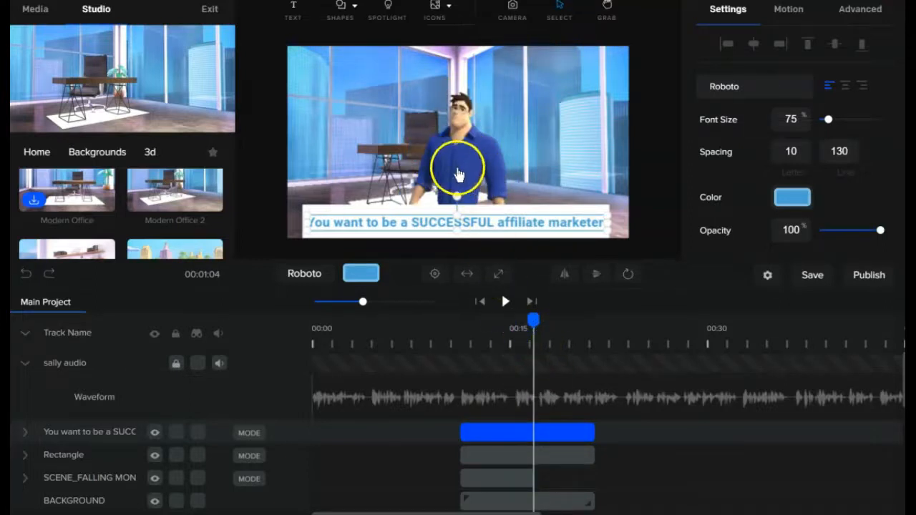
{"action": "left_click", "coordinate": [37, 152]}
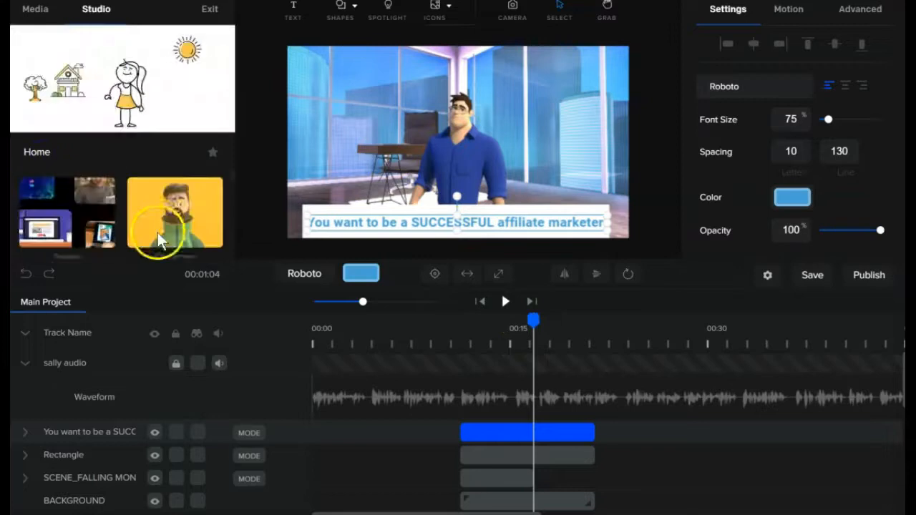
{"action": "scroll", "coordinate": [163, 229], "scroll_direction": "down", "scroll_amount": 2}
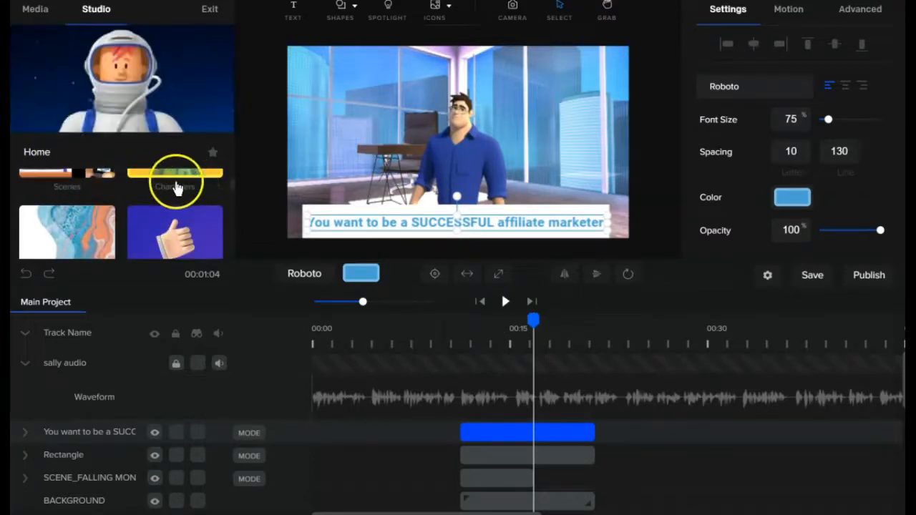
{"action": "left_click", "coordinate": [180, 185]}
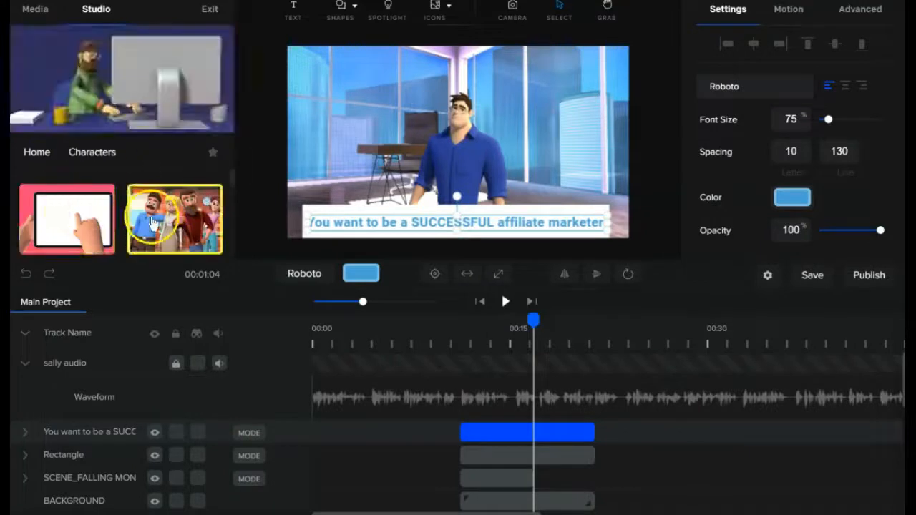
{"action": "scroll", "coordinate": [186, 221], "scroll_direction": "down", "scroll_amount": 2}
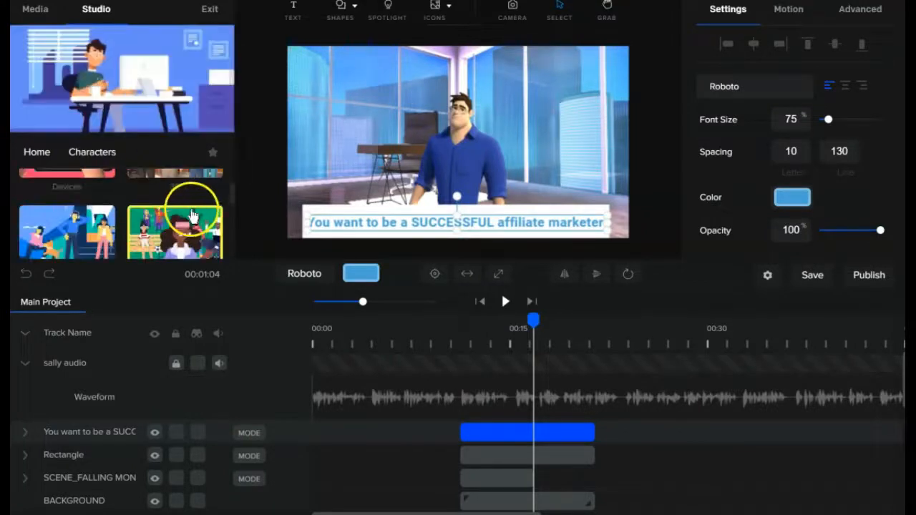
{"action": "scroll", "coordinate": [72, 222], "scroll_direction": "down", "scroll_amount": 5}
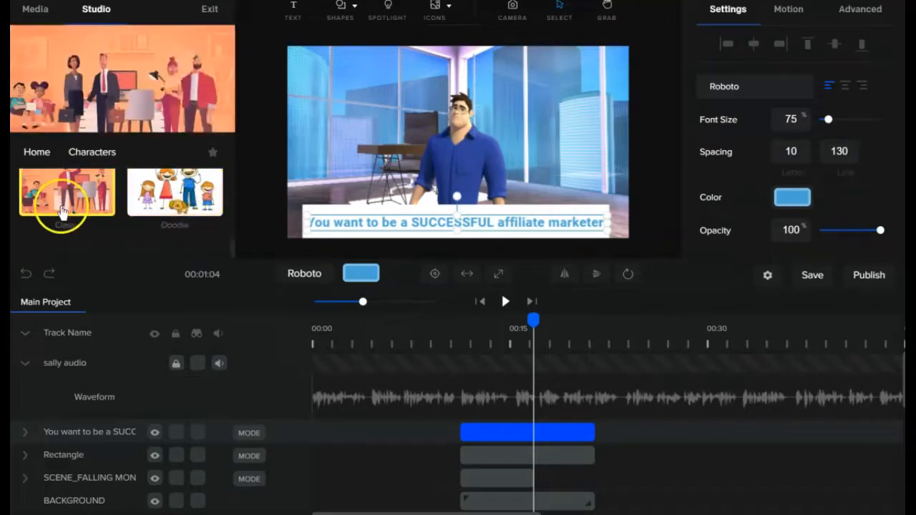
{"action": "scroll", "coordinate": [62, 205], "scroll_direction": "up", "scroll_amount": 1}
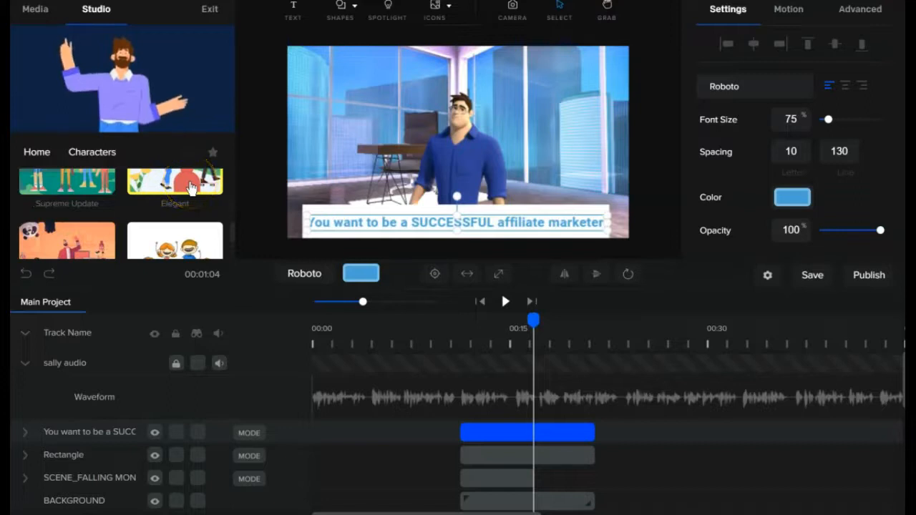
{"action": "scroll", "coordinate": [191, 187], "scroll_direction": "up", "scroll_amount": 2}
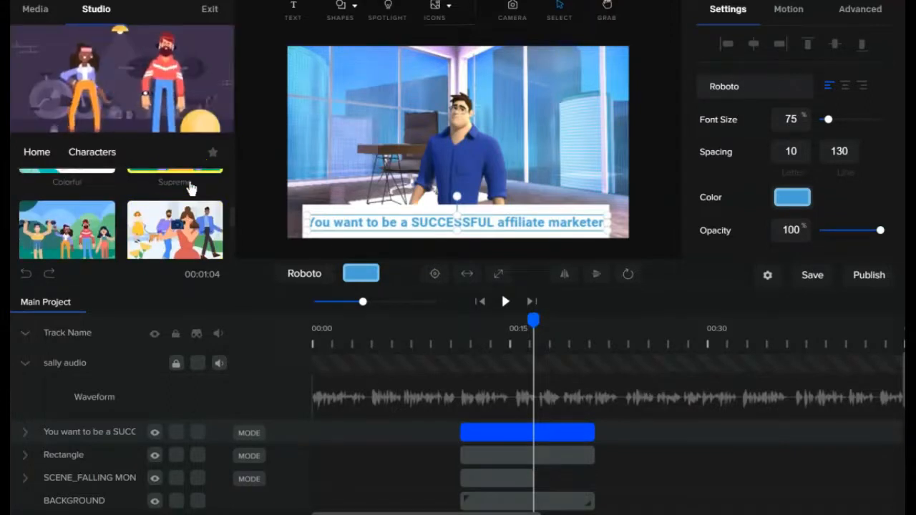
{"action": "scroll", "coordinate": [191, 187], "scroll_direction": "up", "scroll_amount": 3}
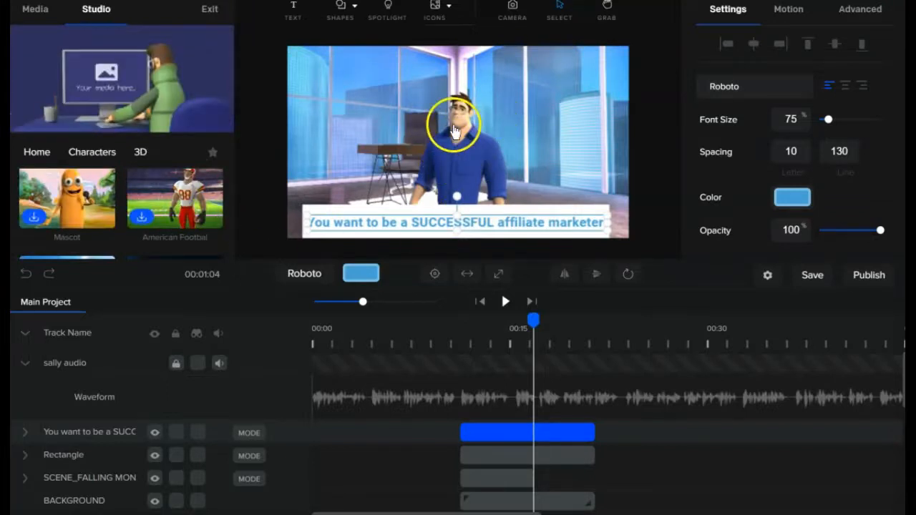
{"action": "scroll", "coordinate": [165, 200], "scroll_direction": "up", "scroll_amount": 3}
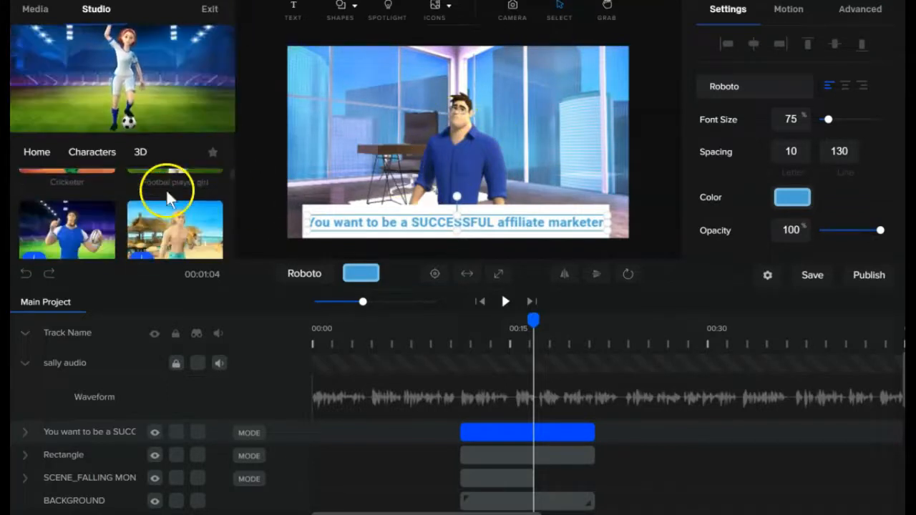
{"action": "scroll", "coordinate": [169, 199], "scroll_direction": "down", "scroll_amount": 3}
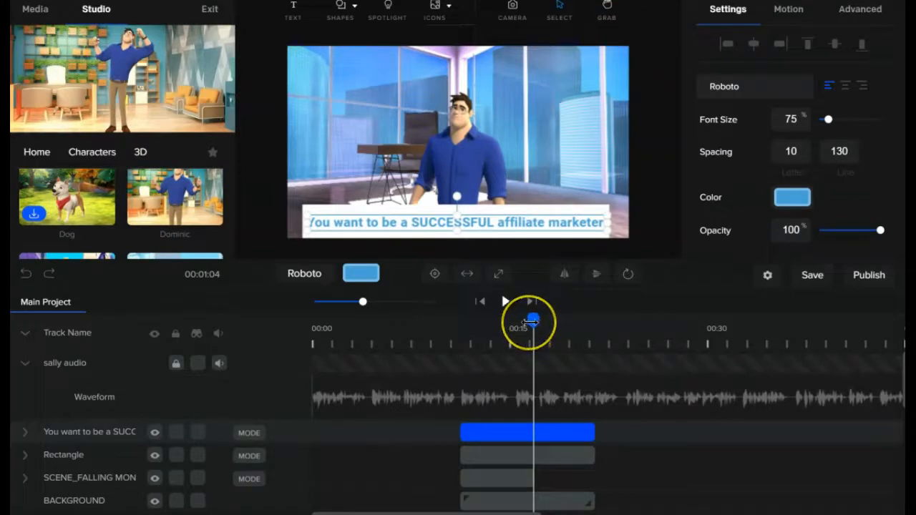
{"action": "left_click_drag", "start_coordinate": [176, 200], "coordinate": [527, 133]}
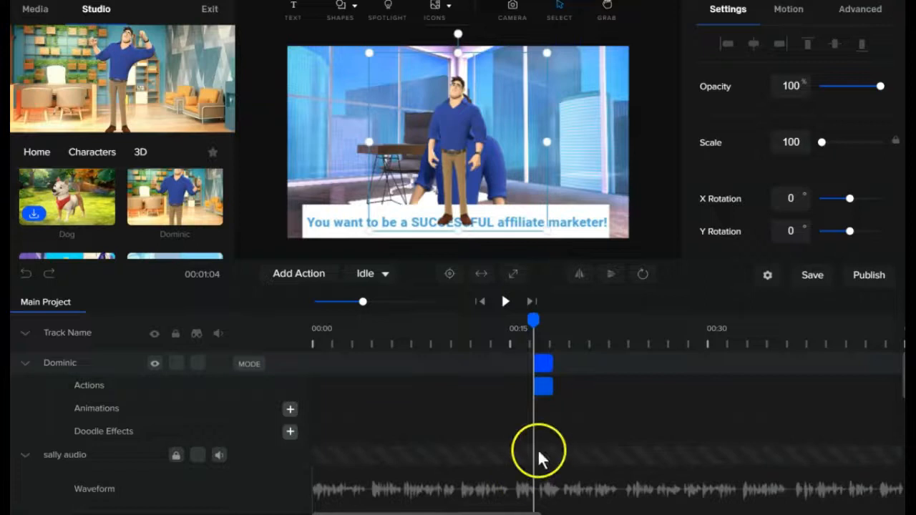
- Enlarge Dominic to a scale of 173 and position him to match the man at the end of the falling money scene
{"action": "left_click", "coordinate": [541, 342]}
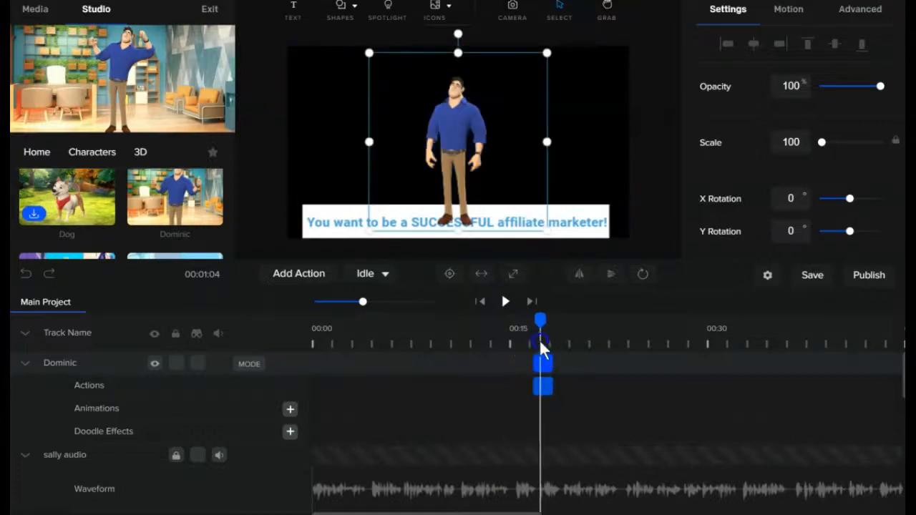
{"action": "left_click", "coordinate": [532, 342]}
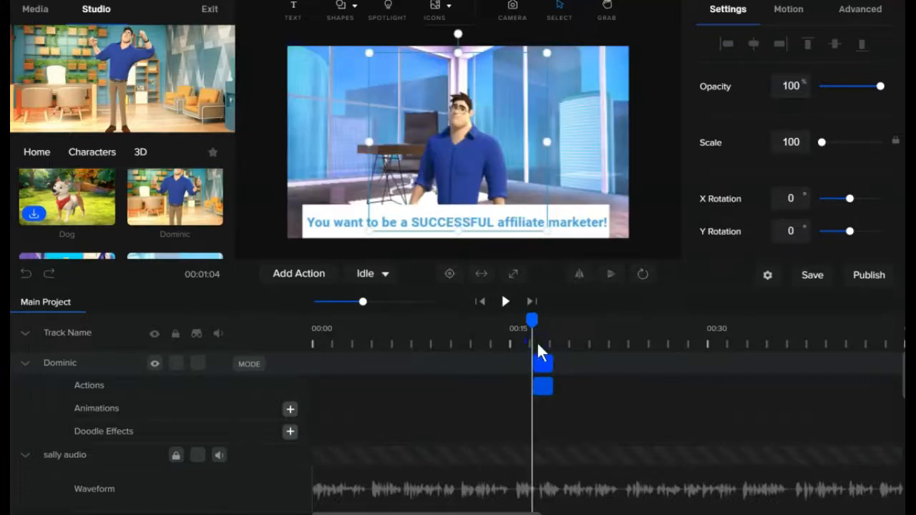
{"action": "left_click", "coordinate": [537, 341]}
{"action": "left_click", "coordinate": [481, 162]}
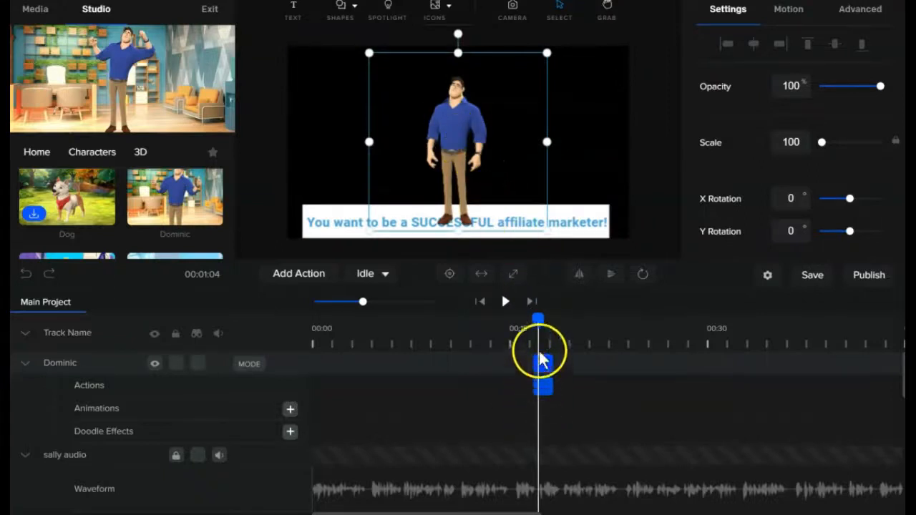
{"action": "left_click_drag", "start_coordinate": [367, 235], "coordinate": [242, 334]}
{"action": "left_click", "coordinate": [530, 343]}
{"action": "left_click", "coordinate": [467, 153]}
{"action": "left_click", "coordinate": [542, 287]}
{"action": "left_click", "coordinate": [542, 342]}
{"action": "left_click_drag", "start_coordinate": [382, 172], "coordinate": [476, 174]}
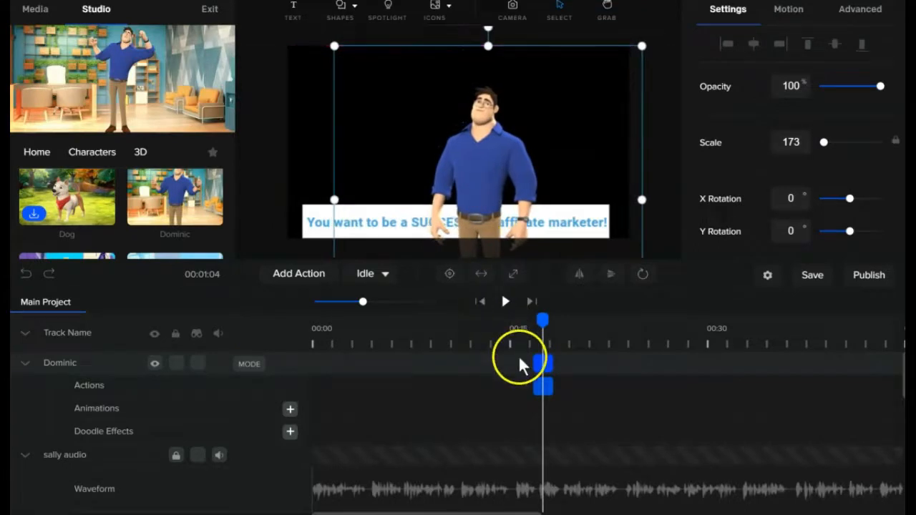
- Try to lengthen the Dominic clip beyond the duration of its Idle action
{"action": "left_click_drag", "start_coordinate": [363, 302], "coordinate": [390, 302]}
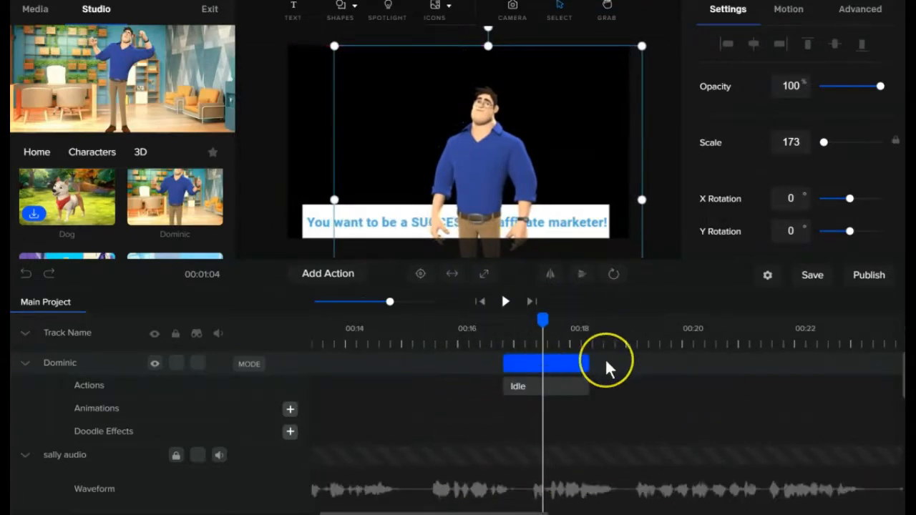
{"action": "left_click", "coordinate": [545, 362]}
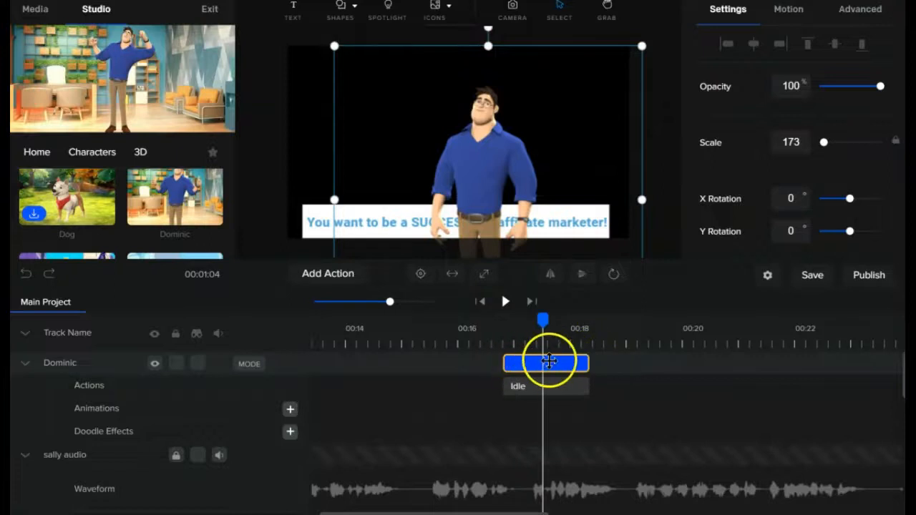
{"action": "left_click_drag", "start_coordinate": [538, 360], "coordinate": [527, 388]}
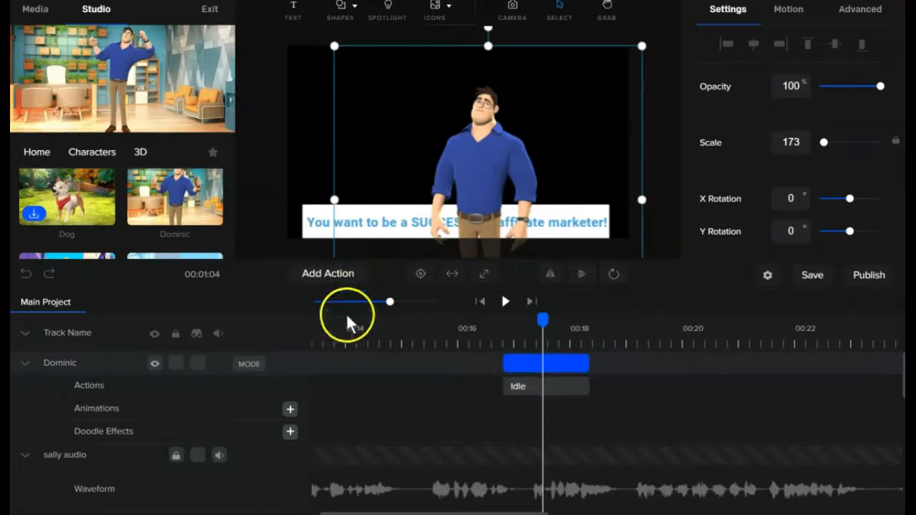
{"action": "left_click", "coordinate": [334, 276]}
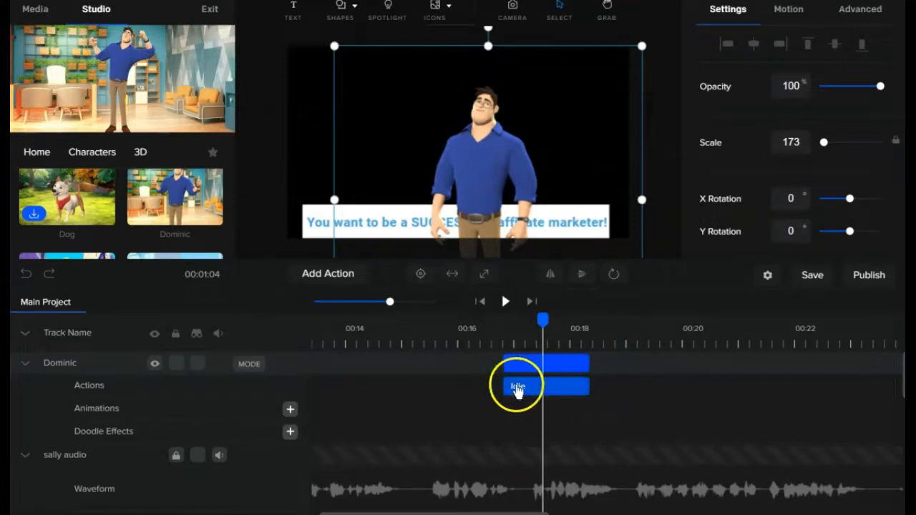
{"action": "left_click_drag", "start_coordinate": [589, 364], "coordinate": [636, 363]}
- Change Dominic's Idle action to Happy and scrub through his clip to preview the movement
{"action": "left_click", "coordinate": [558, 390]}
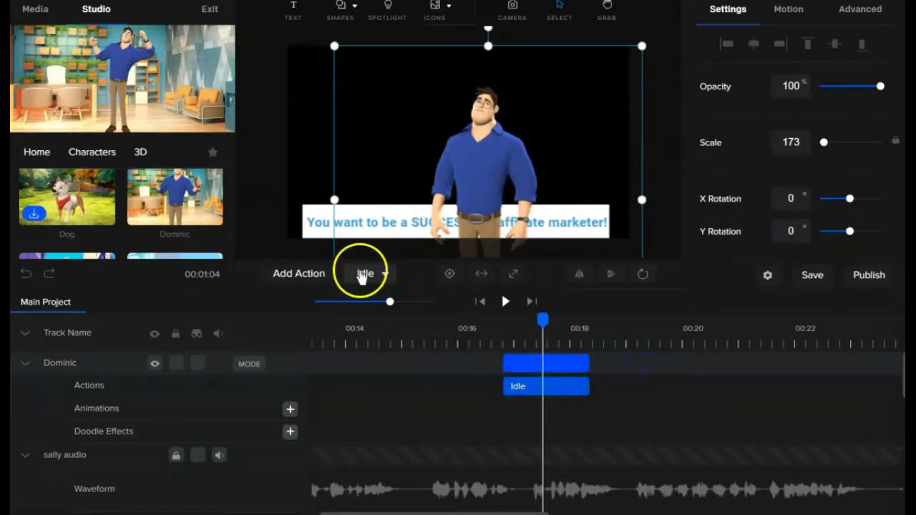
{"action": "left_click", "coordinate": [364, 274]}
{"action": "left_click", "coordinate": [367, 154]}
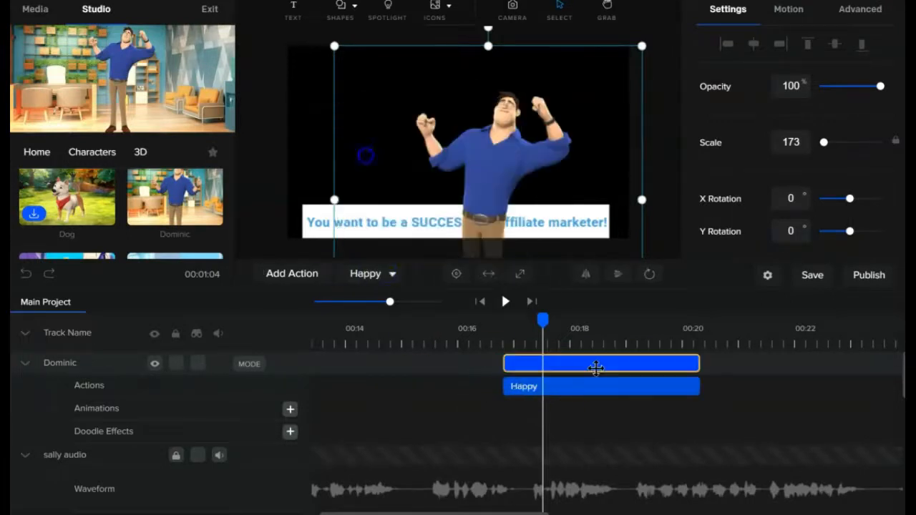
{"action": "left_click_drag", "start_coordinate": [560, 345], "coordinate": [688, 338]}
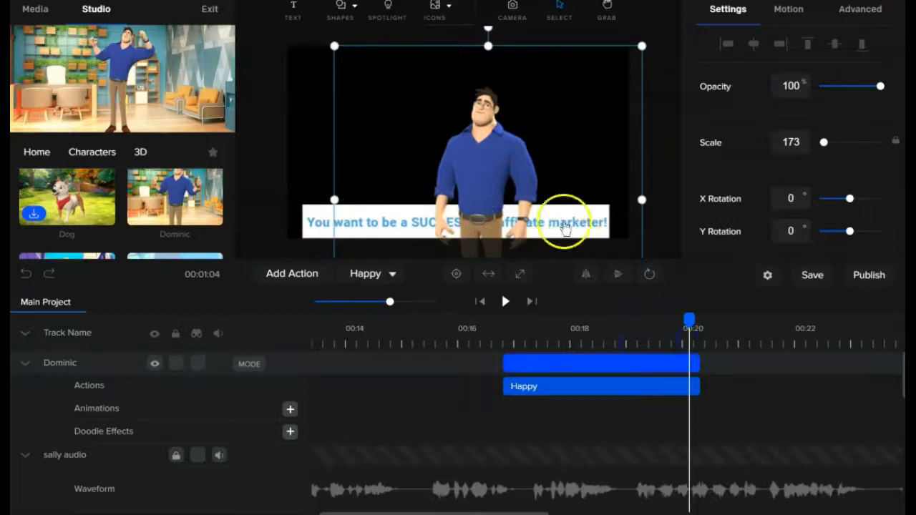
- Move the Dominic layer below the caption text and its rectangle, and extend the background clip past the 22-second mark
{"action": "left_click_drag", "start_coordinate": [69, 367], "coordinate": [80, 414]}
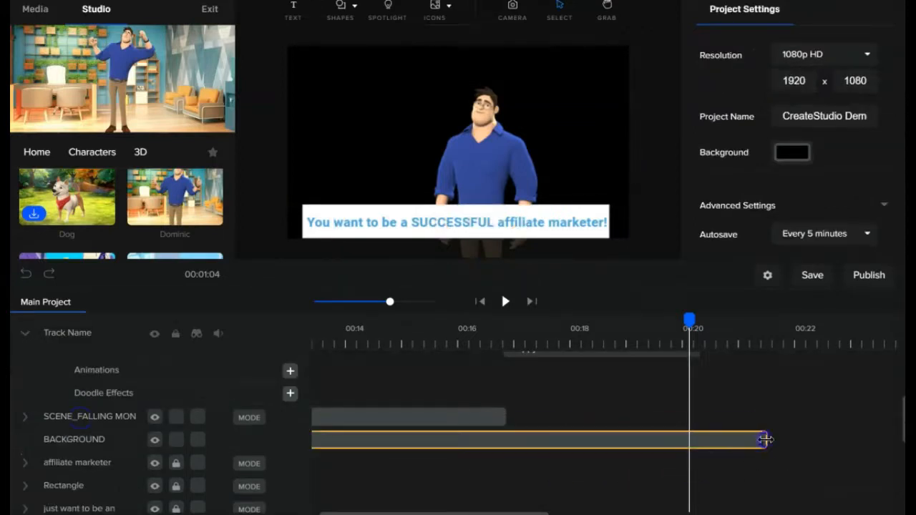
{"action": "left_click_drag", "start_coordinate": [765, 439], "coordinate": [805, 444]}
{"action": "scroll", "coordinate": [723, 361], "scroll_direction": "up", "scroll_amount": 1}
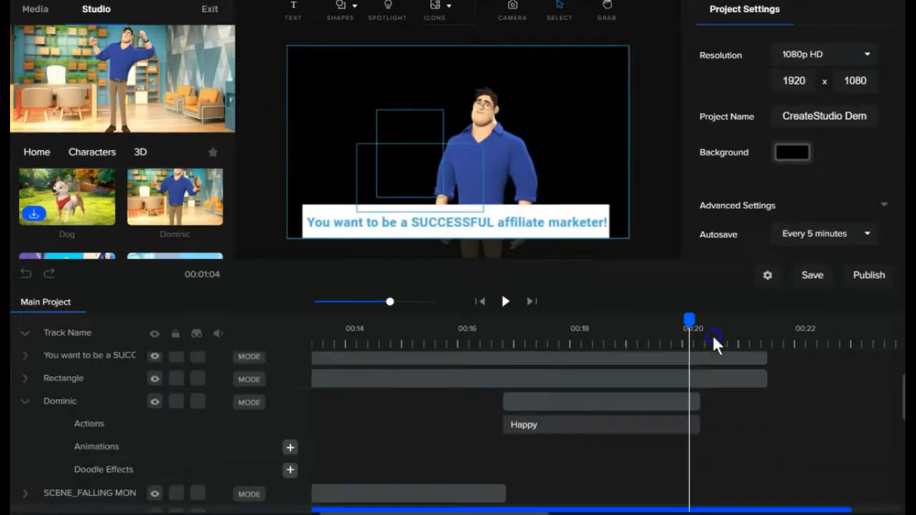
{"action": "left_click", "coordinate": [615, 345]}
{"action": "left_click", "coordinate": [649, 343]}
{"action": "left_click", "coordinate": [552, 346]}
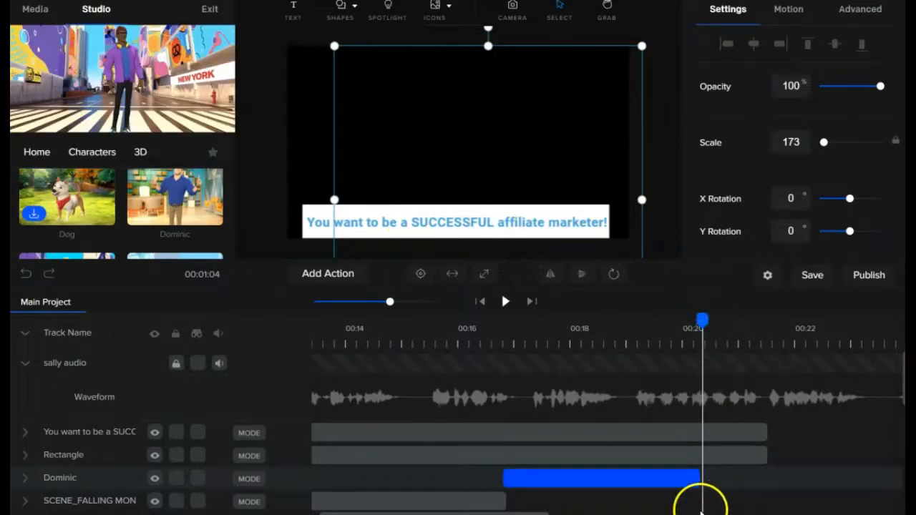
- Look through the studio library's categories from Scenes to Doodle, including the available transitions
{"action": "left_click", "coordinate": [36, 154]}
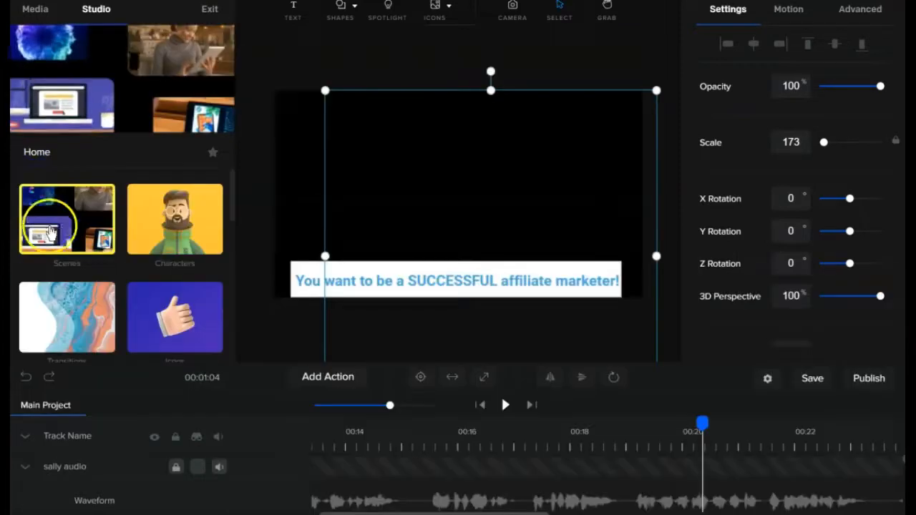
{"action": "scroll", "coordinate": [179, 244], "scroll_direction": "down", "scroll_amount": 1}
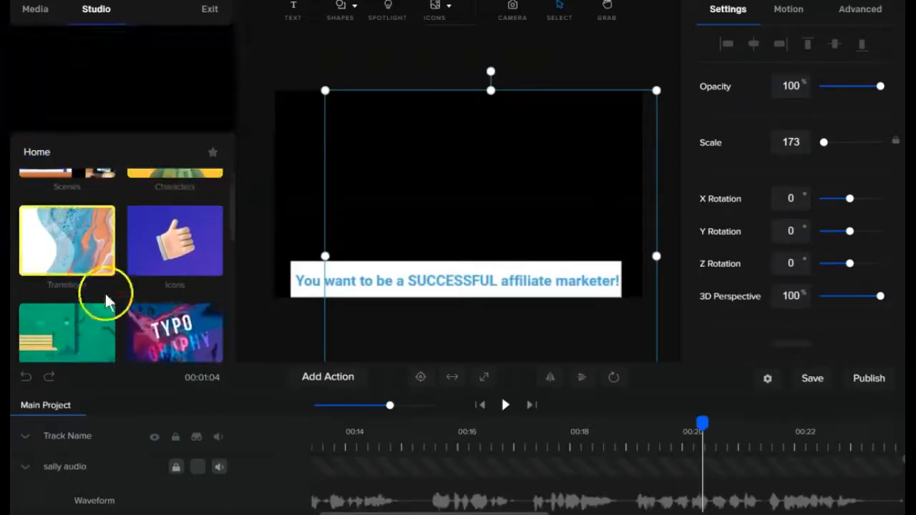
{"action": "left_click", "coordinate": [78, 245]}
{"action": "scroll", "coordinate": [122, 236], "scroll_direction": "up", "scroll_amount": 1}
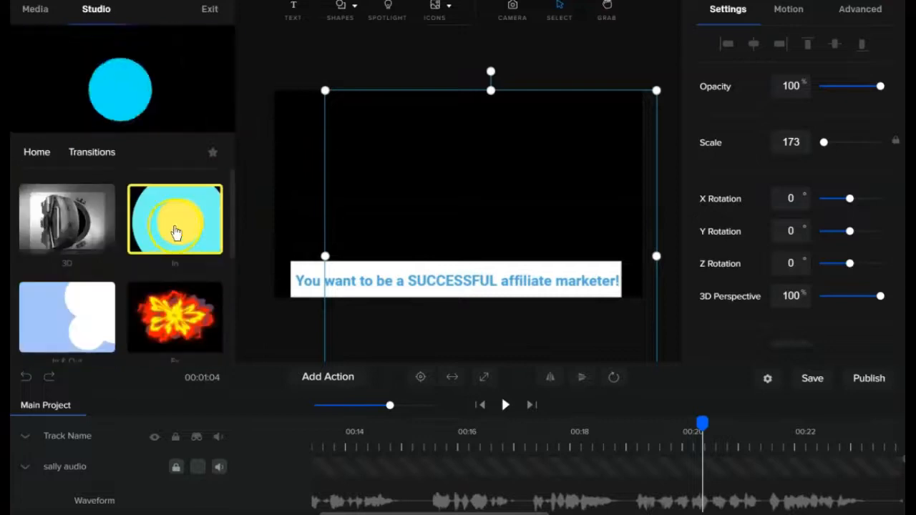
{"action": "scroll", "coordinate": [80, 330], "scroll_direction": "down", "scroll_amount": 1}
{"action": "left_click", "coordinate": [36, 152]}
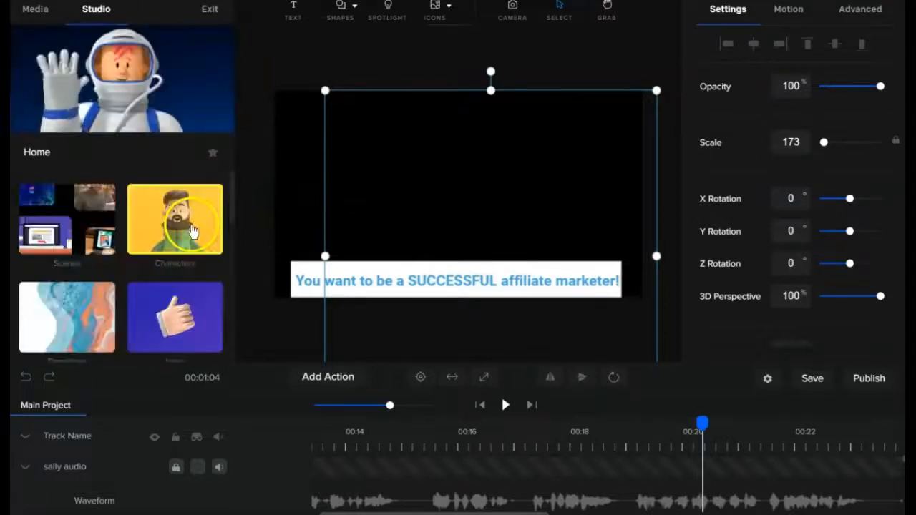
{"action": "scroll", "coordinate": [192, 231], "scroll_direction": "down", "scroll_amount": 1}
{"action": "scroll", "coordinate": [180, 242], "scroll_direction": "down", "scroll_amount": 1}
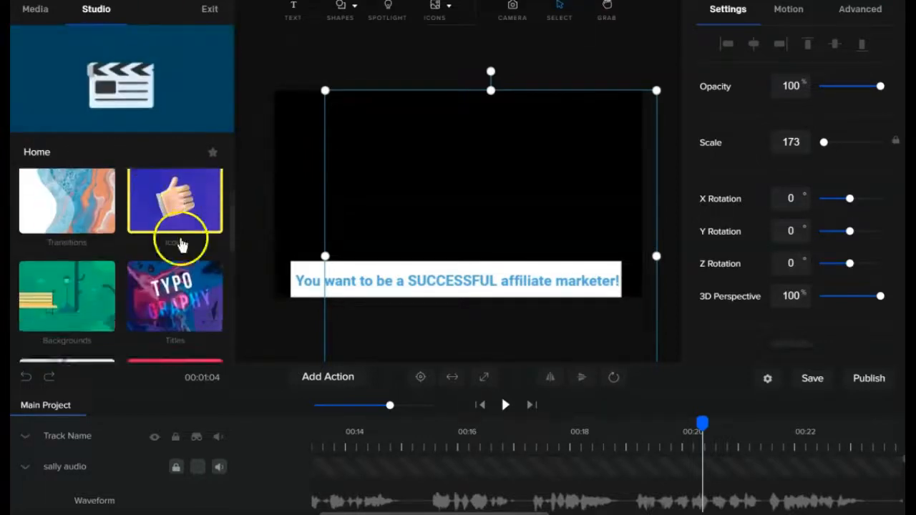
{"action": "scroll", "coordinate": [55, 276], "scroll_direction": "down", "scroll_amount": 2}
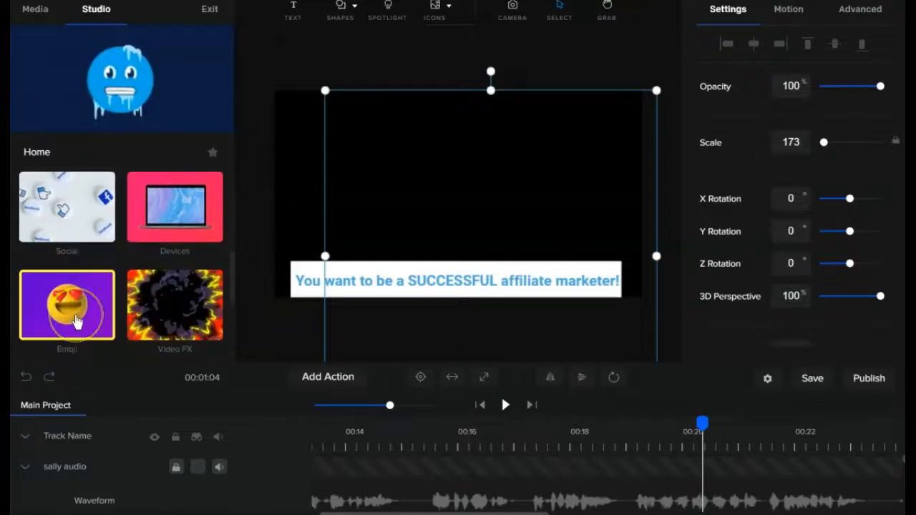
{"action": "scroll", "coordinate": [201, 306], "scroll_direction": "down", "scroll_amount": 2}
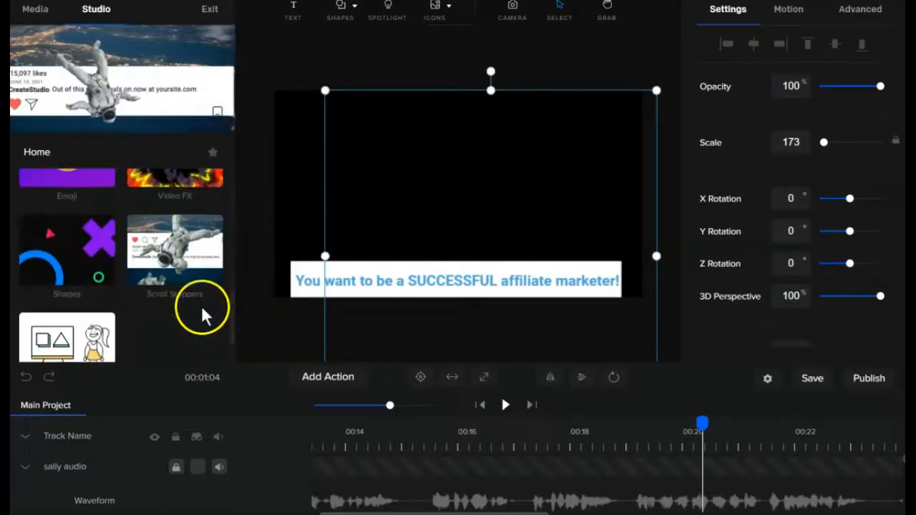
{"action": "scroll", "coordinate": [177, 263], "scroll_direction": "down", "scroll_amount": 1}
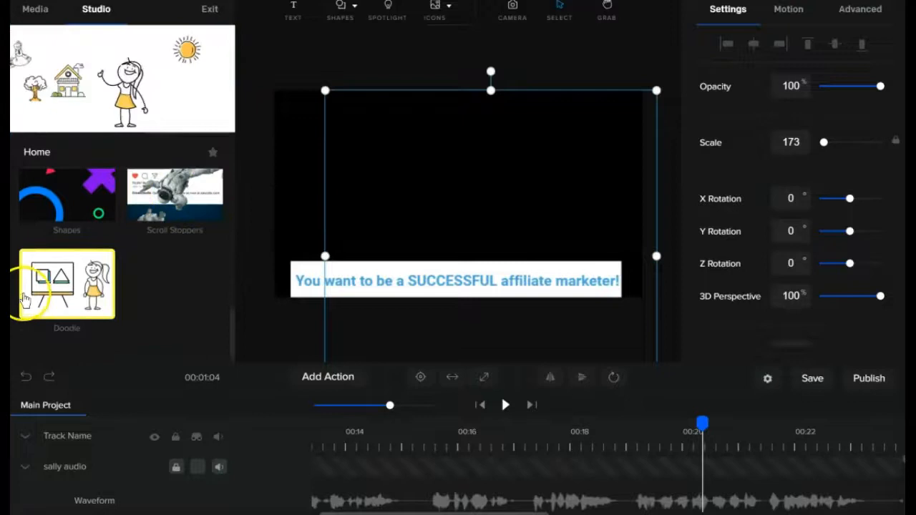
{"action": "scroll", "coordinate": [143, 288], "scroll_direction": "up", "scroll_amount": 1}
{"action": "scroll", "coordinate": [175, 284], "scroll_direction": "up", "scroll_amount": 5}
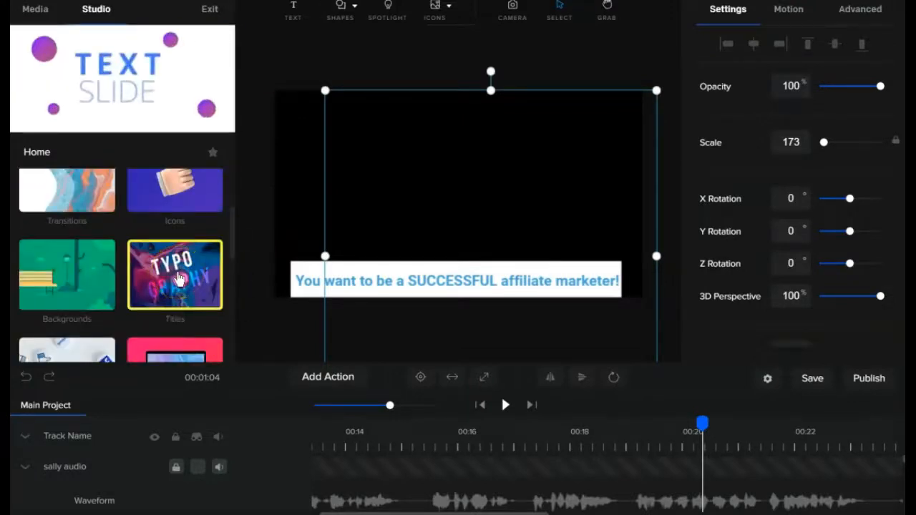
- Add the 100 Unique title from the Simple titles at the end of Dominic's clip
{"action": "left_click", "coordinate": [179, 280]}
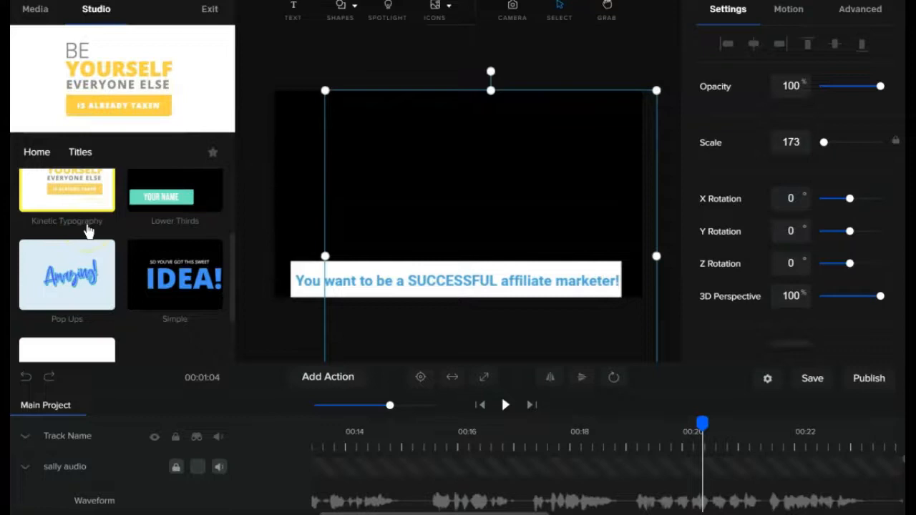
{"action": "left_click", "coordinate": [143, 295]}
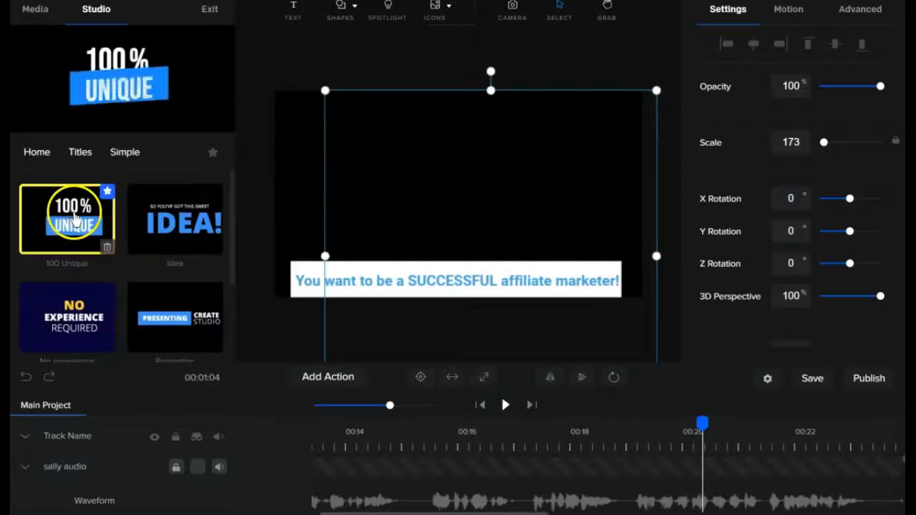
{"action": "left_click_drag", "start_coordinate": [74, 218], "coordinate": [537, 172]}
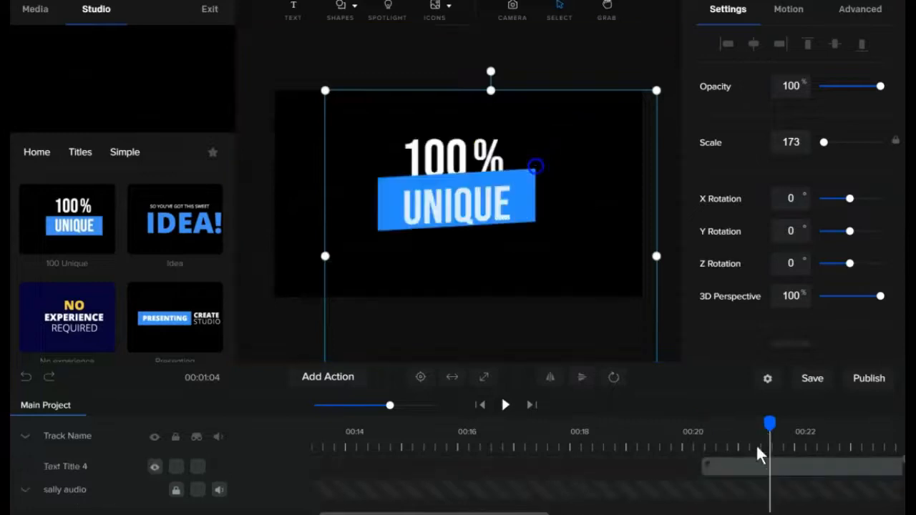
- Move the title to the lower left of the canvas and clear its 100 and % texts, keeping UNIQUE
{"action": "left_click", "coordinate": [438, 166]}
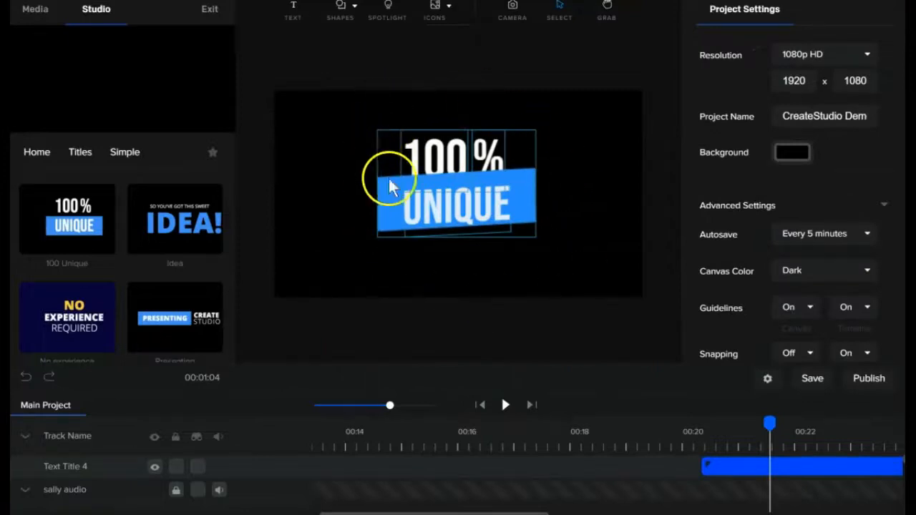
{"action": "left_click_drag", "start_coordinate": [460, 186], "coordinate": [391, 231]}
{"action": "double_click", "coordinate": [375, 192]}
{"action": "left_click", "coordinate": [375, 192]}
{"action": "double_click", "coordinate": [375, 192]}
{"action": "key", "text": "BackSpace"}
{"action": "left_click", "coordinate": [409, 246]}
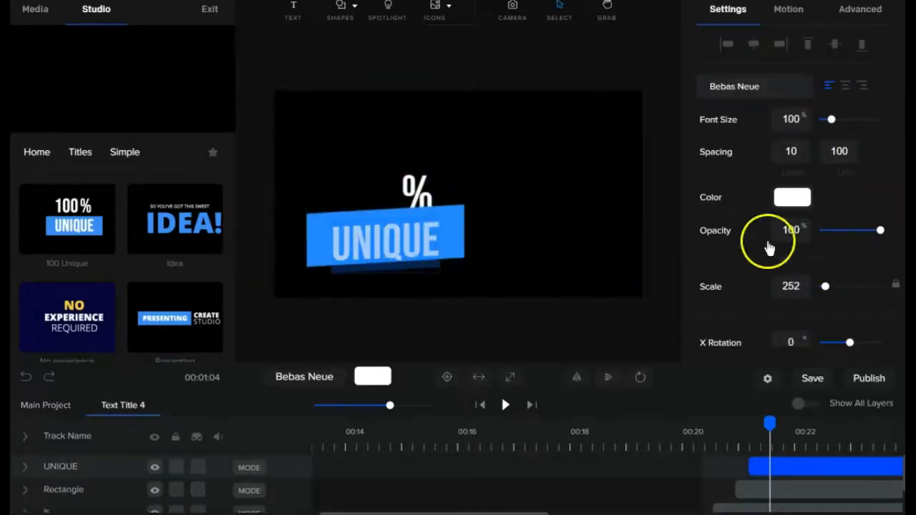
{"action": "left_click", "coordinate": [453, 249]}
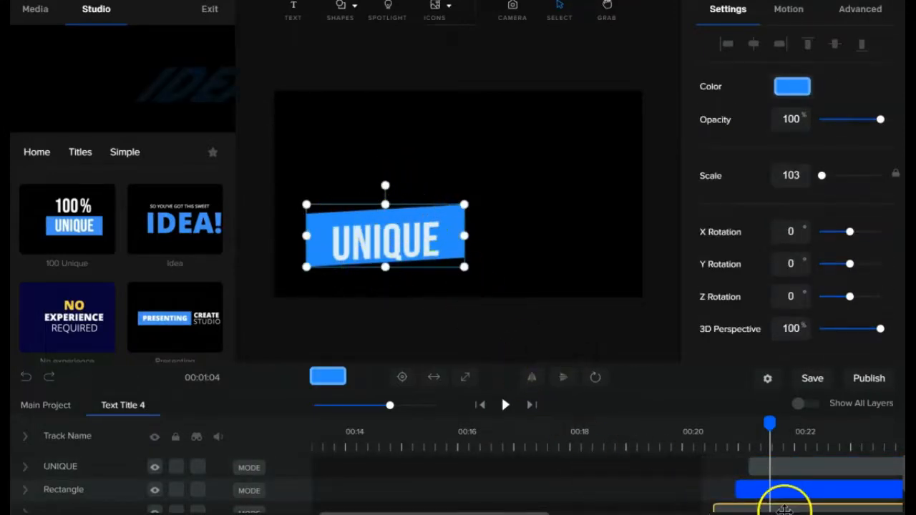
- Return to the main project and shorten the title clip to end together with the SUCCESSFUL affiliate marketer caption
{"action": "left_click", "coordinate": [473, 474]}
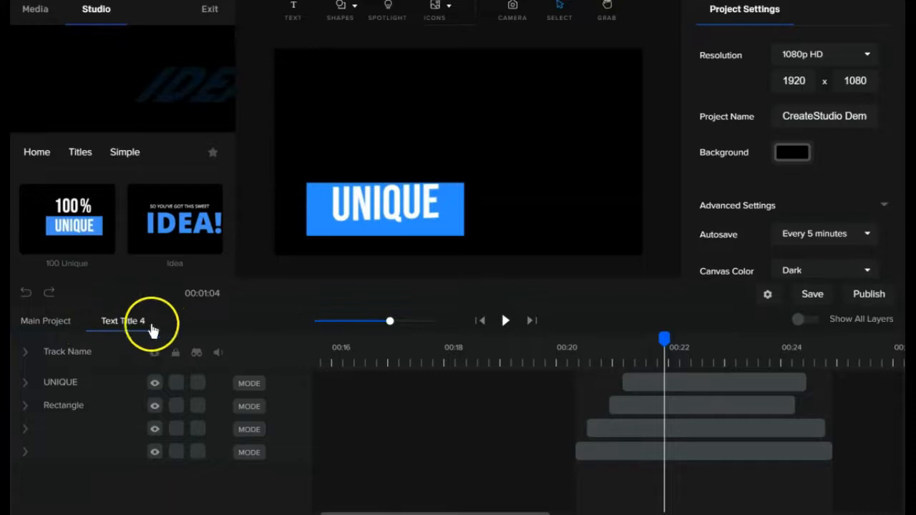
{"action": "left_click", "coordinate": [58, 321]}
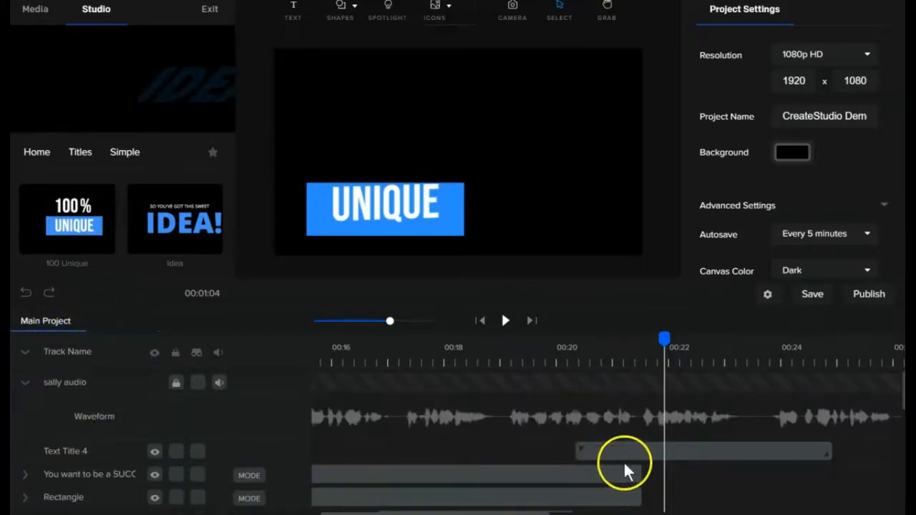
{"action": "left_click", "coordinate": [69, 454]}
- Add the 3D character Haru from the studio library at about the 22-second mark
{"action": "left_click", "coordinate": [437, 21]}
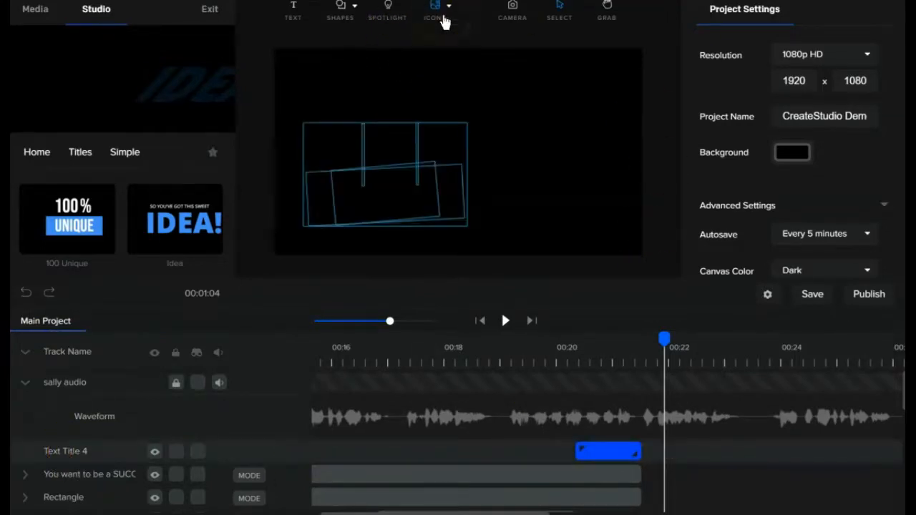
{"action": "left_click", "coordinate": [182, 223]}
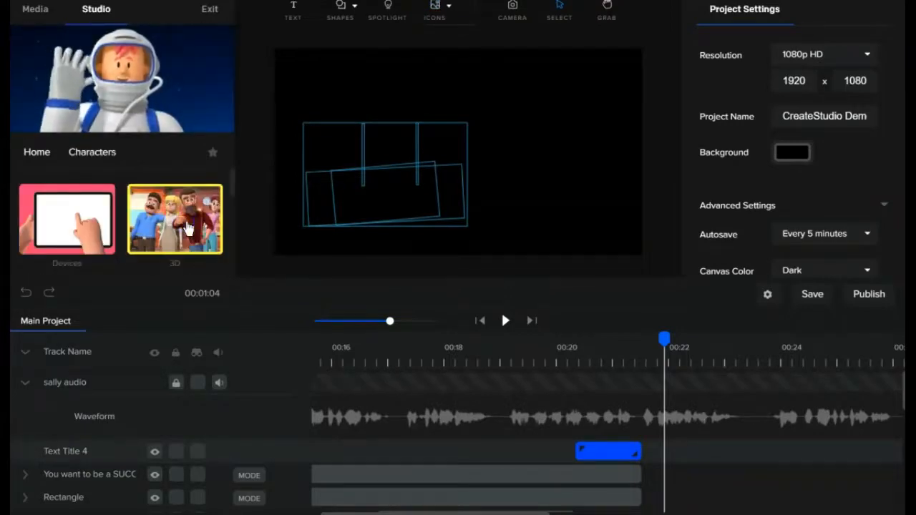
{"action": "left_click", "coordinate": [188, 227]}
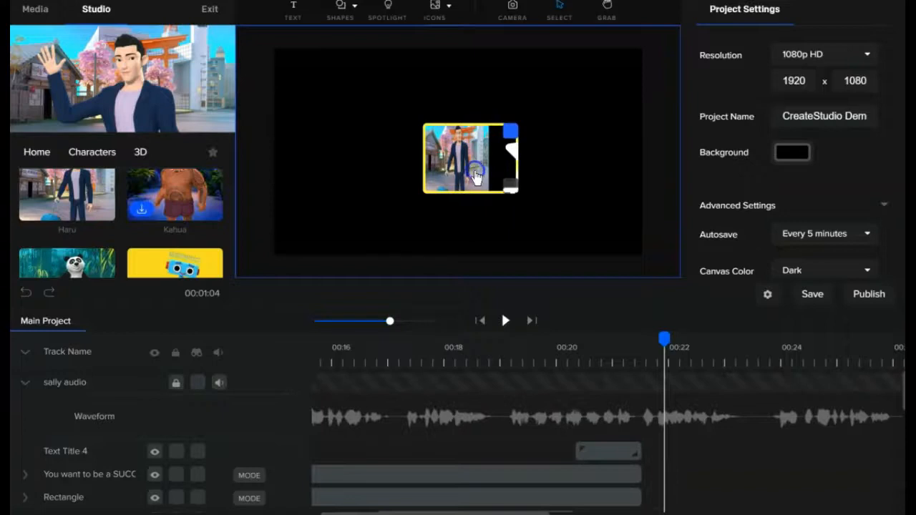
- Look through the icon library's Isometric Objects, SVG and Scene Objects categories
{"action": "left_click", "coordinate": [440, 13]}
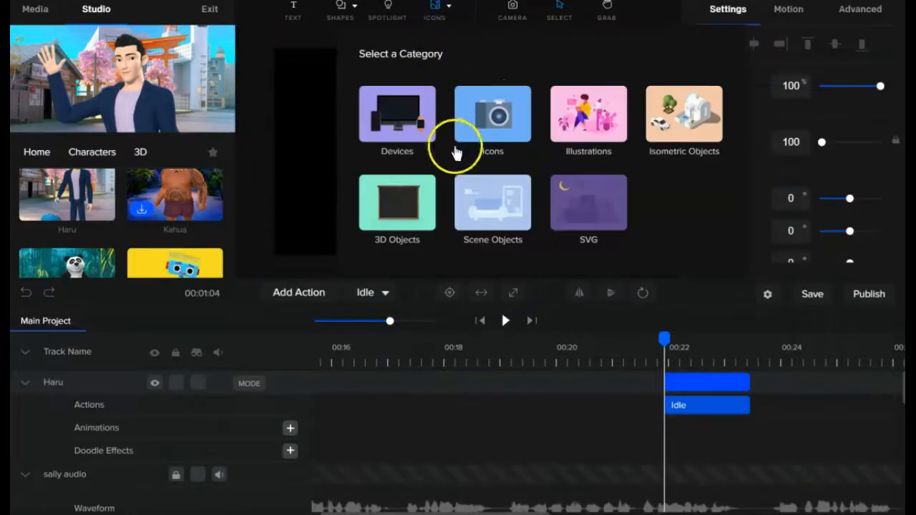
{"action": "left_click", "coordinate": [672, 151]}
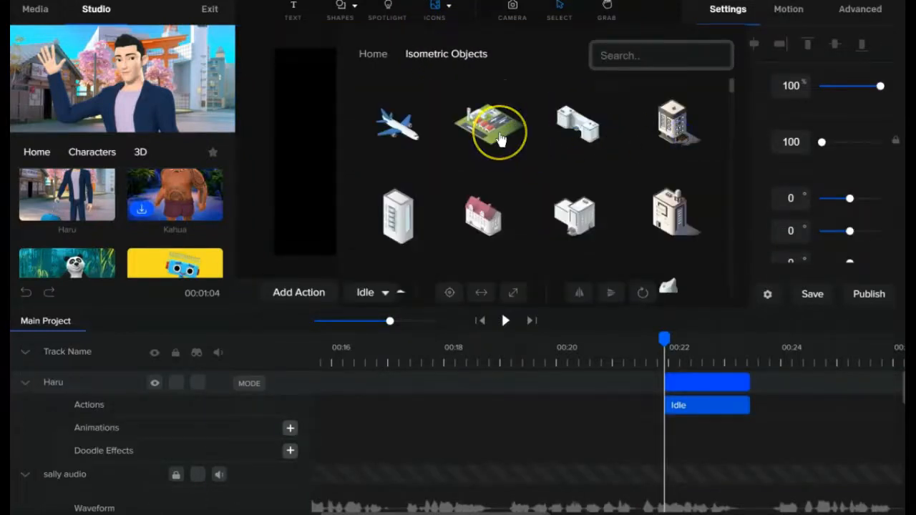
{"action": "scroll", "coordinate": [534, 205], "scroll_direction": "down", "scroll_amount": 5}
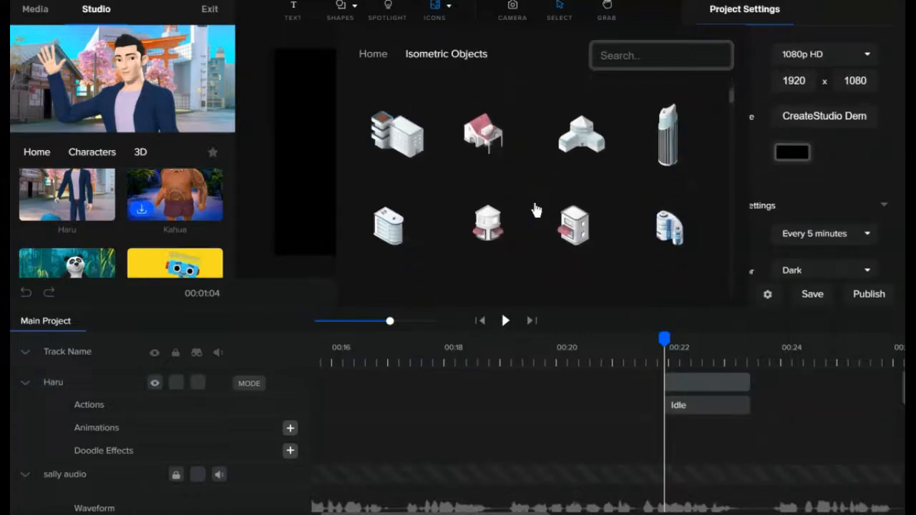
{"action": "scroll", "coordinate": [537, 210], "scroll_direction": "down", "scroll_amount": 1}
{"action": "scroll", "coordinate": [537, 210], "scroll_direction": "up", "scroll_amount": 2}
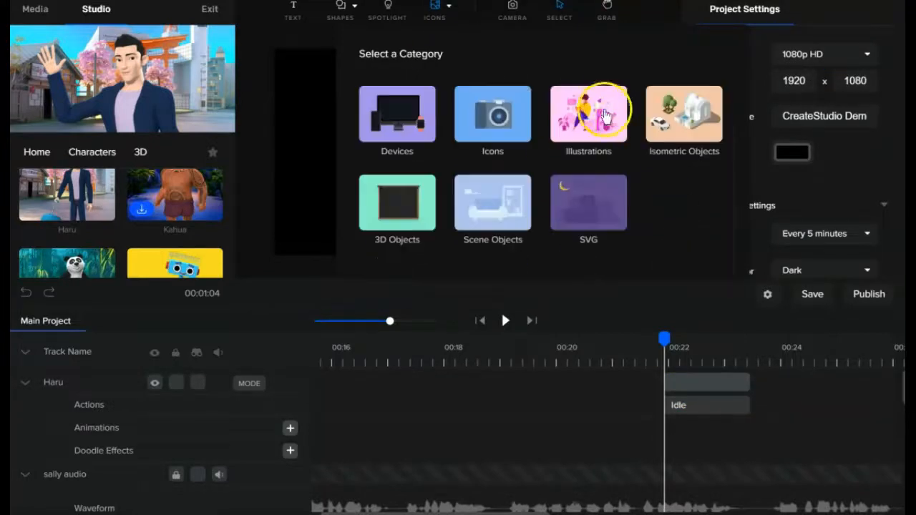
{"action": "left_click", "coordinate": [553, 198]}
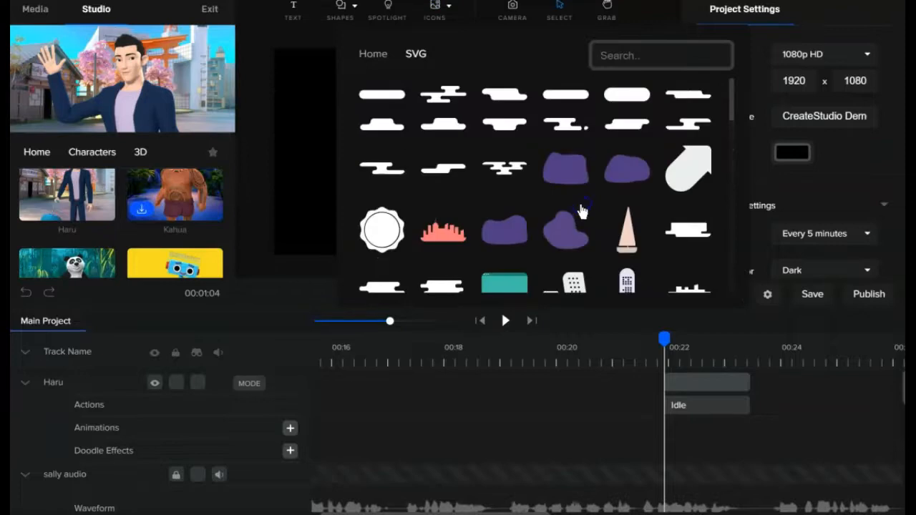
{"action": "scroll", "coordinate": [582, 210], "scroll_direction": "down", "scroll_amount": 3}
{"action": "scroll", "coordinate": [581, 211], "scroll_direction": "down", "scroll_amount": 2}
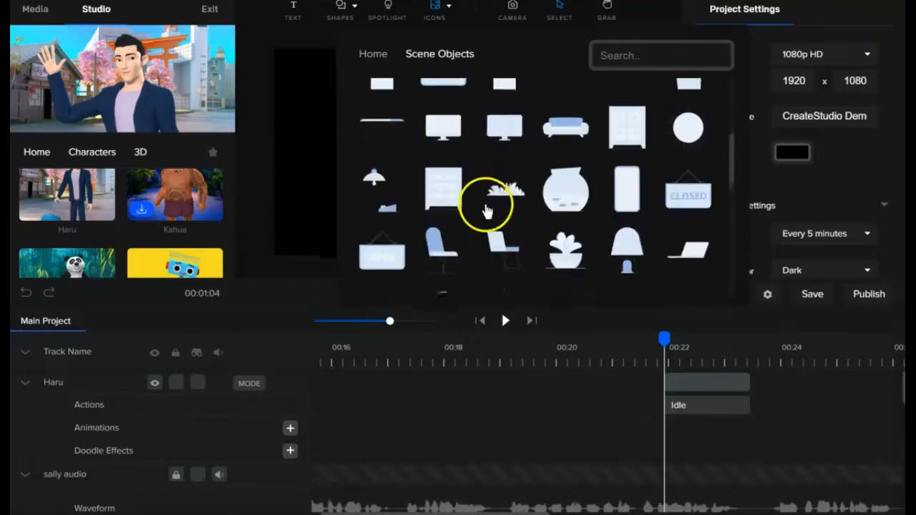
{"action": "scroll", "coordinate": [482, 205], "scroll_direction": "up", "scroll_amount": 3}
{"action": "left_click", "coordinate": [365, 54]}
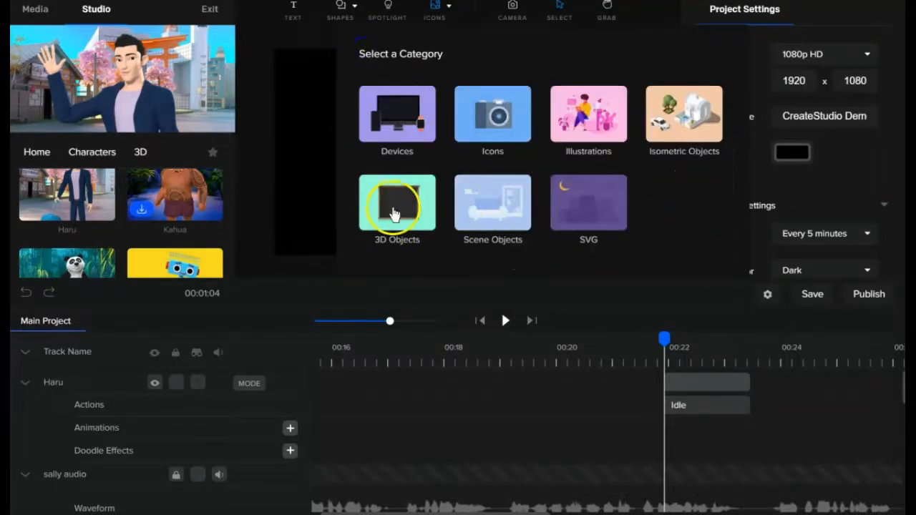
- Add the empty chalkboard from the 3D Objects on a layer below Haru and move him to the right of it
{"action": "left_click_drag", "start_coordinate": [398, 209], "coordinate": [302, 217]}
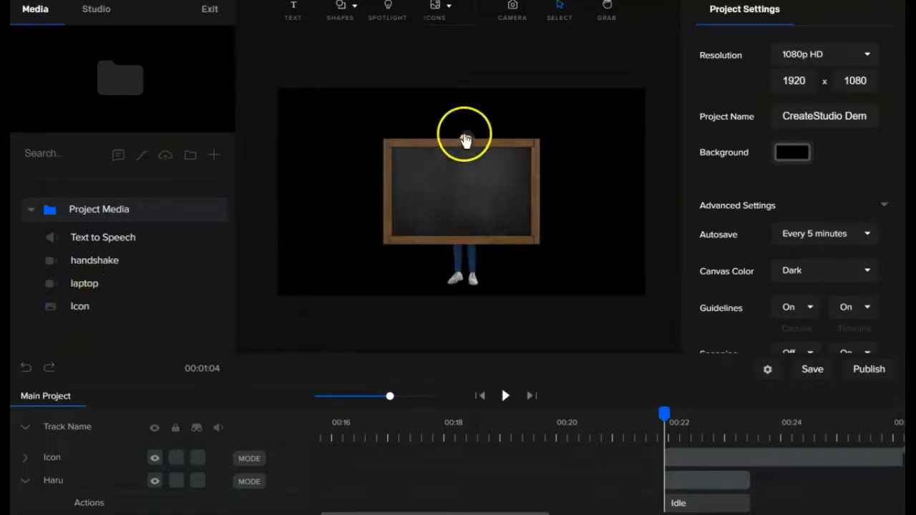
{"action": "left_click", "coordinate": [456, 178]}
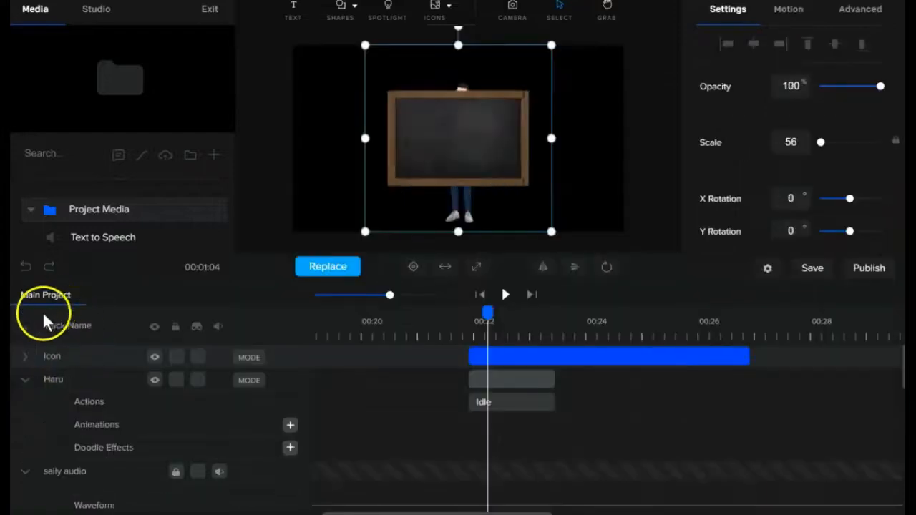
{"action": "left_click_drag", "start_coordinate": [59, 355], "coordinate": [59, 412]}
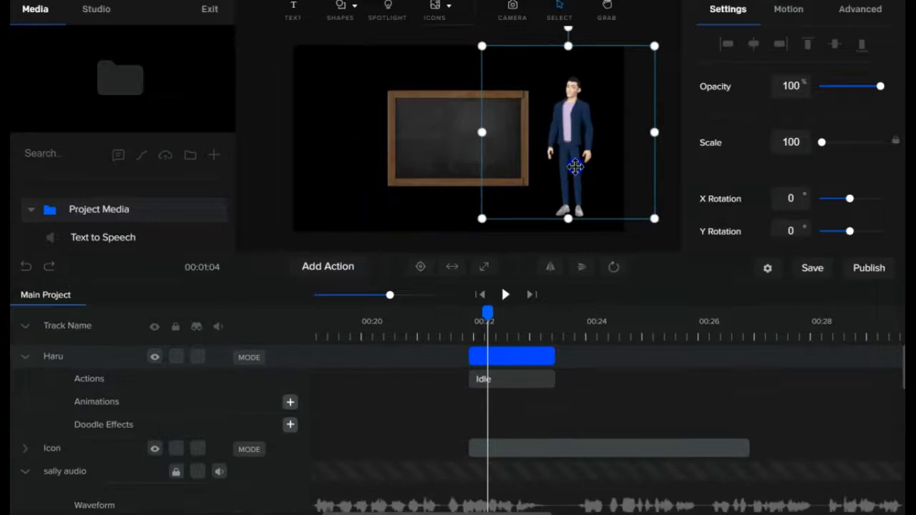
- Enlarge the chalkboard to a scale of 81 and position it to the left of Haru
{"action": "left_click", "coordinate": [447, 164]}
{"action": "left_click_drag", "start_coordinate": [364, 231], "coordinate": [242, 274]}
{"action": "left_click_drag", "start_coordinate": [394, 178], "coordinate": [390, 138]}
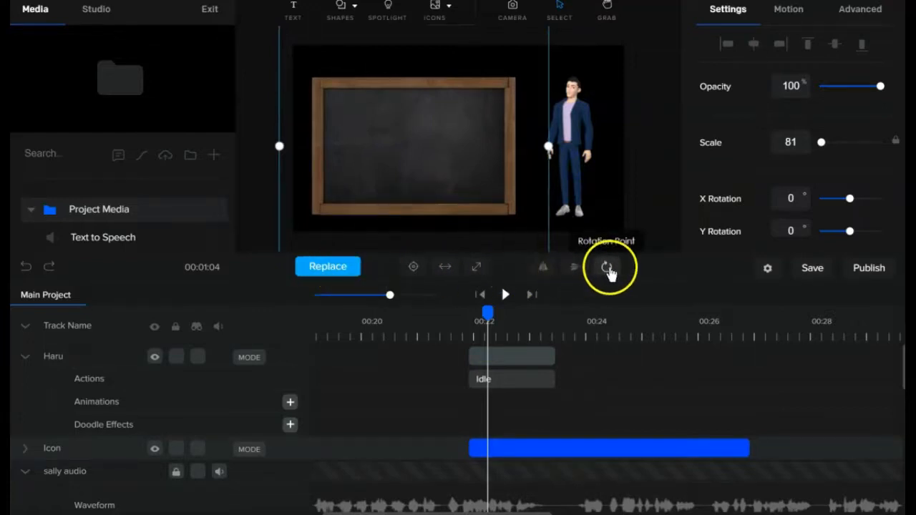
- Add a text object and place it in the upper part of the chalkboard
{"action": "left_click", "coordinate": [299, 10]}
{"action": "left_click", "coordinate": [450, 114]}
{"action": "left_click_drag", "start_coordinate": [472, 143], "coordinate": [430, 129]}
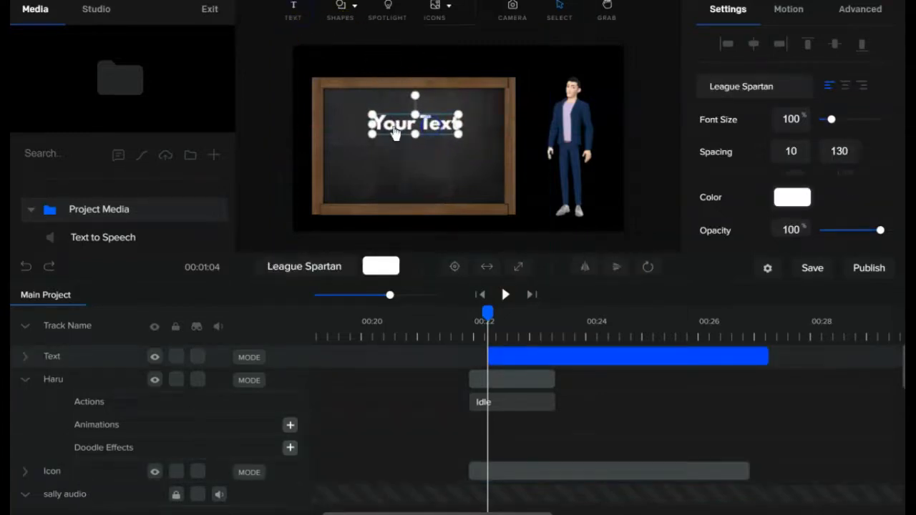
- Add an automatic Drawing doodle effect to the chalkboard text, using the dark-skinned hand with hand size 33 and shaking 48
{"action": "left_click", "coordinate": [26, 358]}
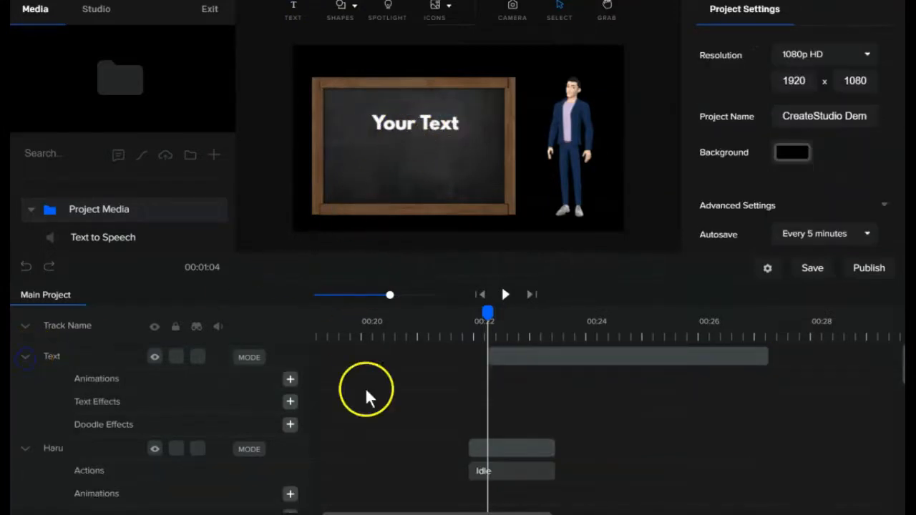
{"action": "left_click", "coordinate": [290, 424]}
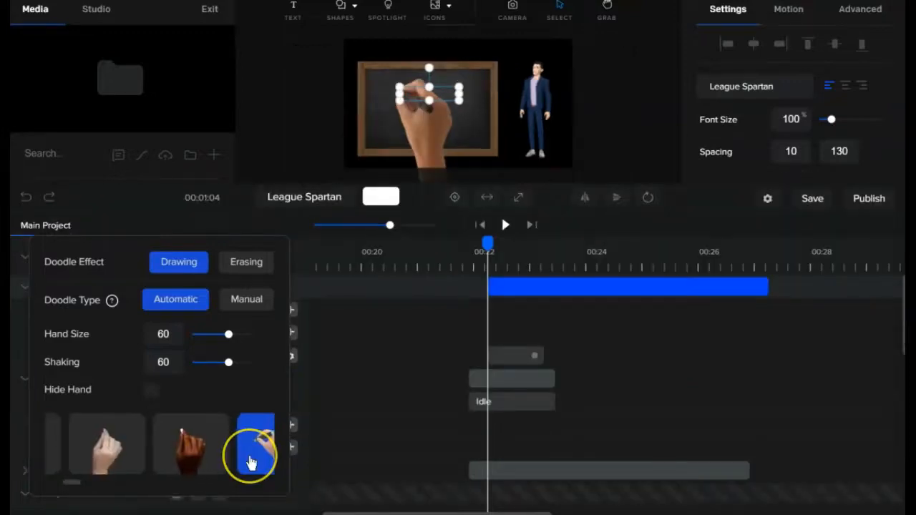
{"action": "scroll", "coordinate": [250, 462], "scroll_direction": "left", "scroll_amount": 2}
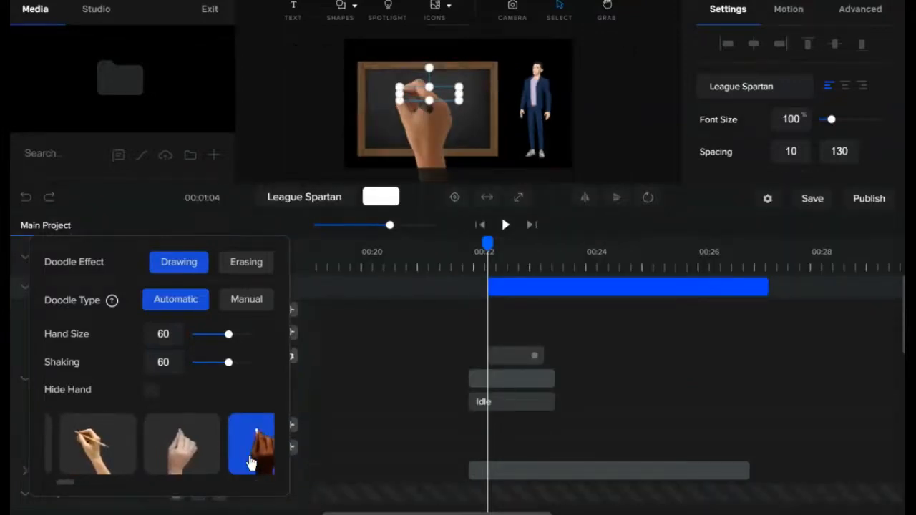
{"action": "left_click", "coordinate": [250, 461]}
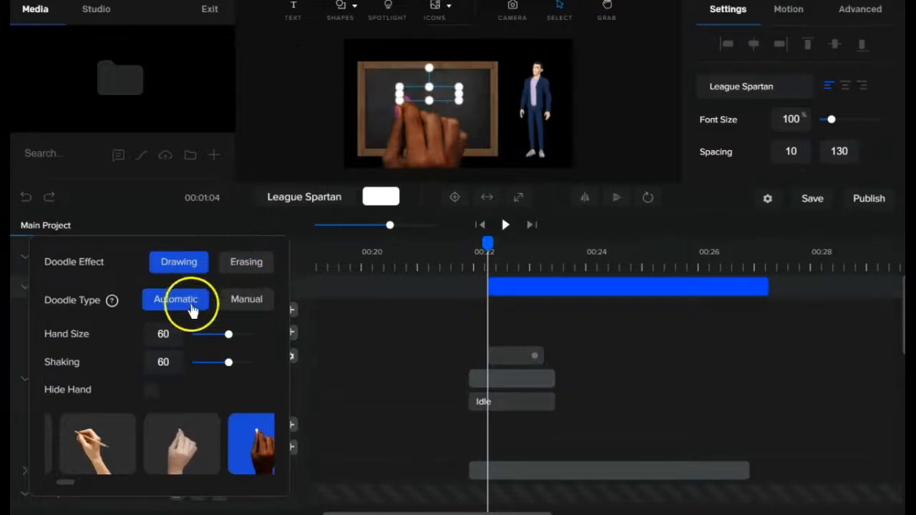
{"action": "left_click", "coordinate": [255, 312]}
{"action": "left_click_drag", "start_coordinate": [229, 333], "coordinate": [219, 363]}
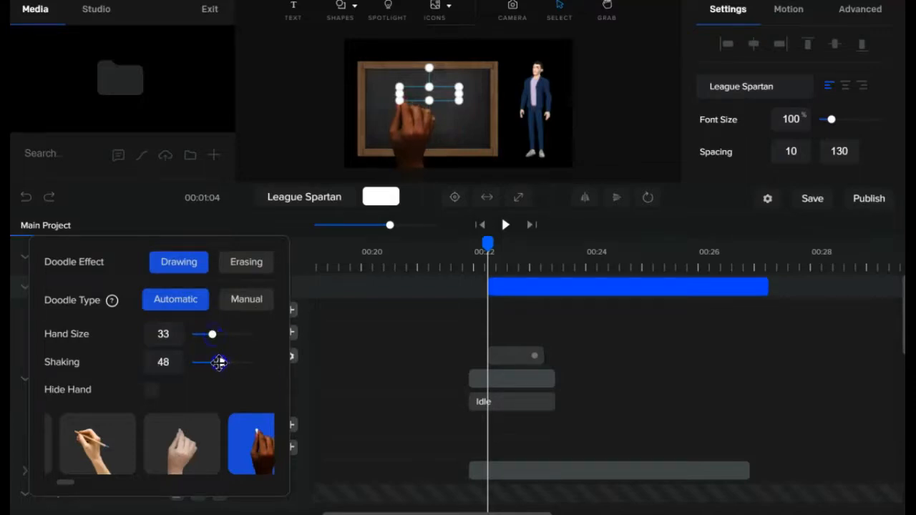
- Preview the hand-drawn text animation at several points in time between the 22- and 24-second marks
{"action": "left_click", "coordinate": [500, 265]}
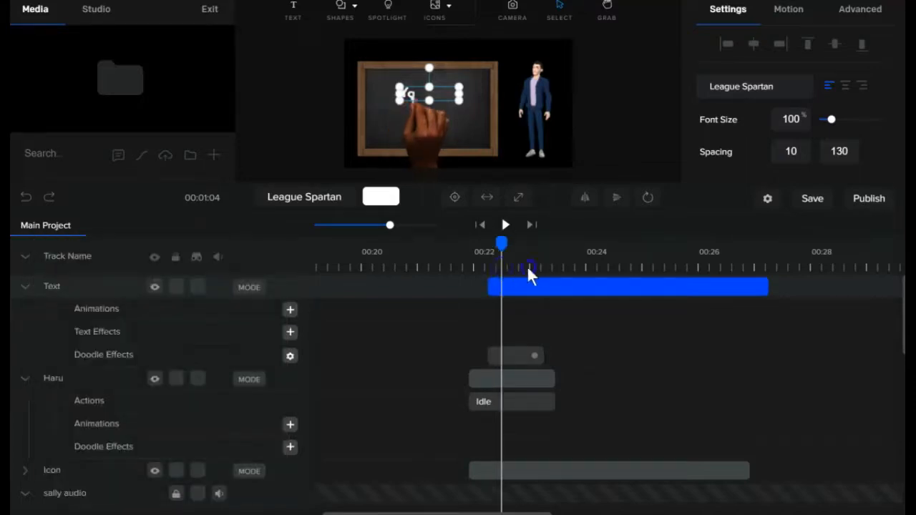
{"action": "left_click", "coordinate": [527, 266]}
{"action": "left_click", "coordinate": [551, 266]}
{"action": "left_click", "coordinate": [525, 264]}
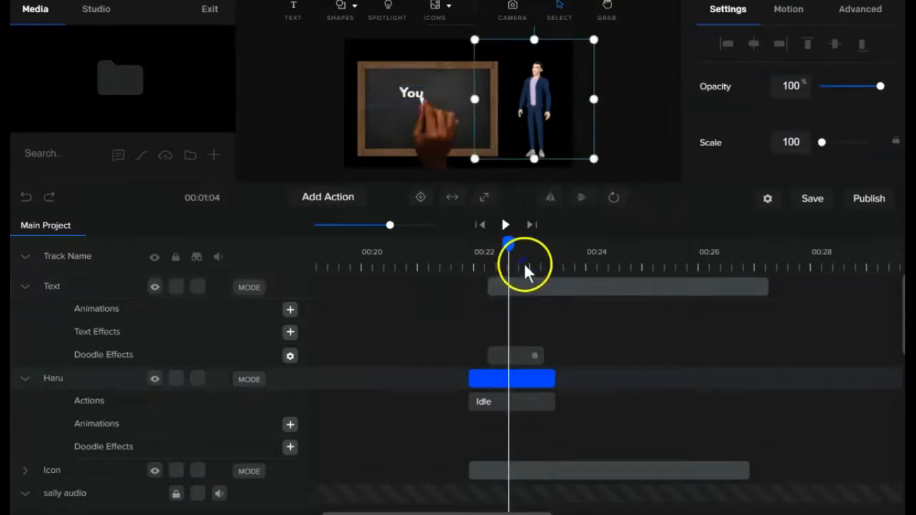
{"action": "left_click", "coordinate": [538, 266]}
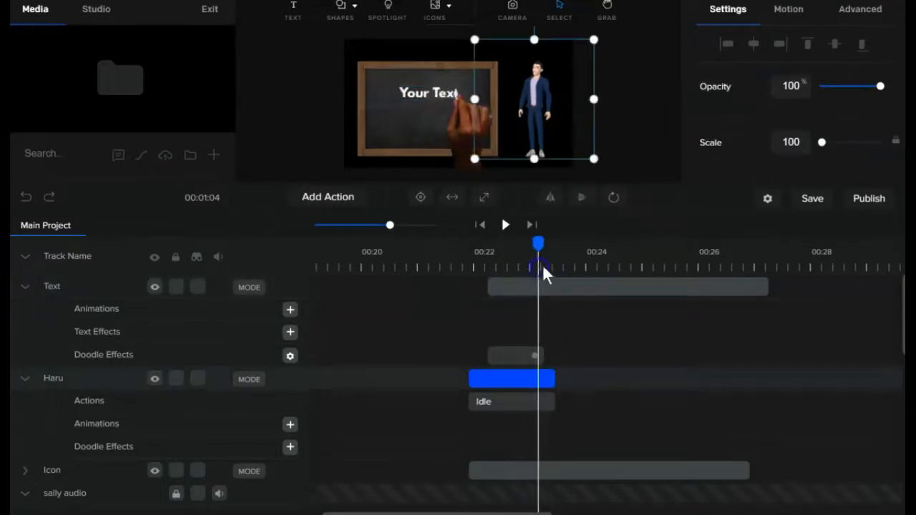
- Set the chalkboard text's font to Cabin Sketch and enlarge the text toward its lower-left corner
{"action": "left_click", "coordinate": [450, 93]}
{"action": "left_click", "coordinate": [732, 88]}
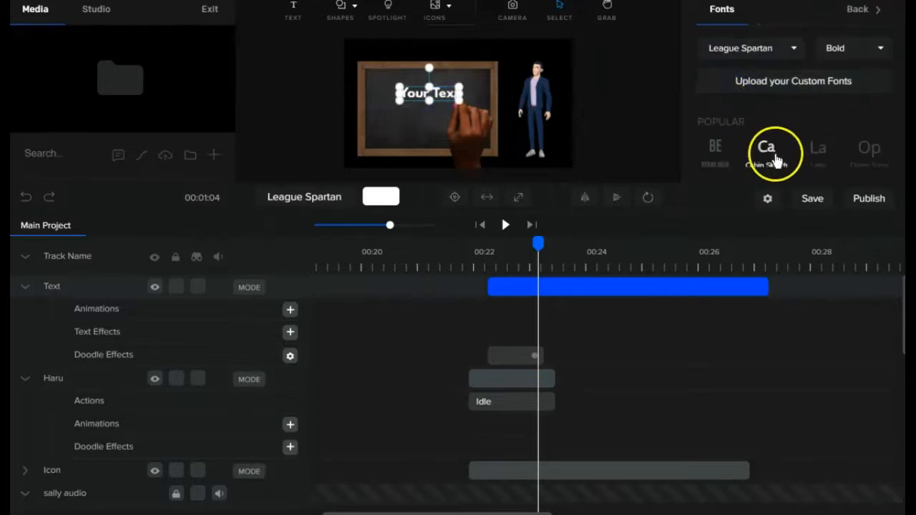
{"action": "left_click", "coordinate": [769, 154]}
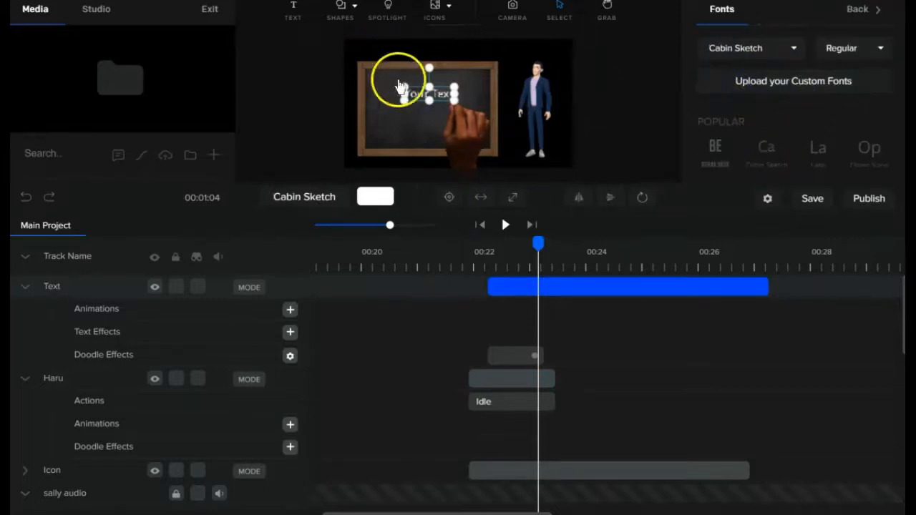
{"action": "left_click_drag", "start_coordinate": [404, 100], "coordinate": [371, 116]}
{"action": "scroll", "coordinate": [549, 77], "scroll_direction": "down", "scroll_amount": 3}
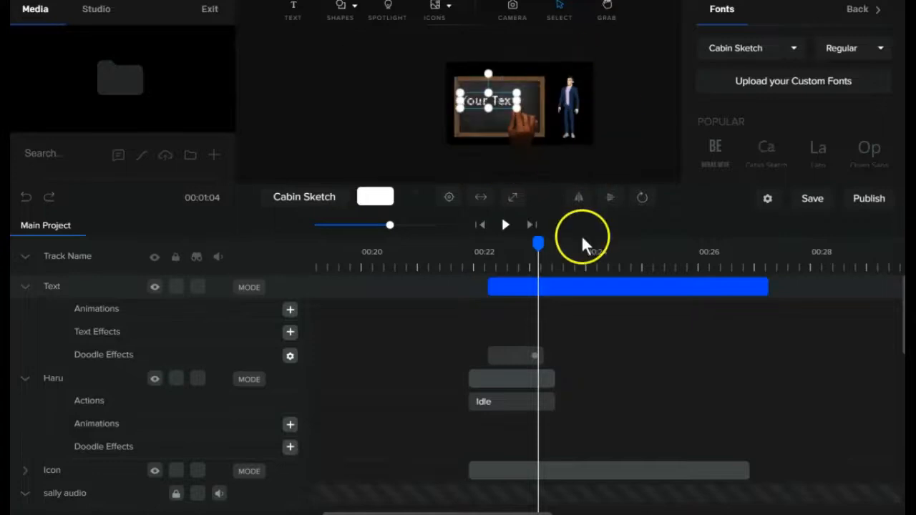
{"action": "left_click_drag", "start_coordinate": [687, 180], "coordinate": [667, 277]}
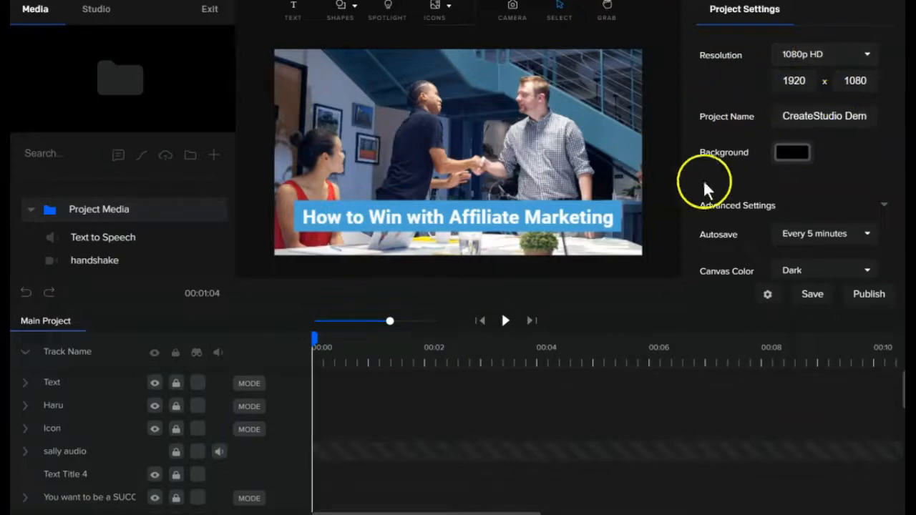
- Save the project and start publishing it as MP4 (High Quality / Large File) to example publish.mp4, cancelling the rendering after it begins
{"action": "left_click", "coordinate": [820, 297]}
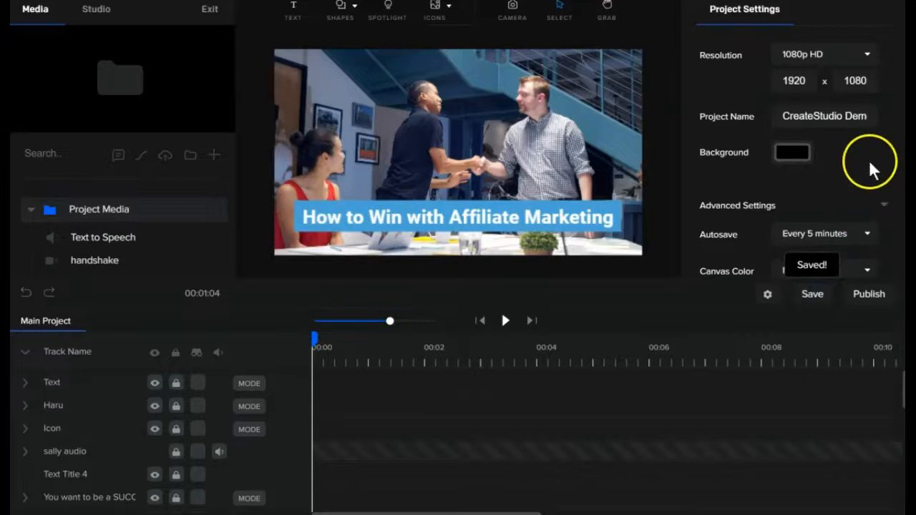
{"action": "left_click", "coordinate": [877, 299]}
{"action": "left_click", "coordinate": [224, 362]}
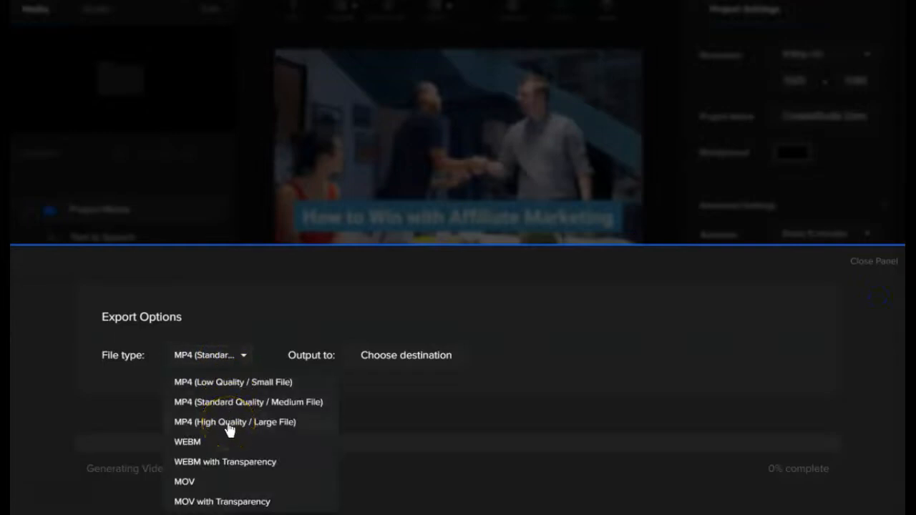
{"action": "left_click", "coordinate": [228, 425]}
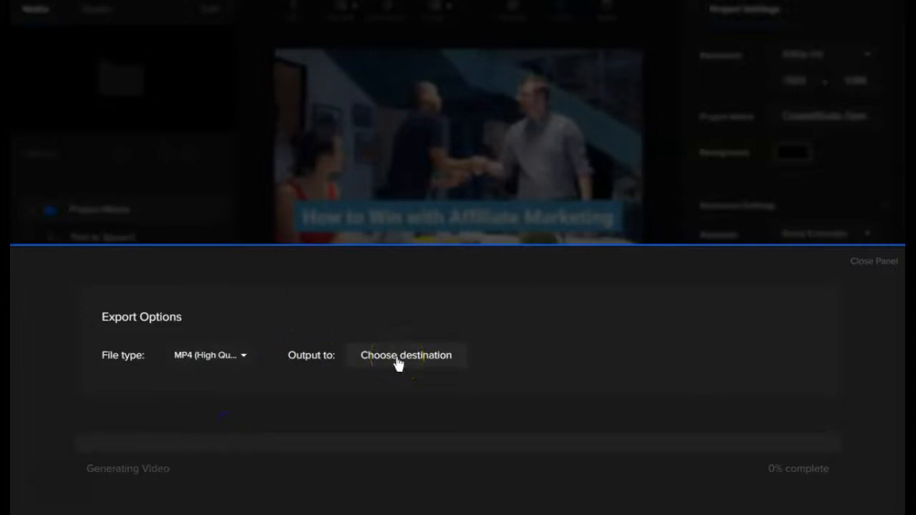
{"action": "left_click", "coordinate": [399, 357]}
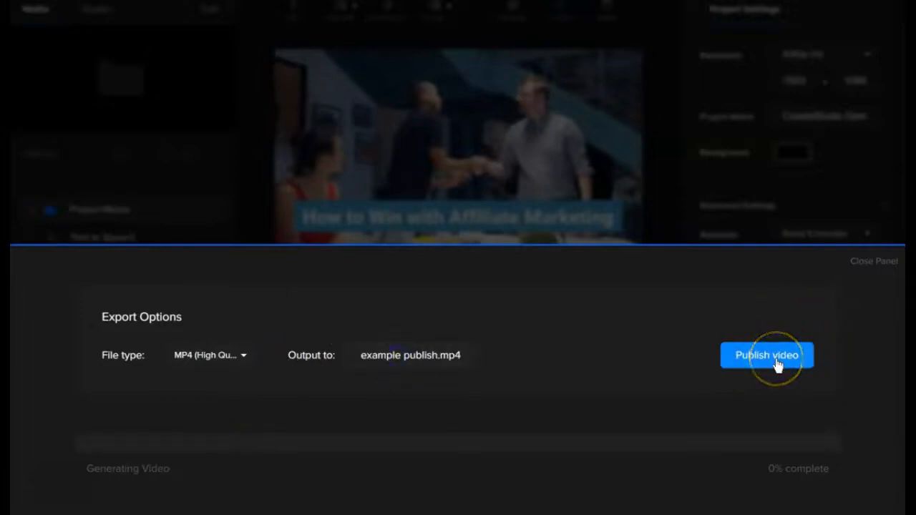
{"action": "left_click", "coordinate": [777, 365]}
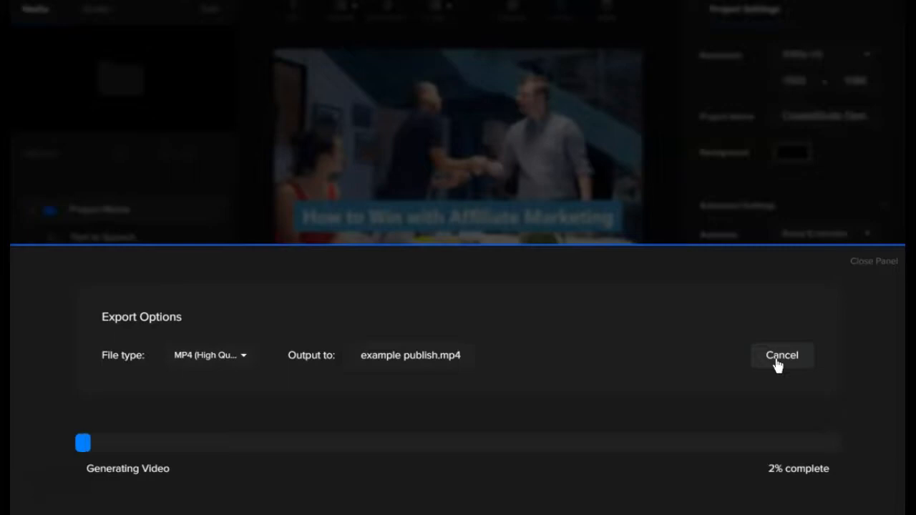
{"action": "left_click", "coordinate": [778, 364]}
- Play the rendered demo video in the media player
{"action": "left_click", "coordinate": [289, 340]}
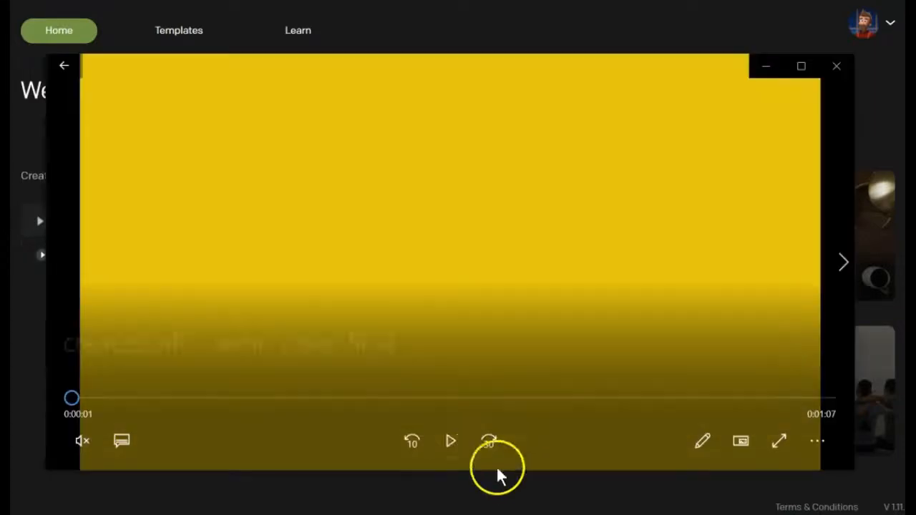
{"action": "left_click", "coordinate": [450, 444]}
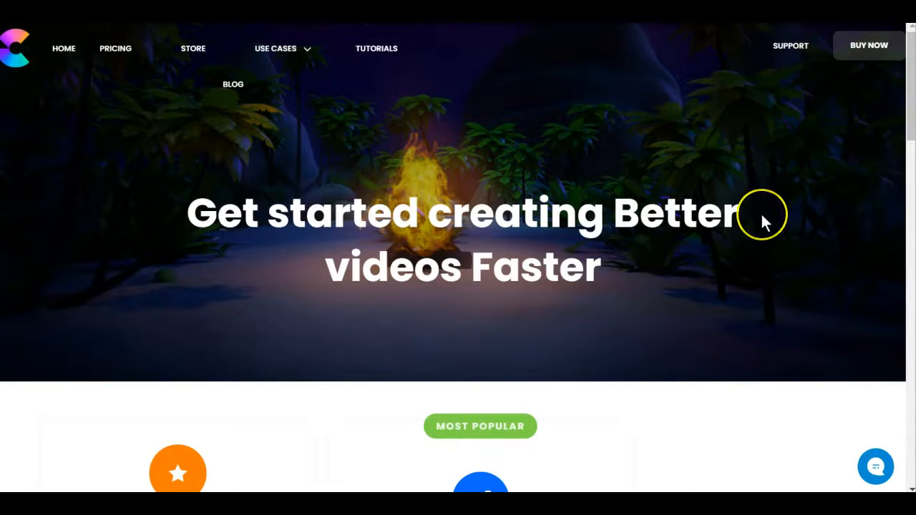
- Review the CreateStudio pricing page, comparing what the Standard licence and the software with All Access Pass include
{"action": "scroll", "coordinate": [763, 216], "scroll_direction": "down", "scroll_amount": 2}
{"action": "scroll", "coordinate": [764, 223], "scroll_direction": "down", "scroll_amount": 1}
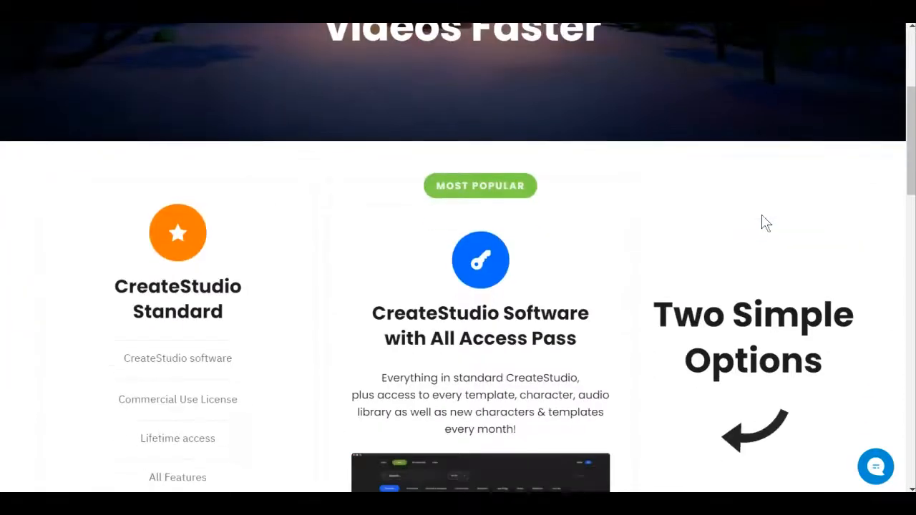
{"action": "scroll", "coordinate": [764, 223], "scroll_direction": "down", "scroll_amount": 2}
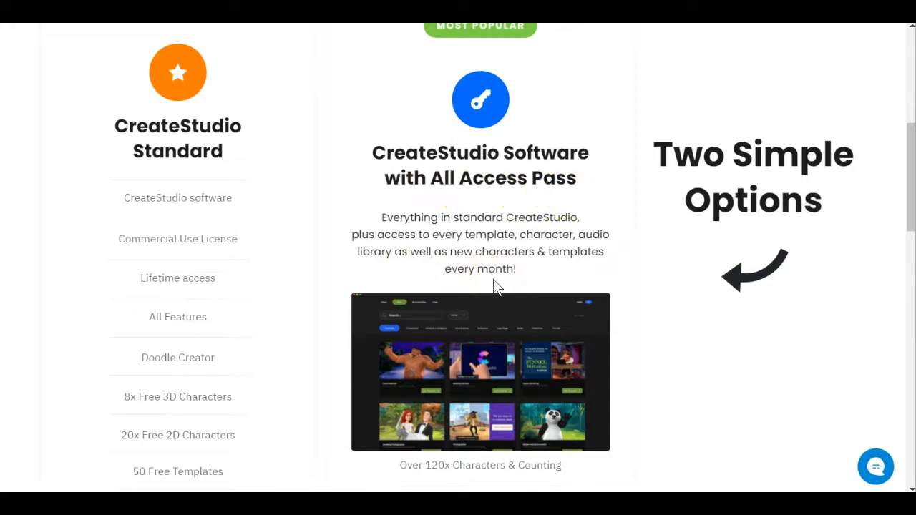
{"action": "scroll", "coordinate": [494, 285], "scroll_direction": "down", "scroll_amount": 1}
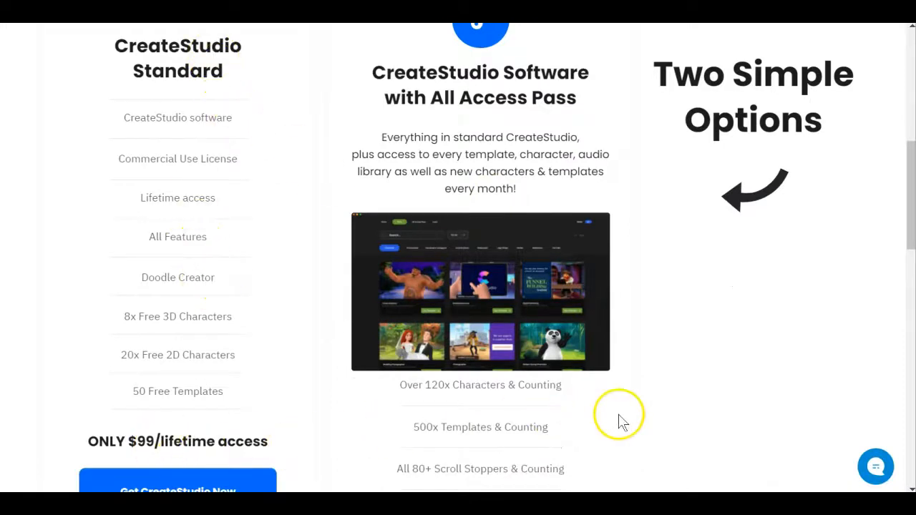
{"action": "scroll", "coordinate": [619, 421], "scroll_direction": "down", "scroll_amount": 2}
{"action": "scroll", "coordinate": [620, 422], "scroll_direction": "up", "scroll_amount": 3}
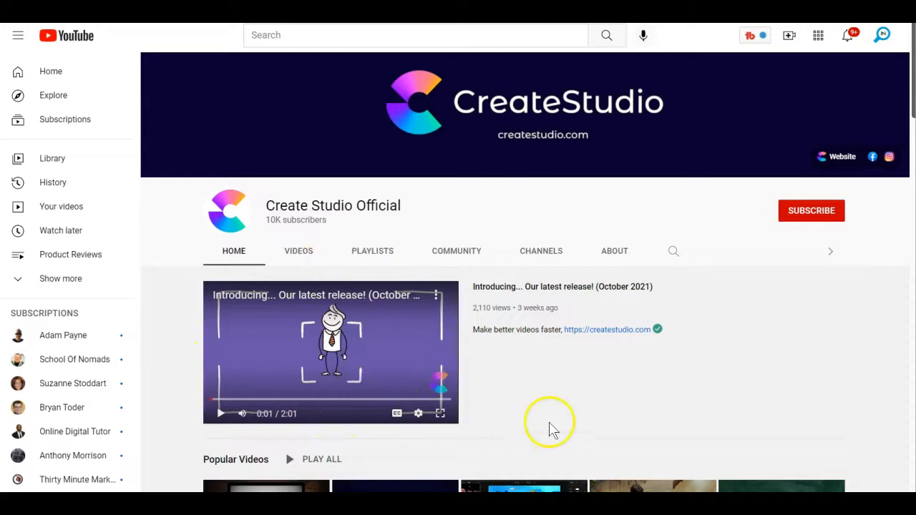
- Browse the Create Studio Official YouTube channel's example videos, general training, animation tutorials and 2 Minute Tips sections
{"action": "scroll", "coordinate": [551, 418], "scroll_direction": "down", "scroll_amount": 6}
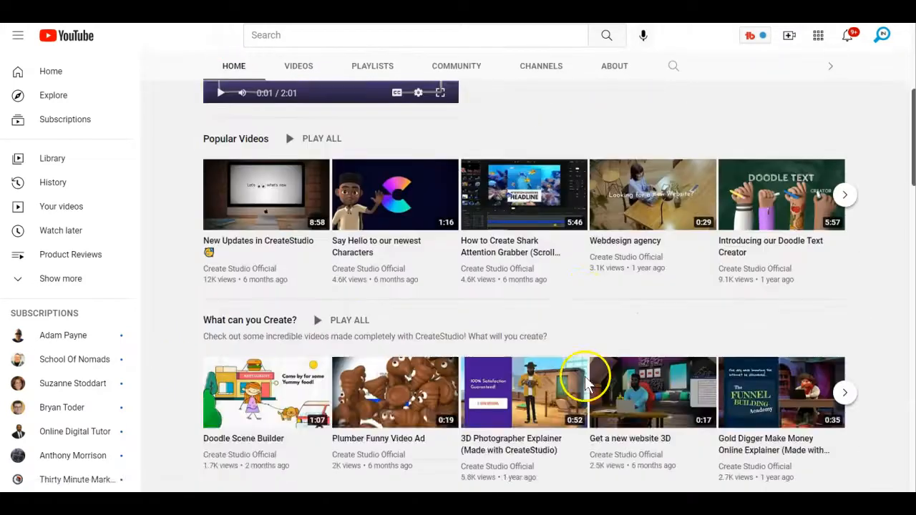
{"action": "scroll", "coordinate": [585, 383], "scroll_direction": "down", "scroll_amount": 6}
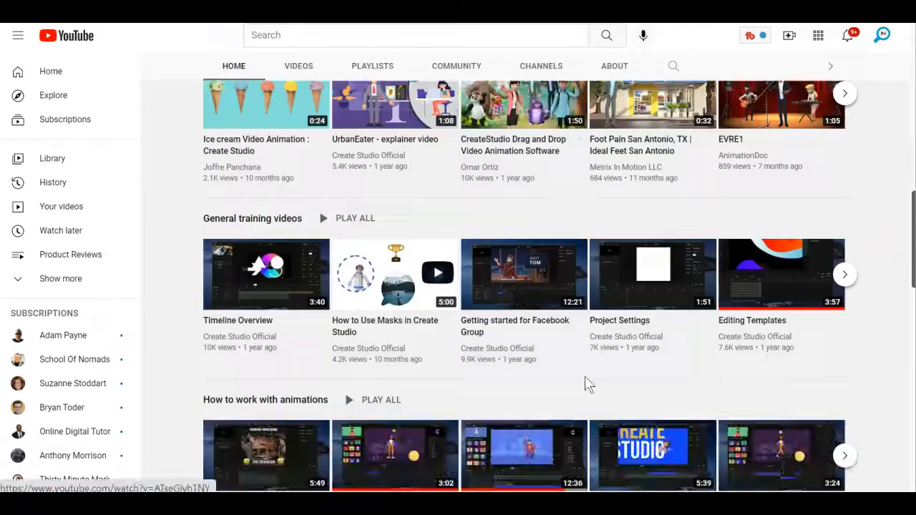
{"action": "scroll", "coordinate": [585, 383], "scroll_direction": "down", "scroll_amount": 1}
{"action": "left_click", "coordinate": [464, 392]}
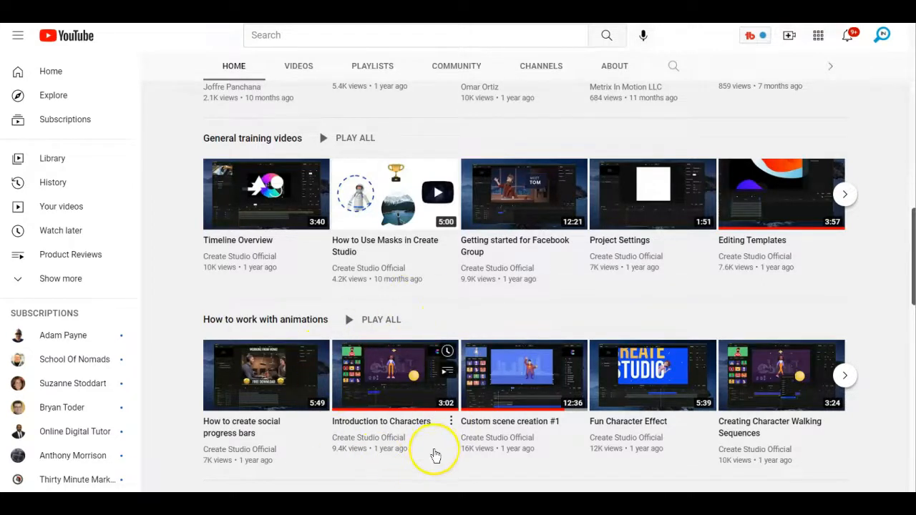
{"action": "scroll", "coordinate": [435, 455], "scroll_direction": "down", "scroll_amount": 3}
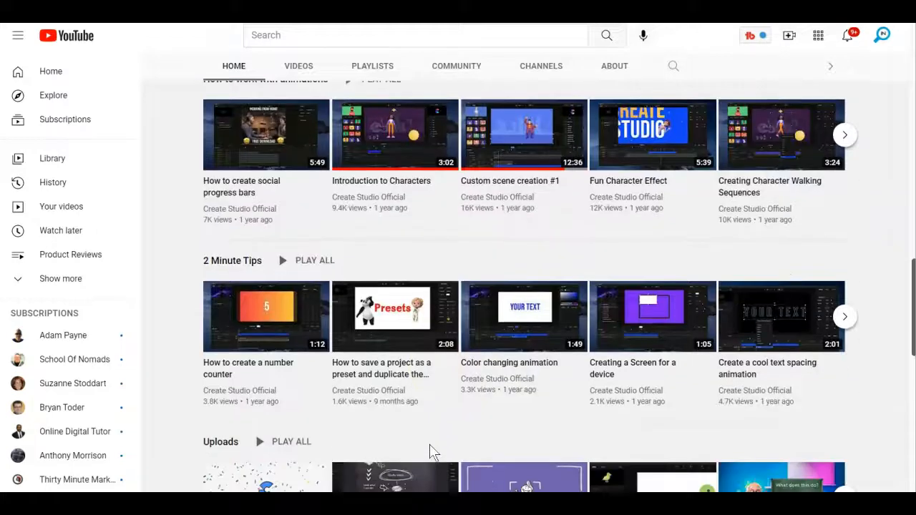
{"action": "scroll", "coordinate": [432, 444], "scroll_direction": "up", "scroll_amount": 2}
{"action": "left_click", "coordinate": [441, 415]}
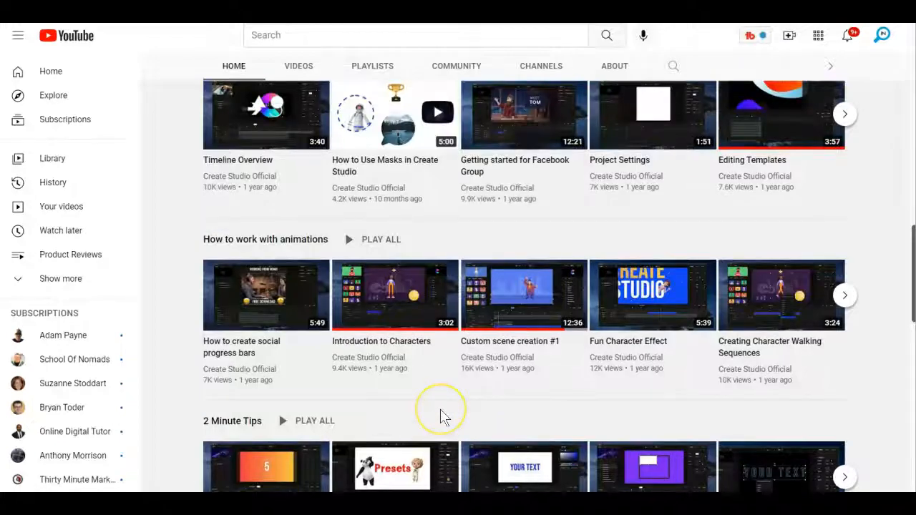